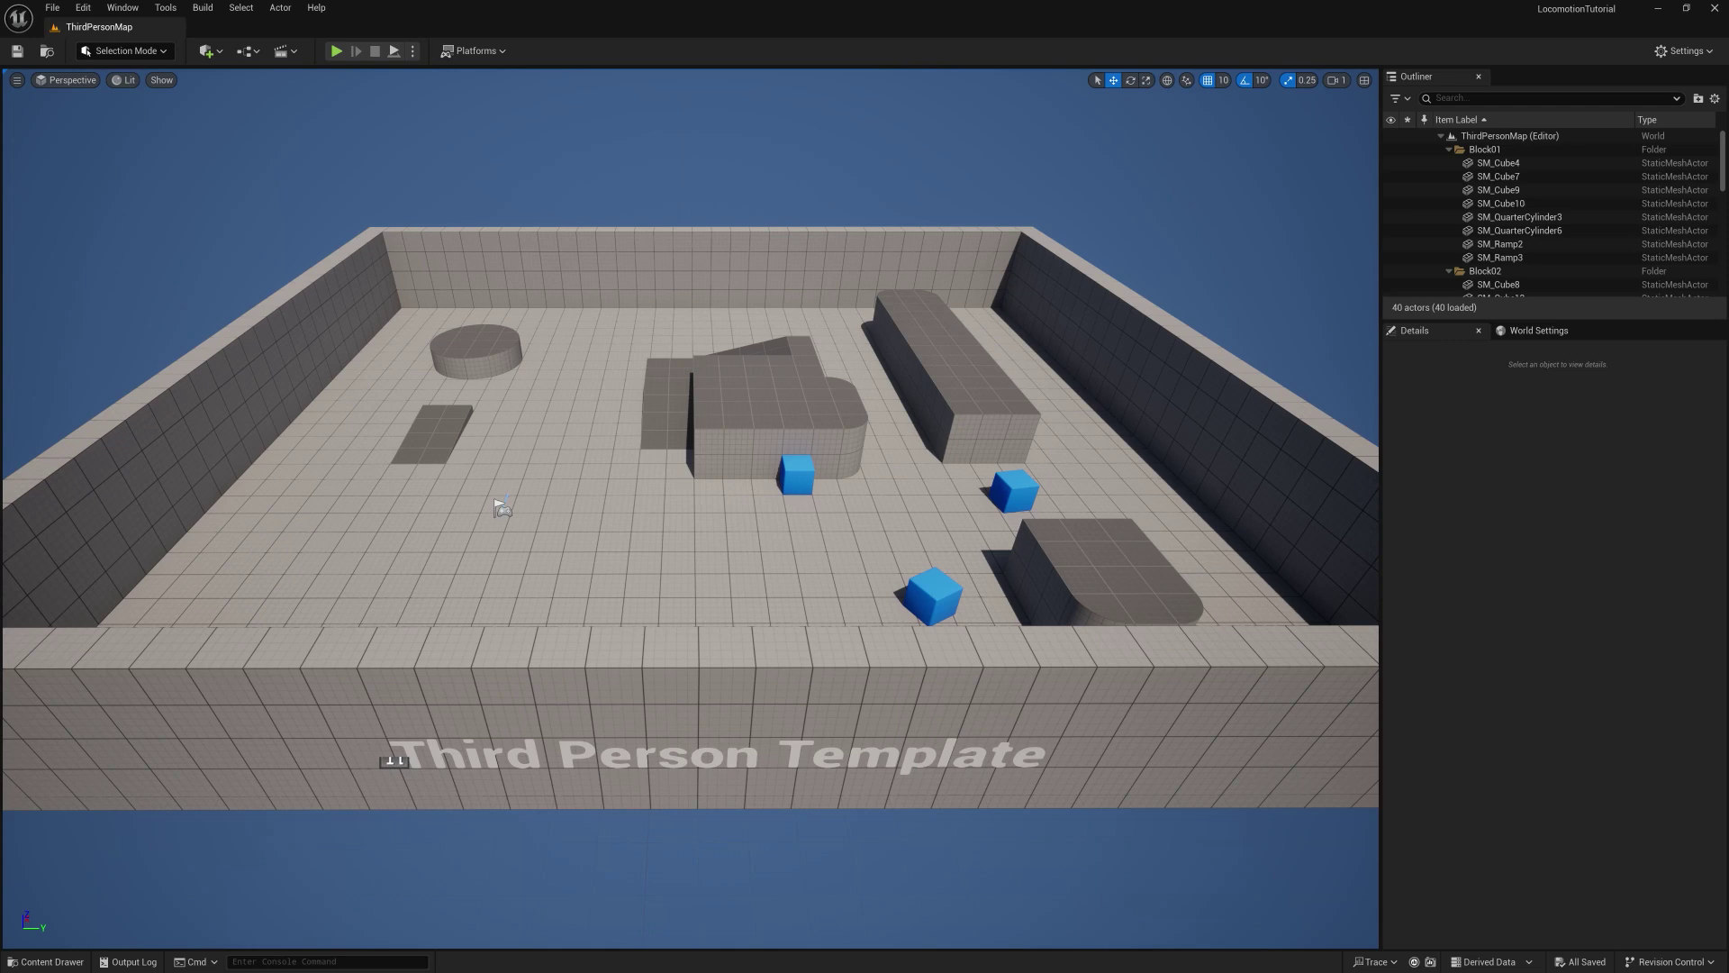
Step: Open the Content/Characters/Synty/Test_Dummy folder in the project content
{"action": "left_click", "coordinate": [47, 961]}
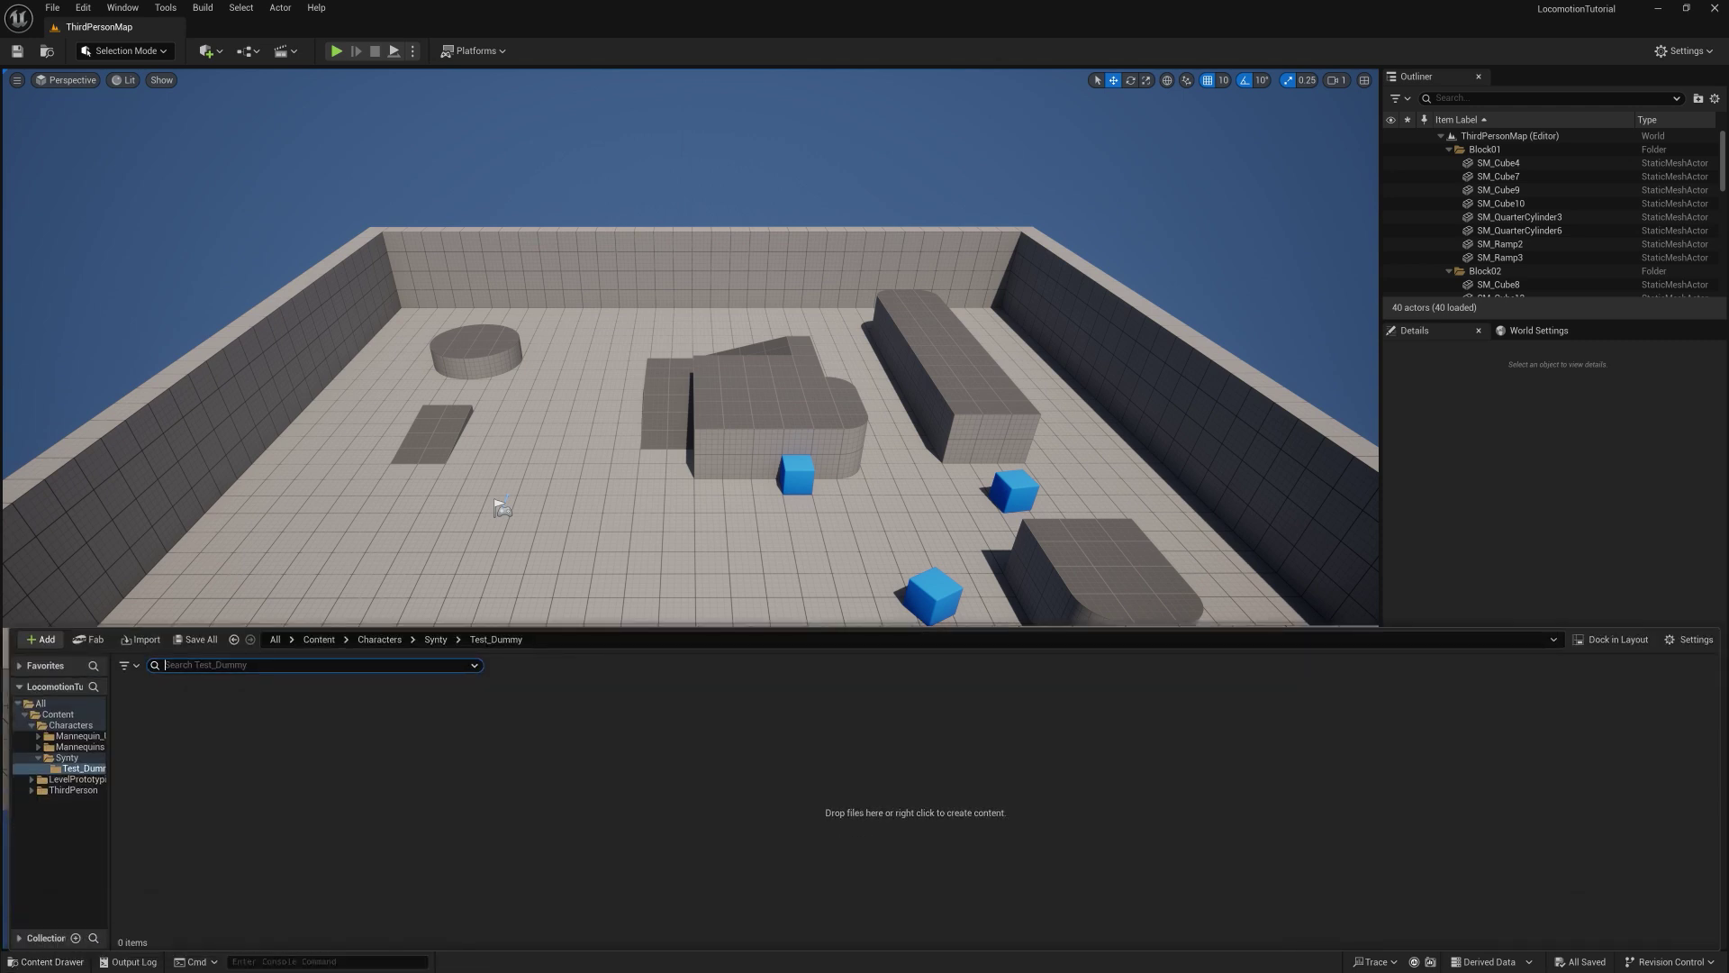
{"action": "left_click", "coordinate": [319, 638]}
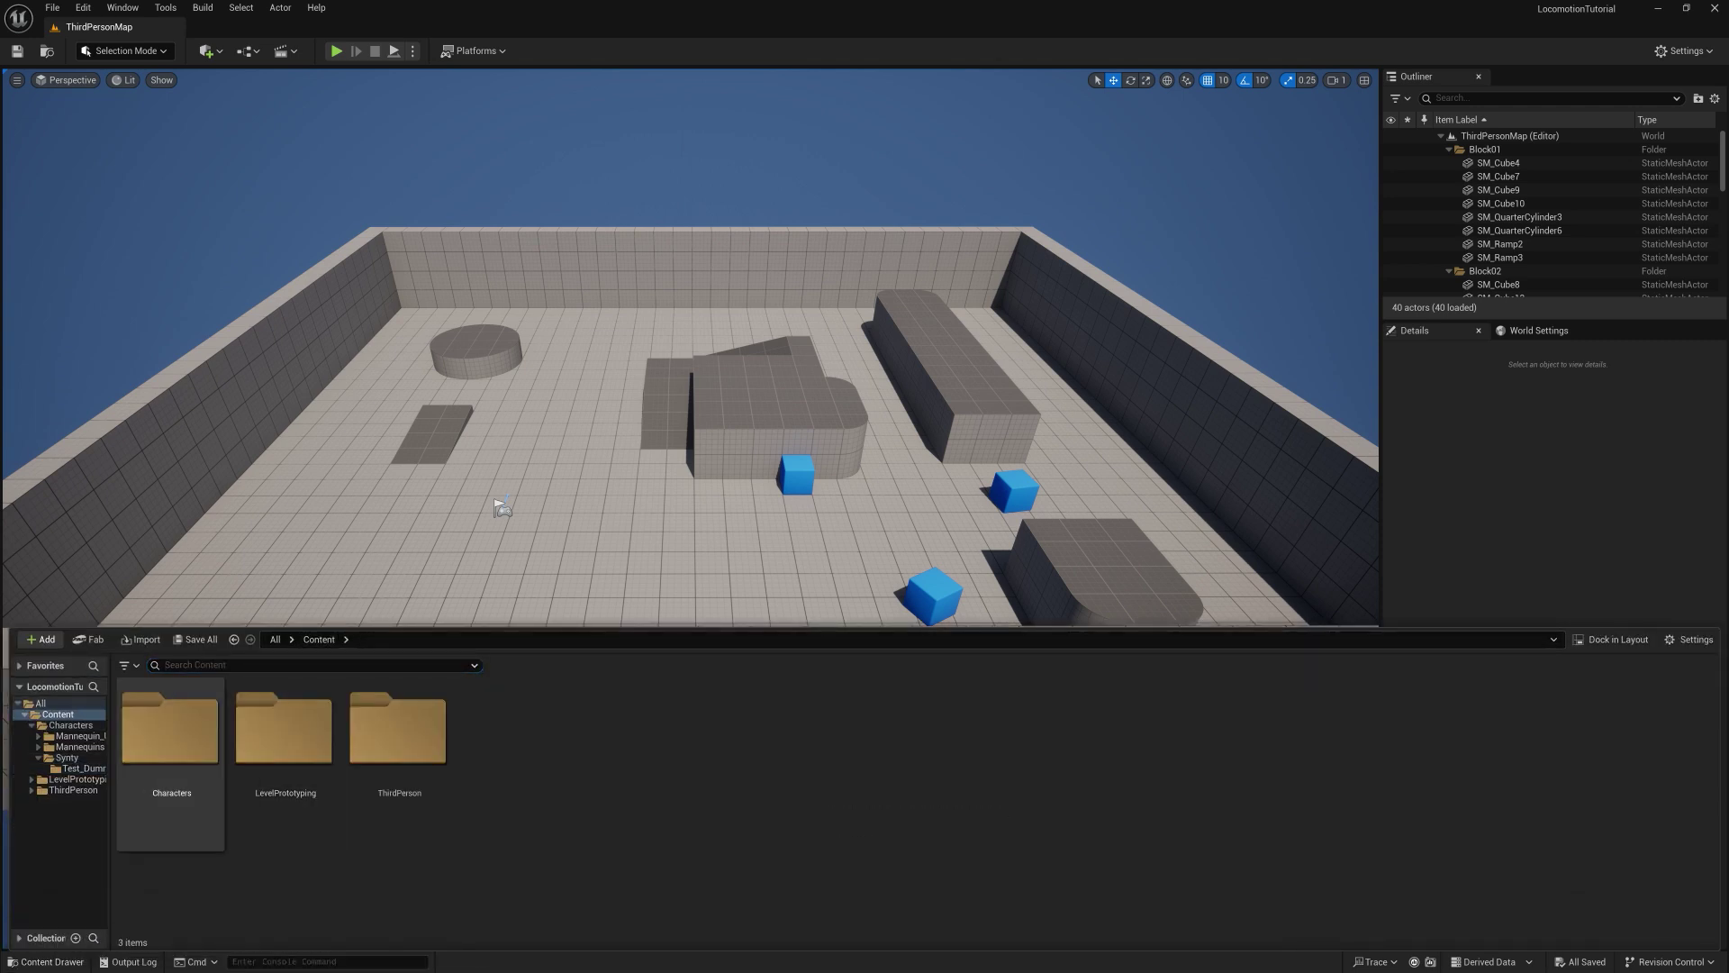
{"action": "double_click", "coordinate": [205, 731]}
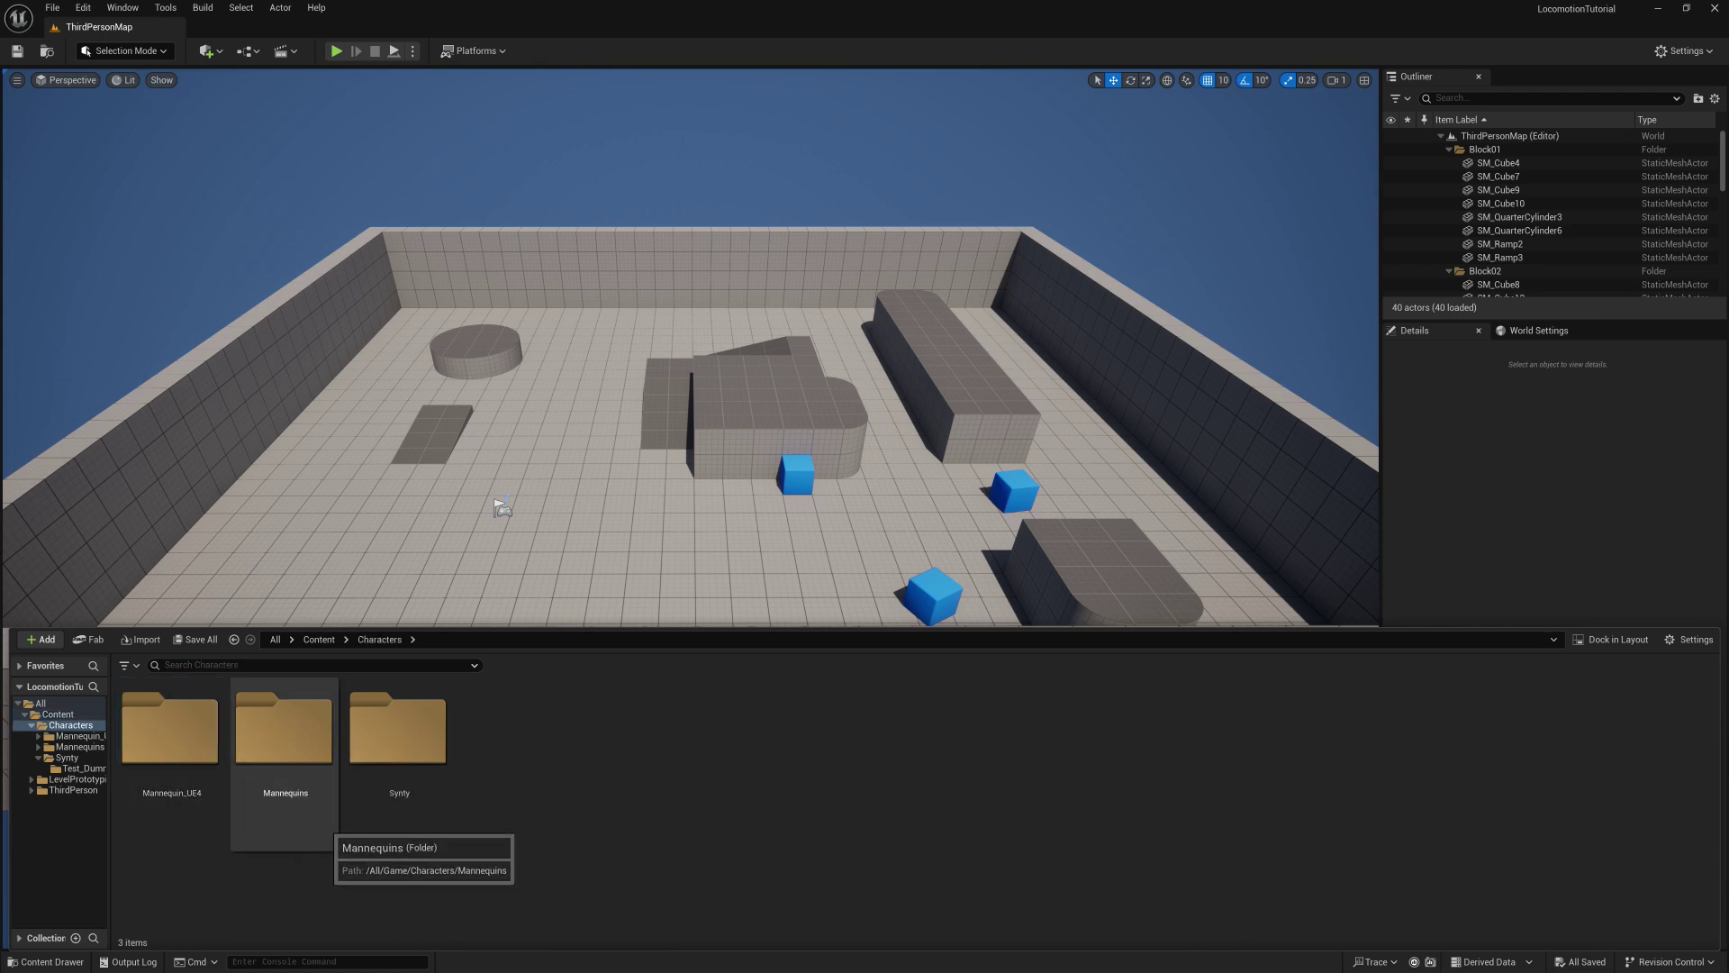
{"action": "double_click", "coordinate": [399, 731]}
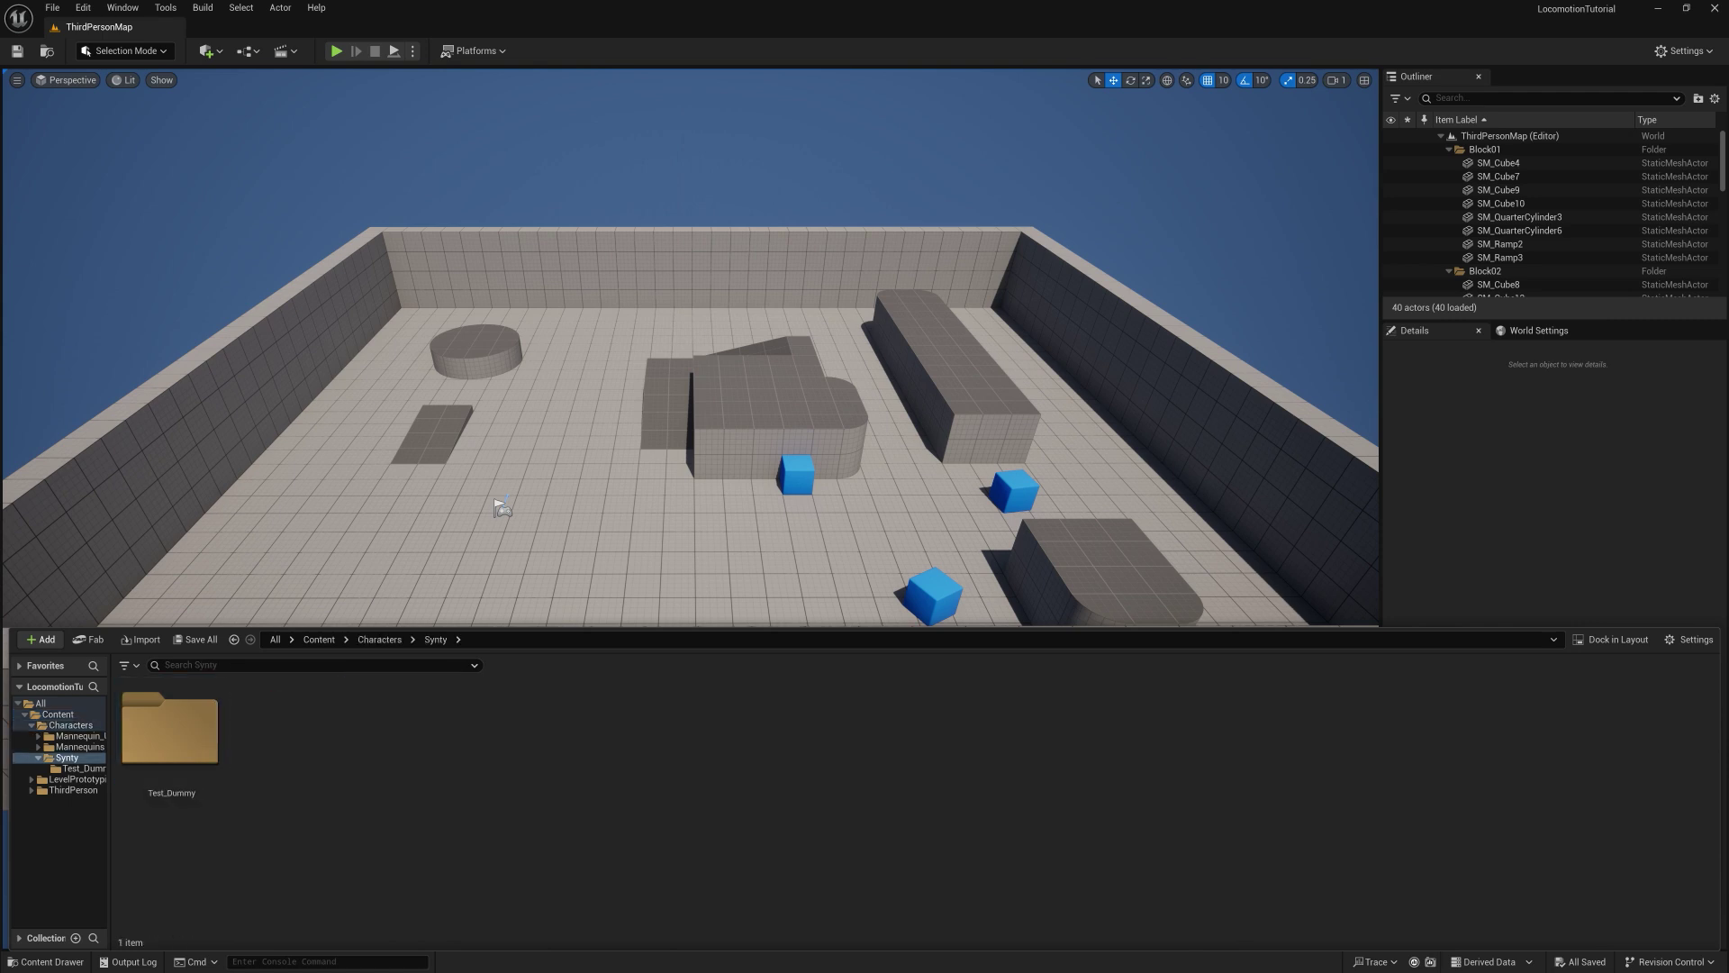
{"action": "left_click", "coordinate": [171, 731]}
{"action": "double_click", "coordinate": [170, 731]}
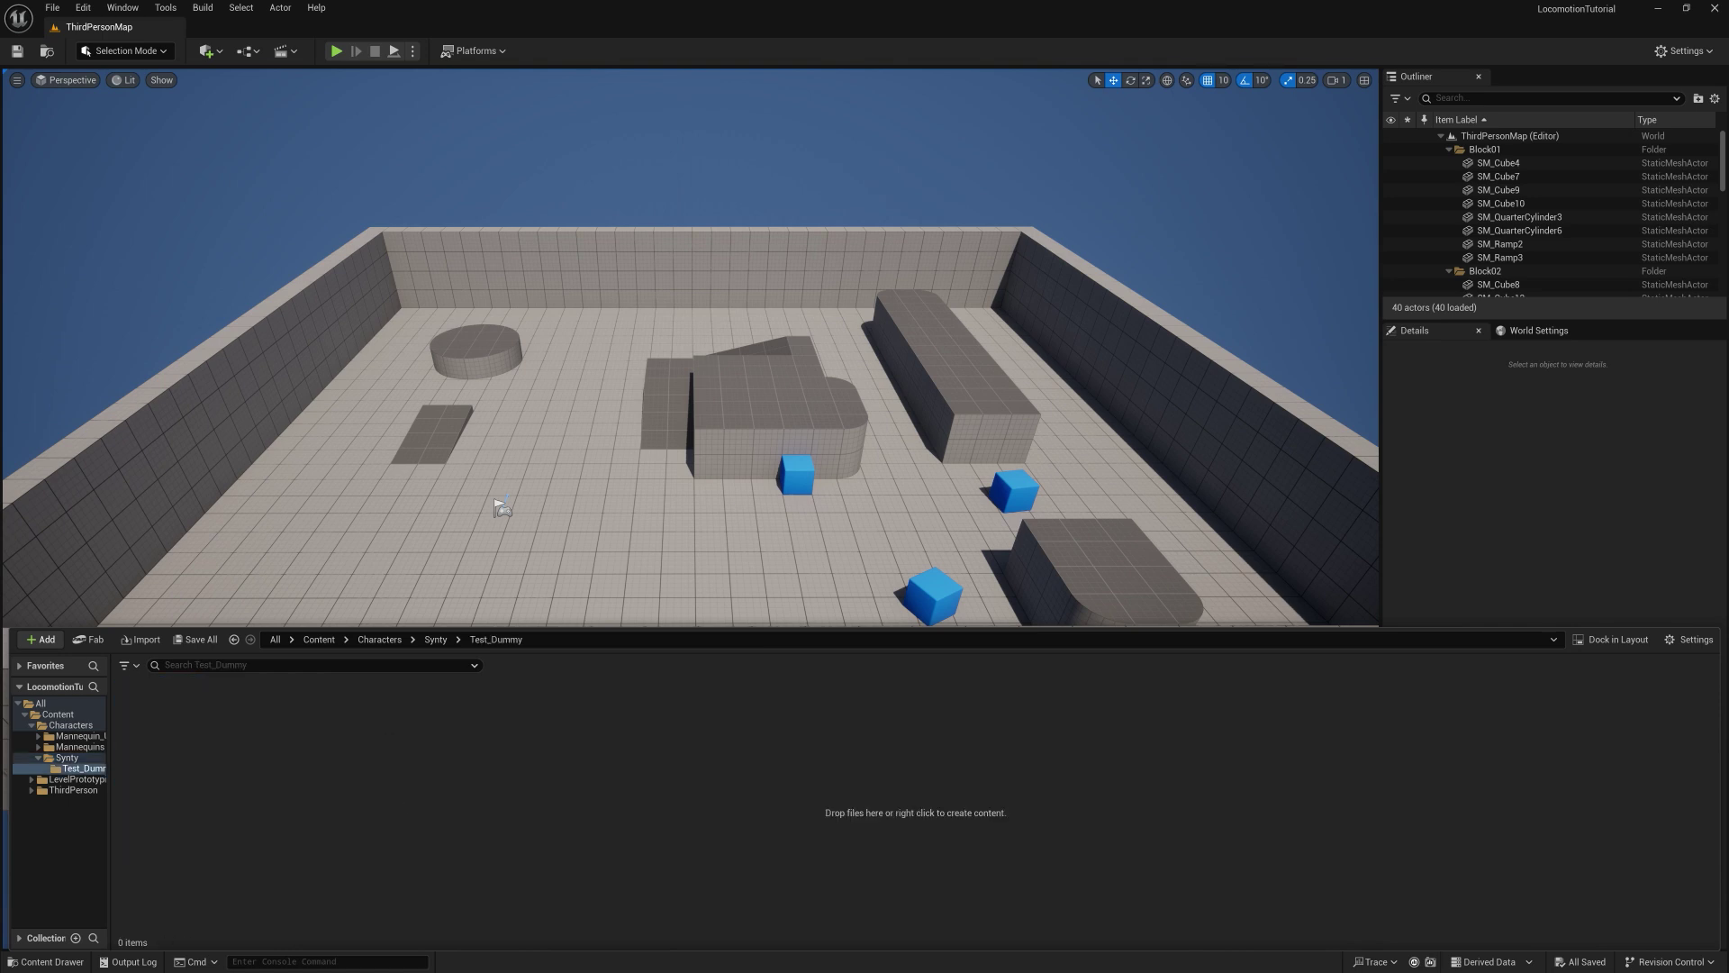
Step: Import PolygonSyntyCharacter.fbx from File Explorer's SourceFiles/Character folder into Test_Dummy with the default import settings
{"action": "key", "text": "super"}
{"action": "left_click", "coordinate": [262, 956]}
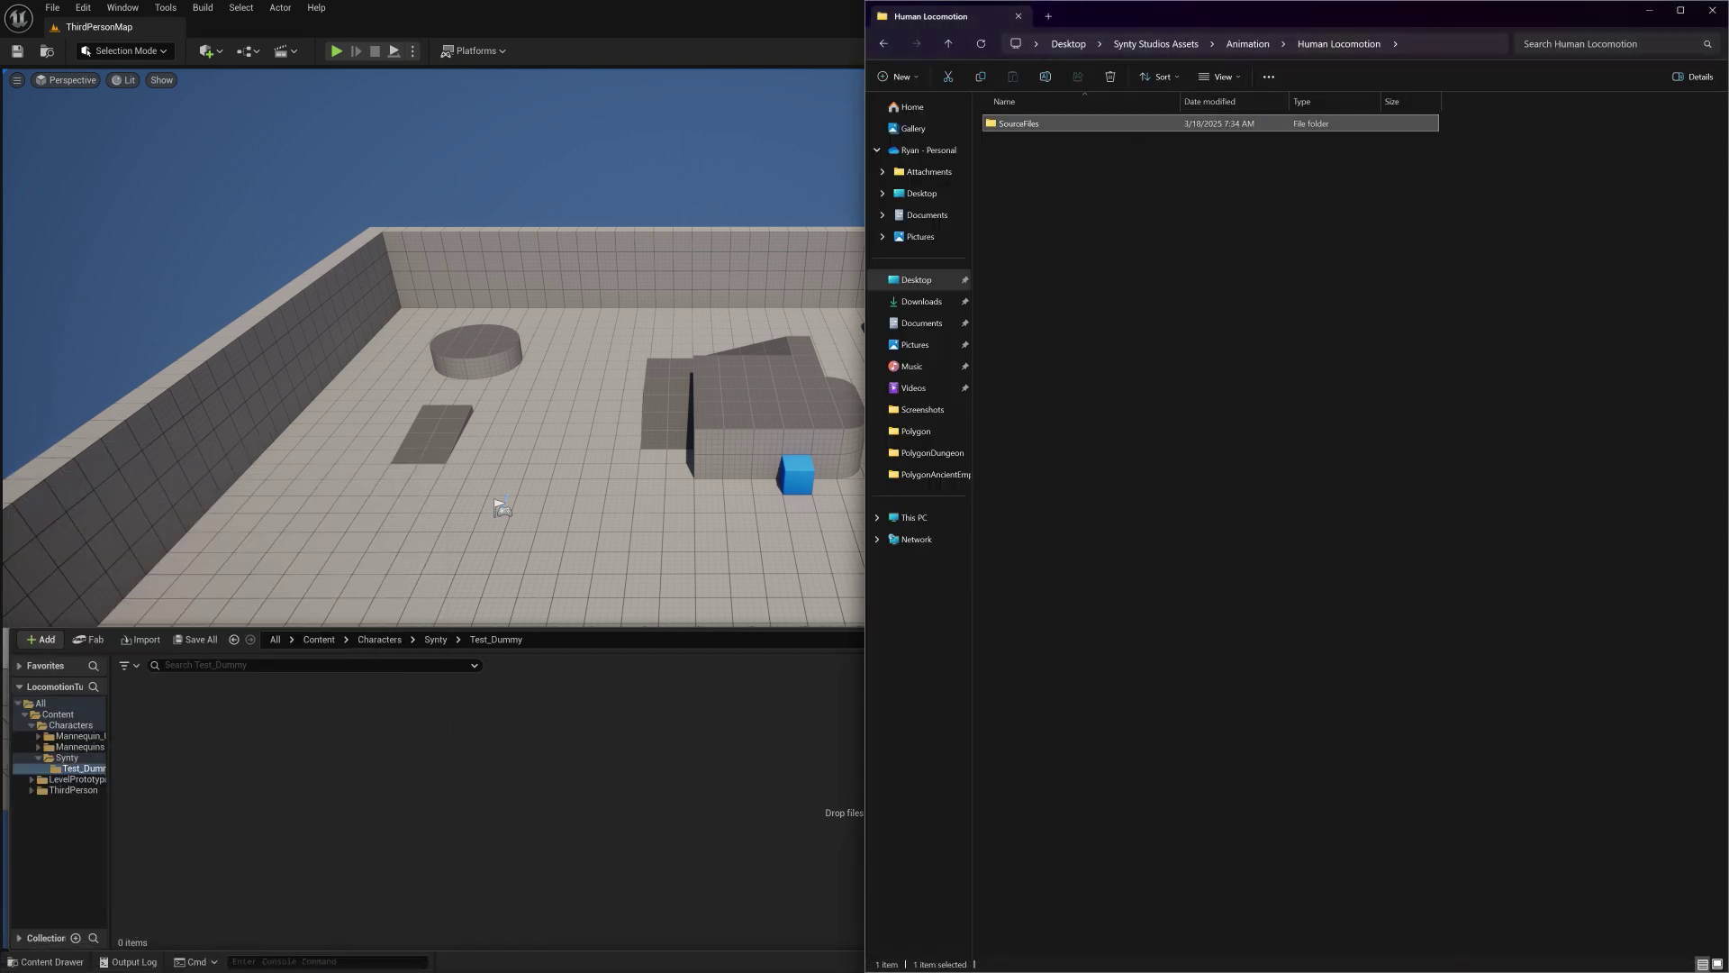
{"action": "double_click", "coordinate": [1157, 124]}
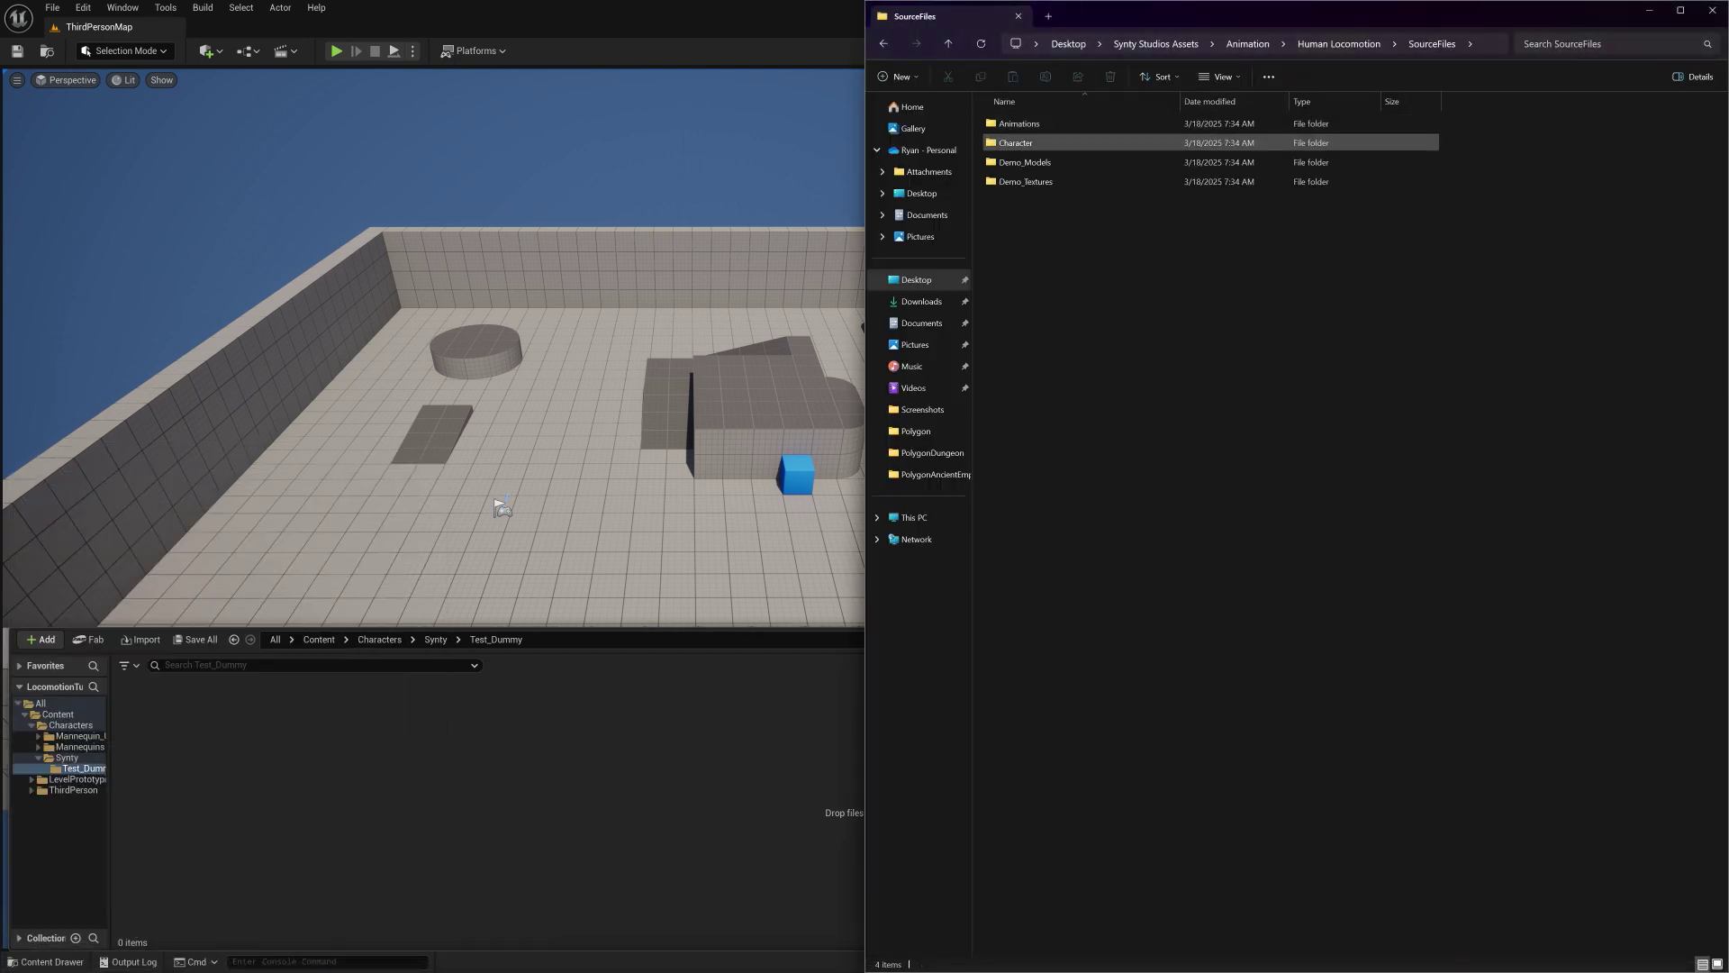
{"action": "double_click", "coordinate": [1136, 143]}
{"action": "left_click", "coordinate": [1046, 124]}
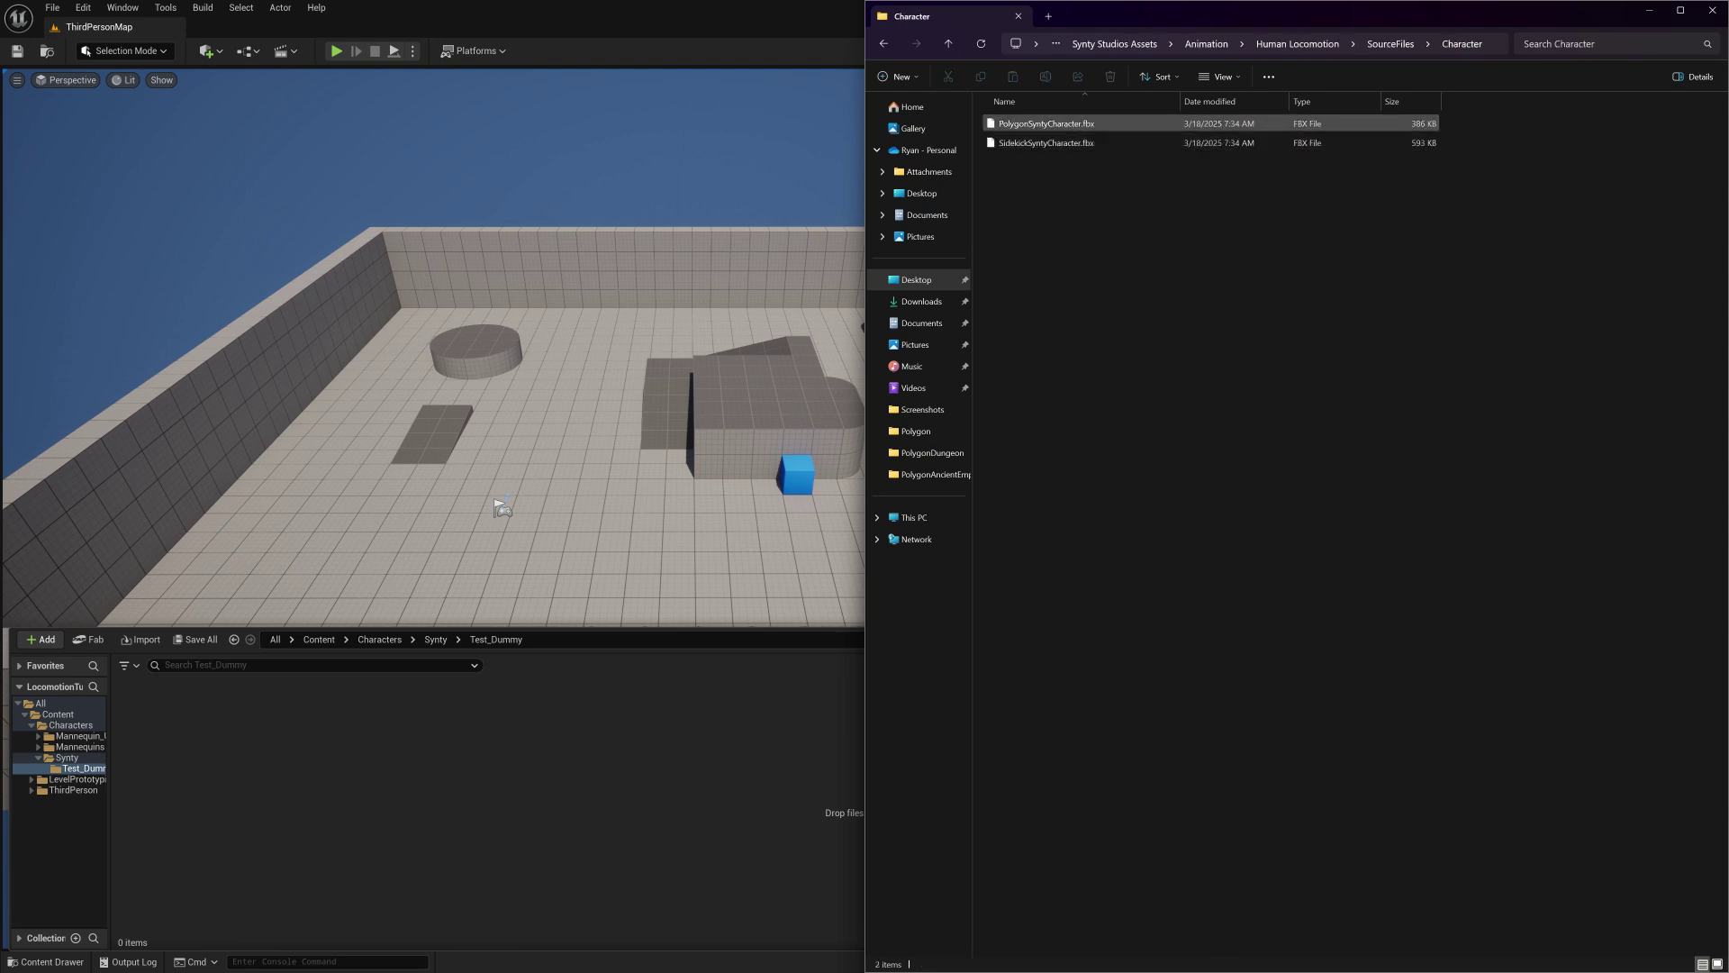
{"action": "left_click", "coordinate": [1046, 124]}
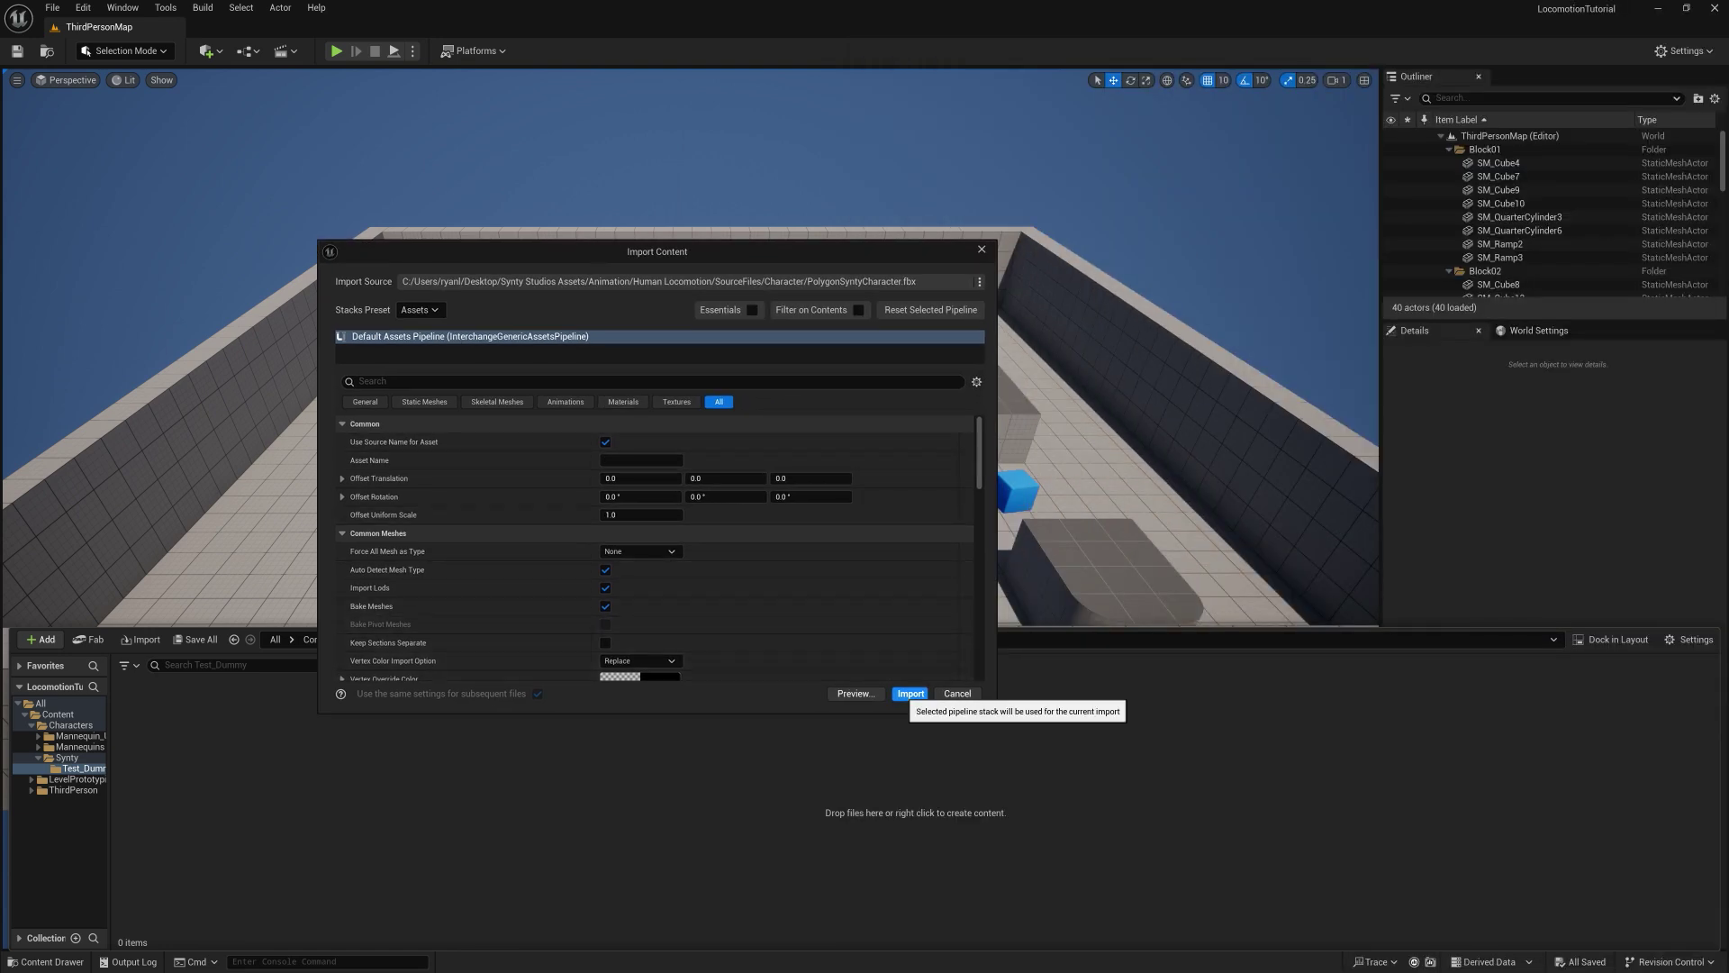
{"action": "left_click", "coordinate": [910, 693]}
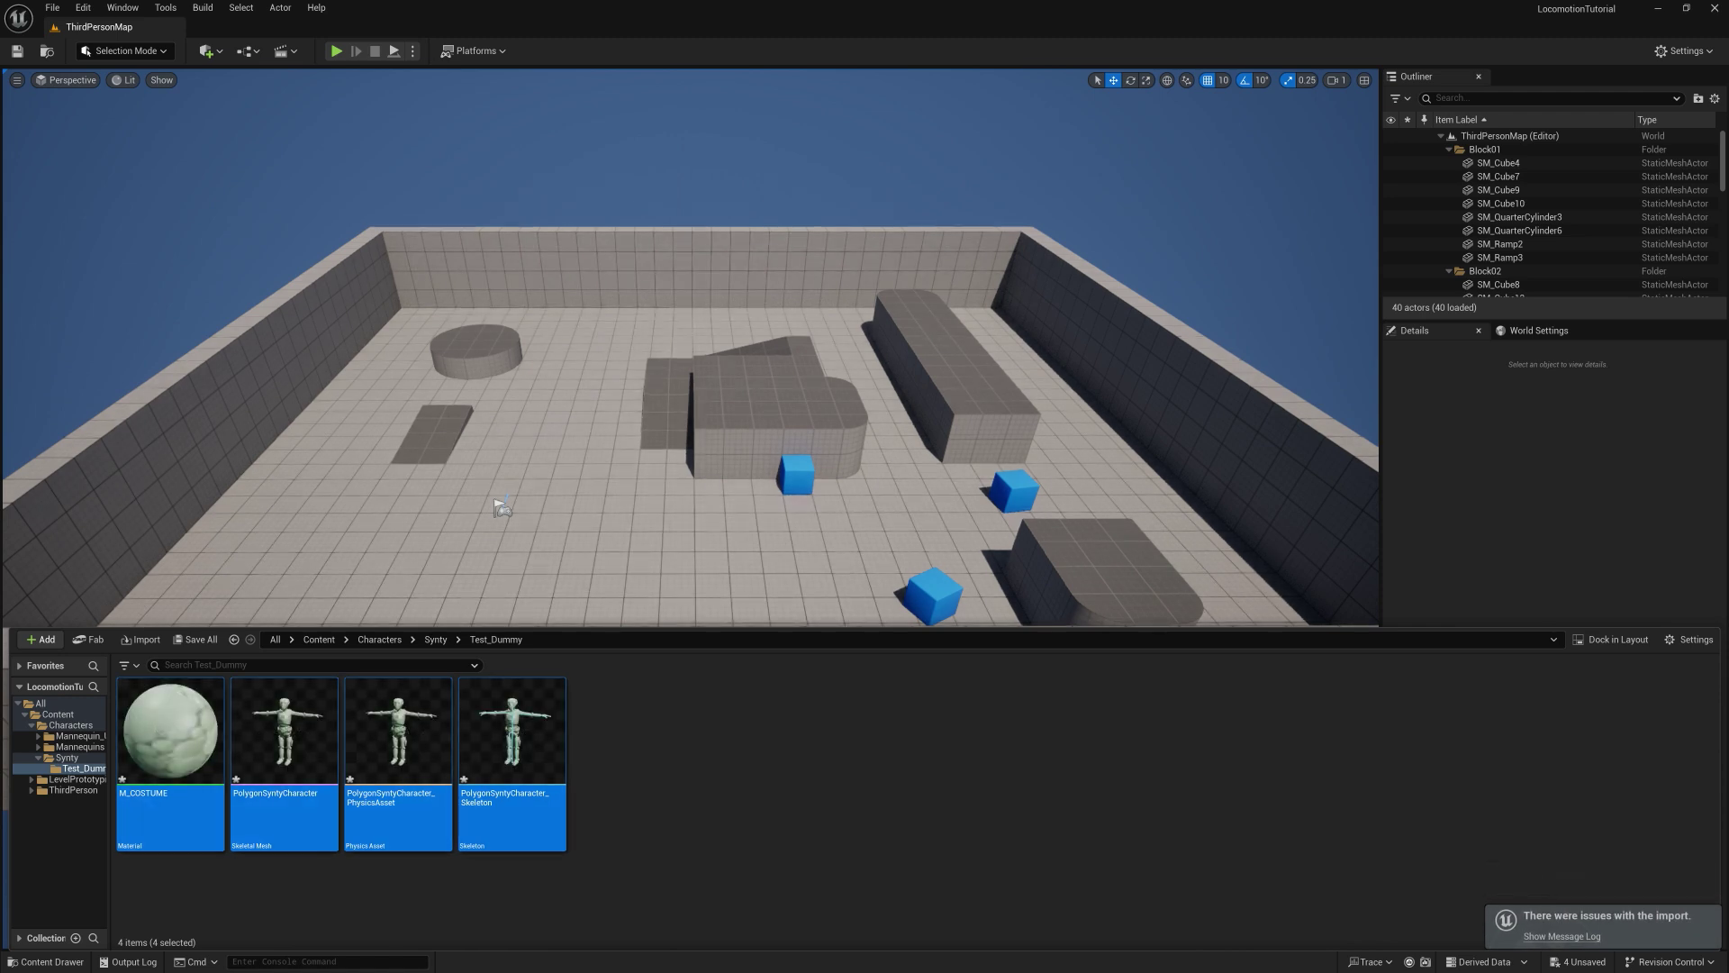
Step: Import the T_Polygon_Dummy_01 texture from File Explorer's SourceFiles/Demo_Textures folder into Test_Dummy, and return File Explorer to SourceFiles
{"action": "key", "text": "super"}
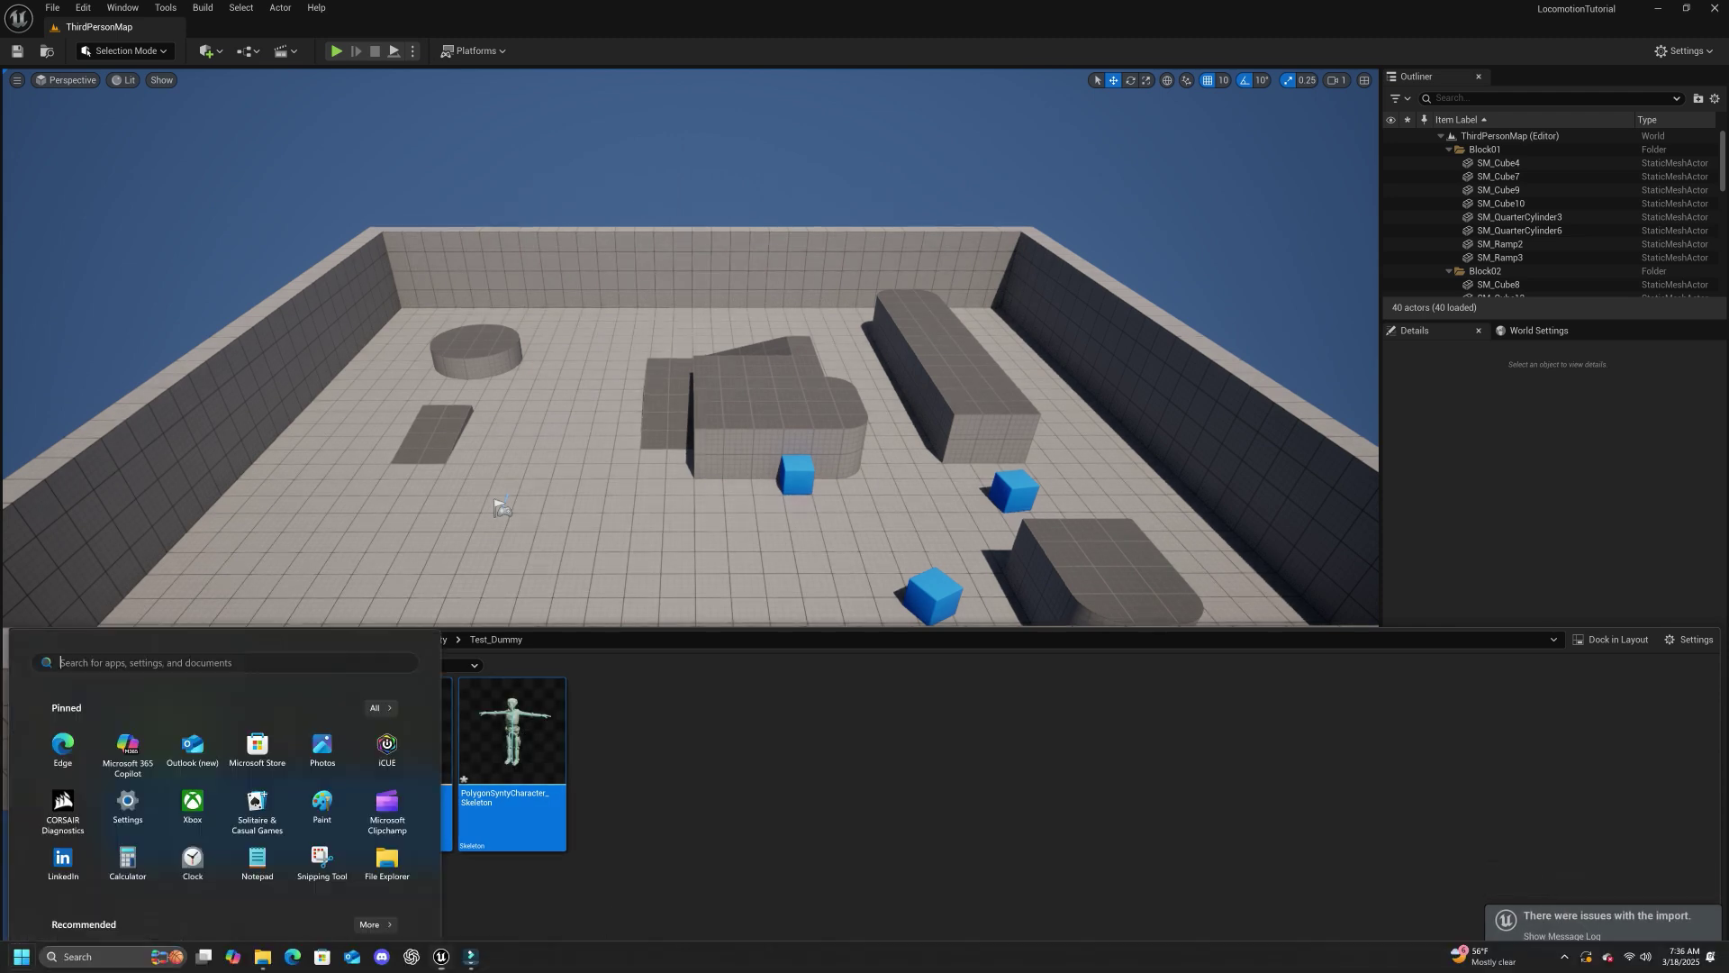
{"action": "left_click", "coordinate": [263, 956]}
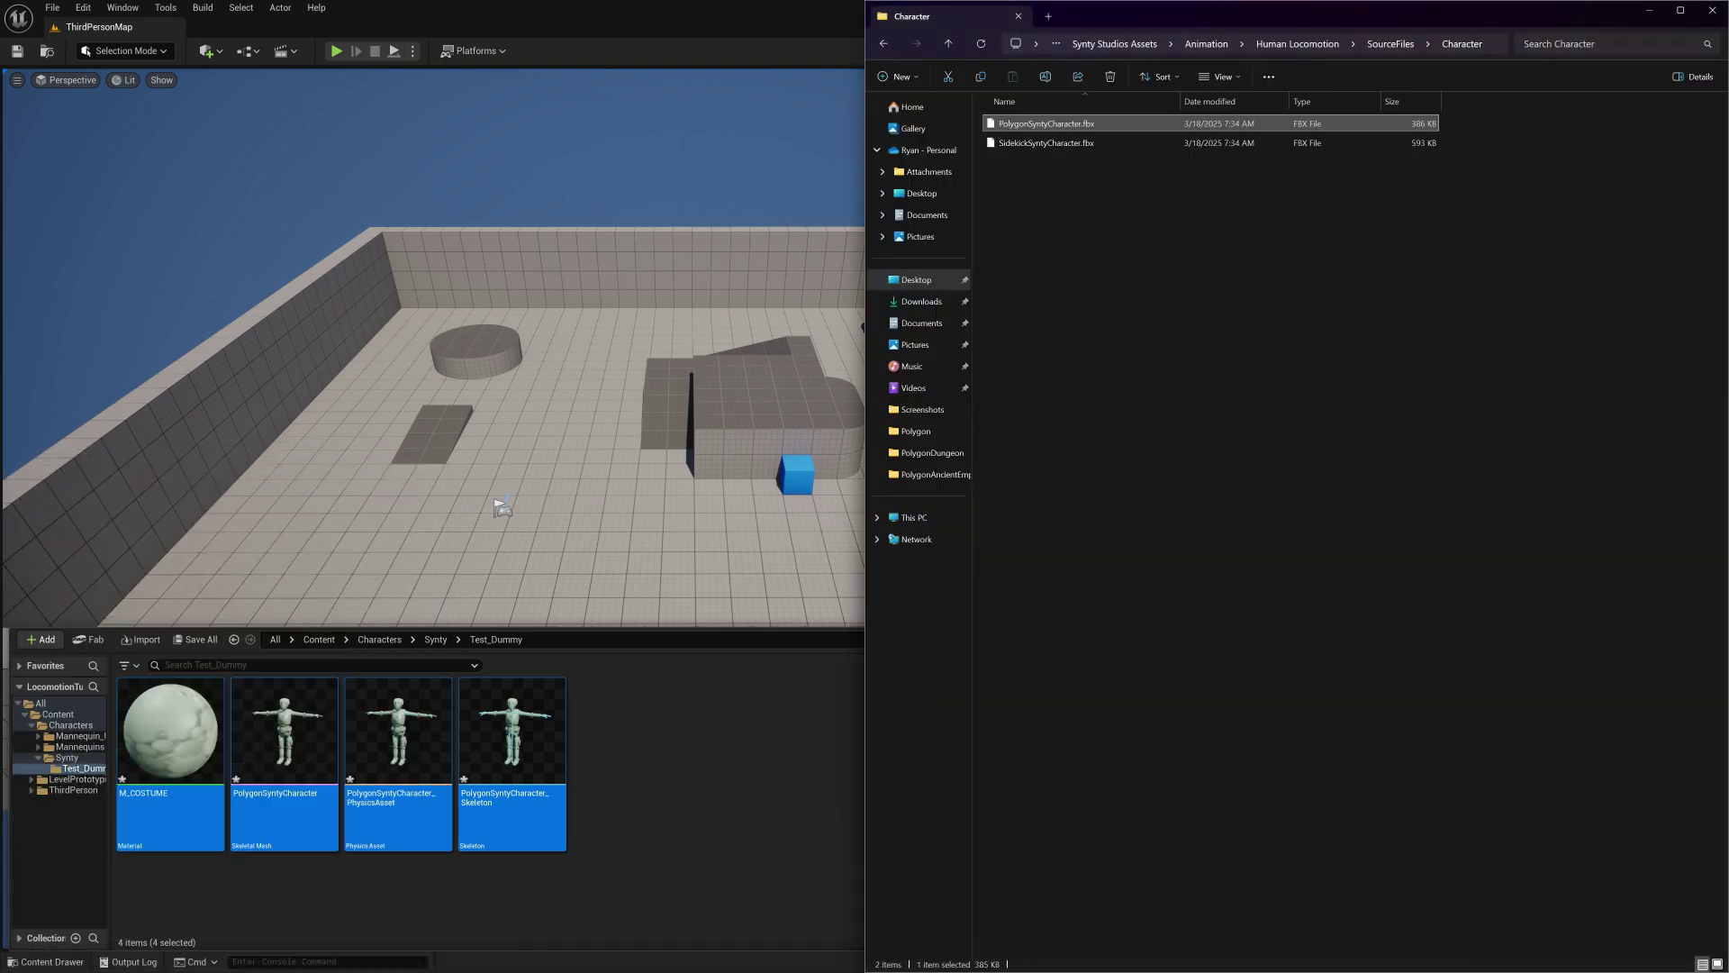
{"action": "left_click", "coordinate": [1389, 45]}
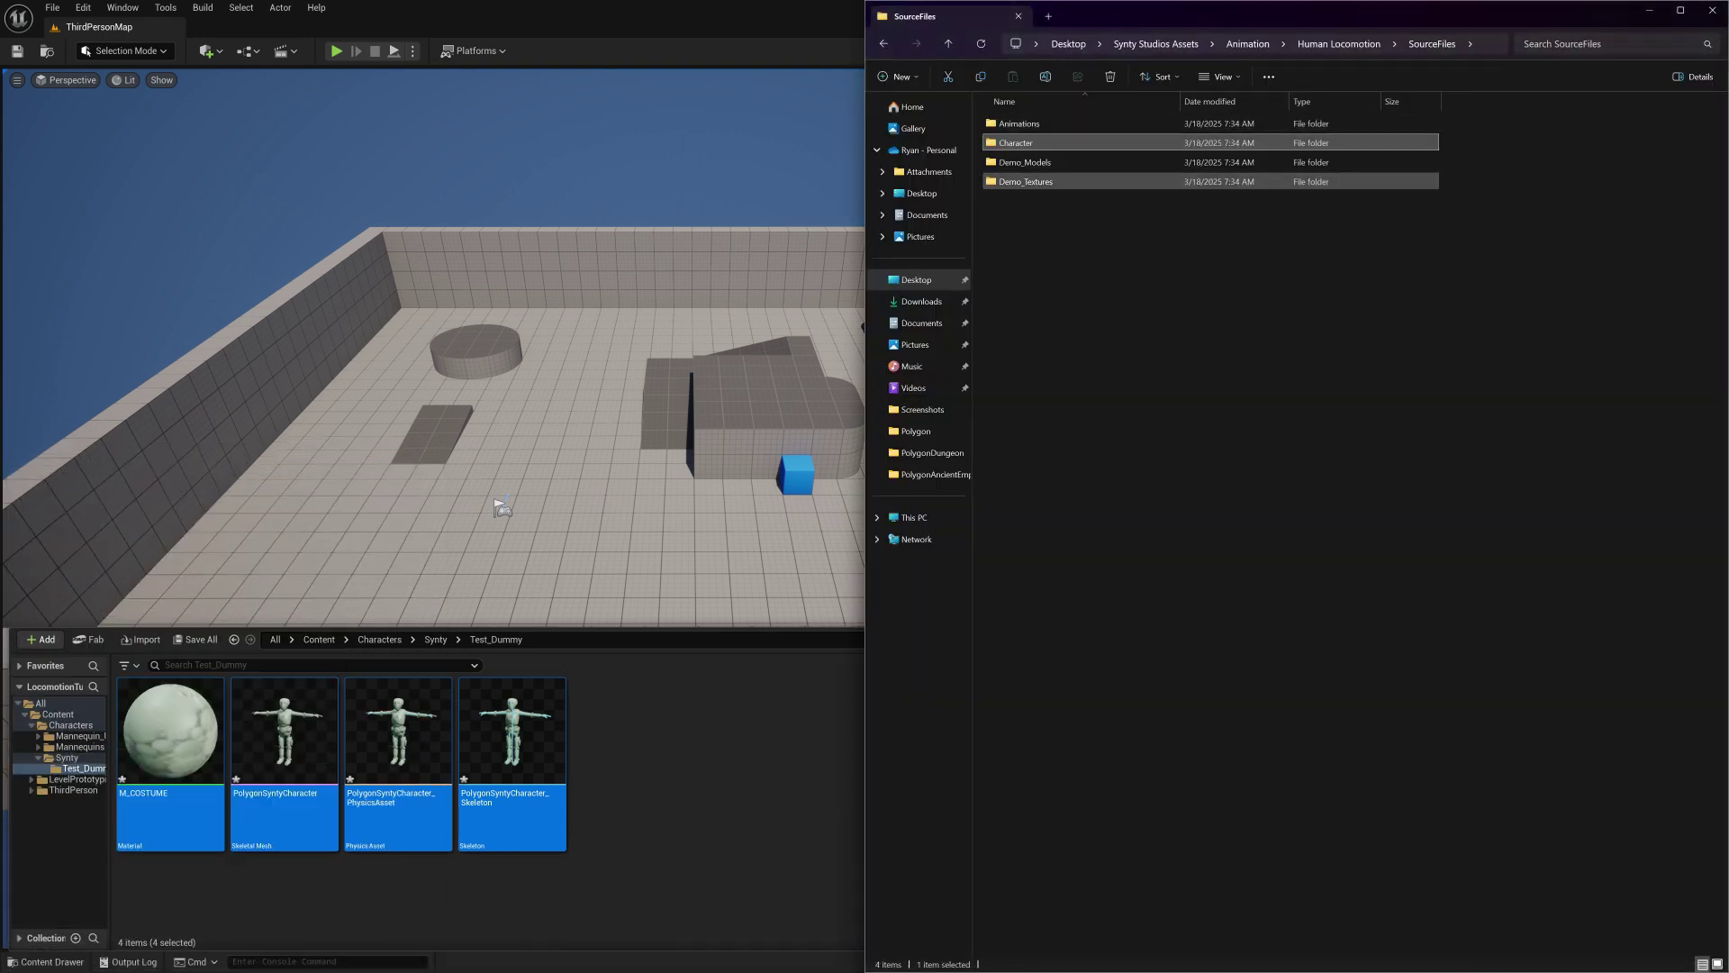
{"action": "double_click", "coordinate": [1026, 182]}
{"action": "left_click_drag", "start_coordinate": [1018, 136], "coordinate": [739, 721]}
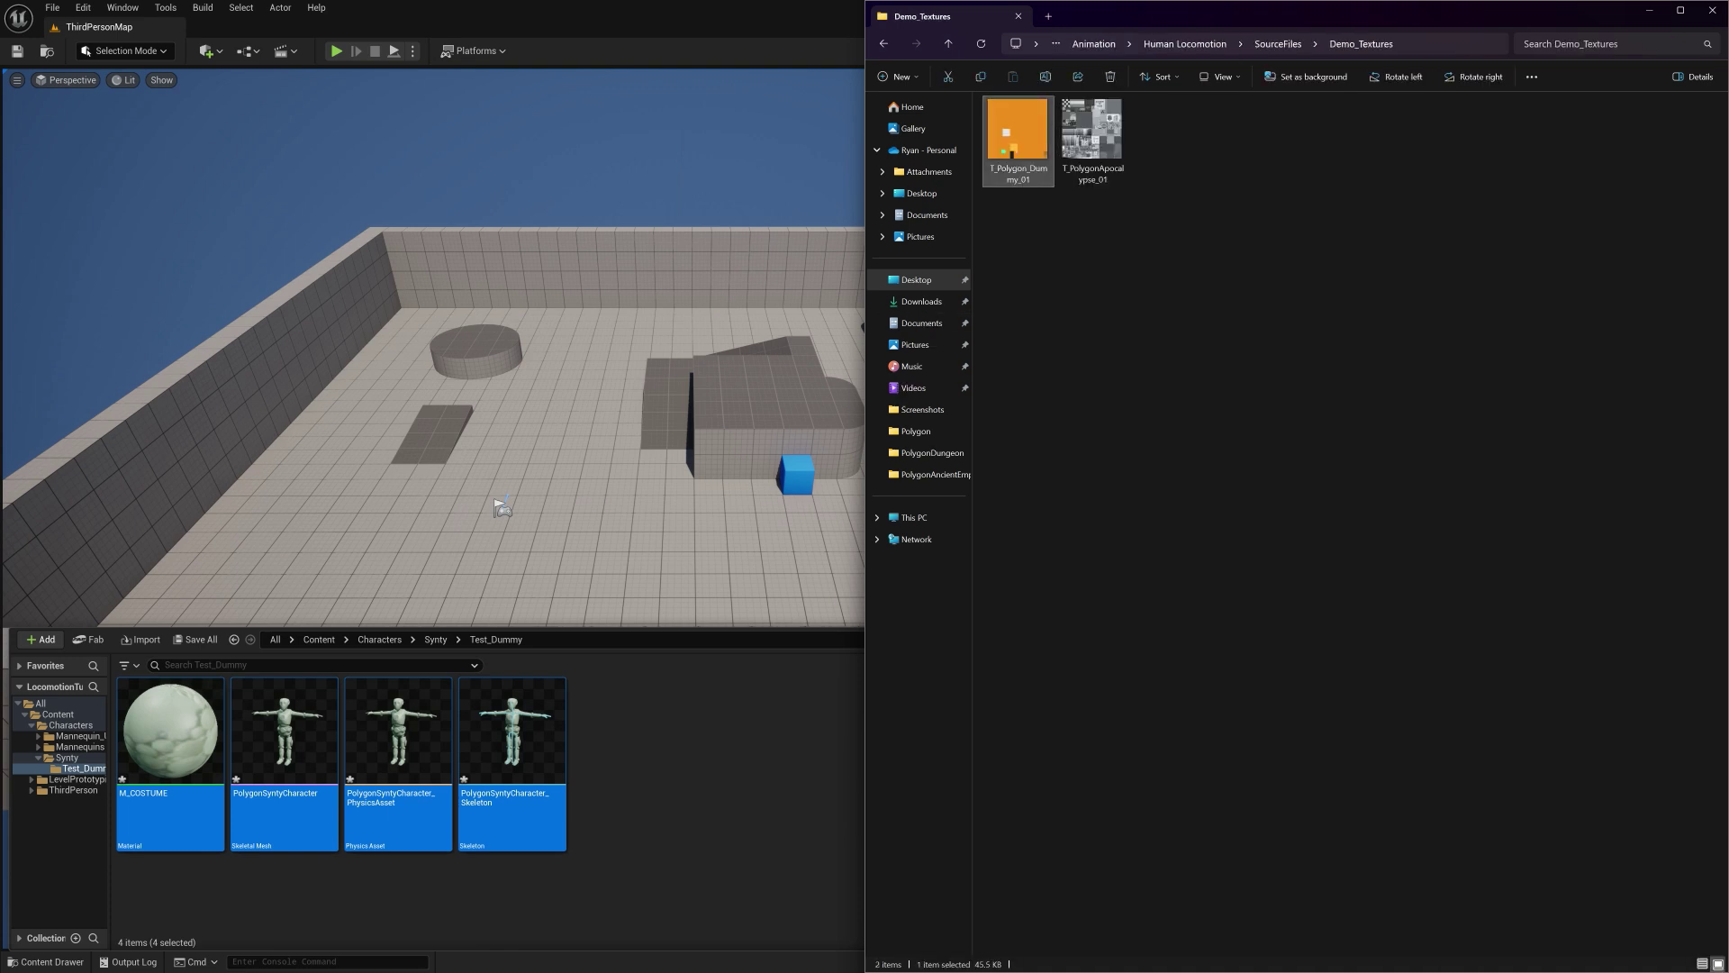
{"action": "left_click_drag", "start_coordinate": [1019, 135], "coordinate": [626, 747]}
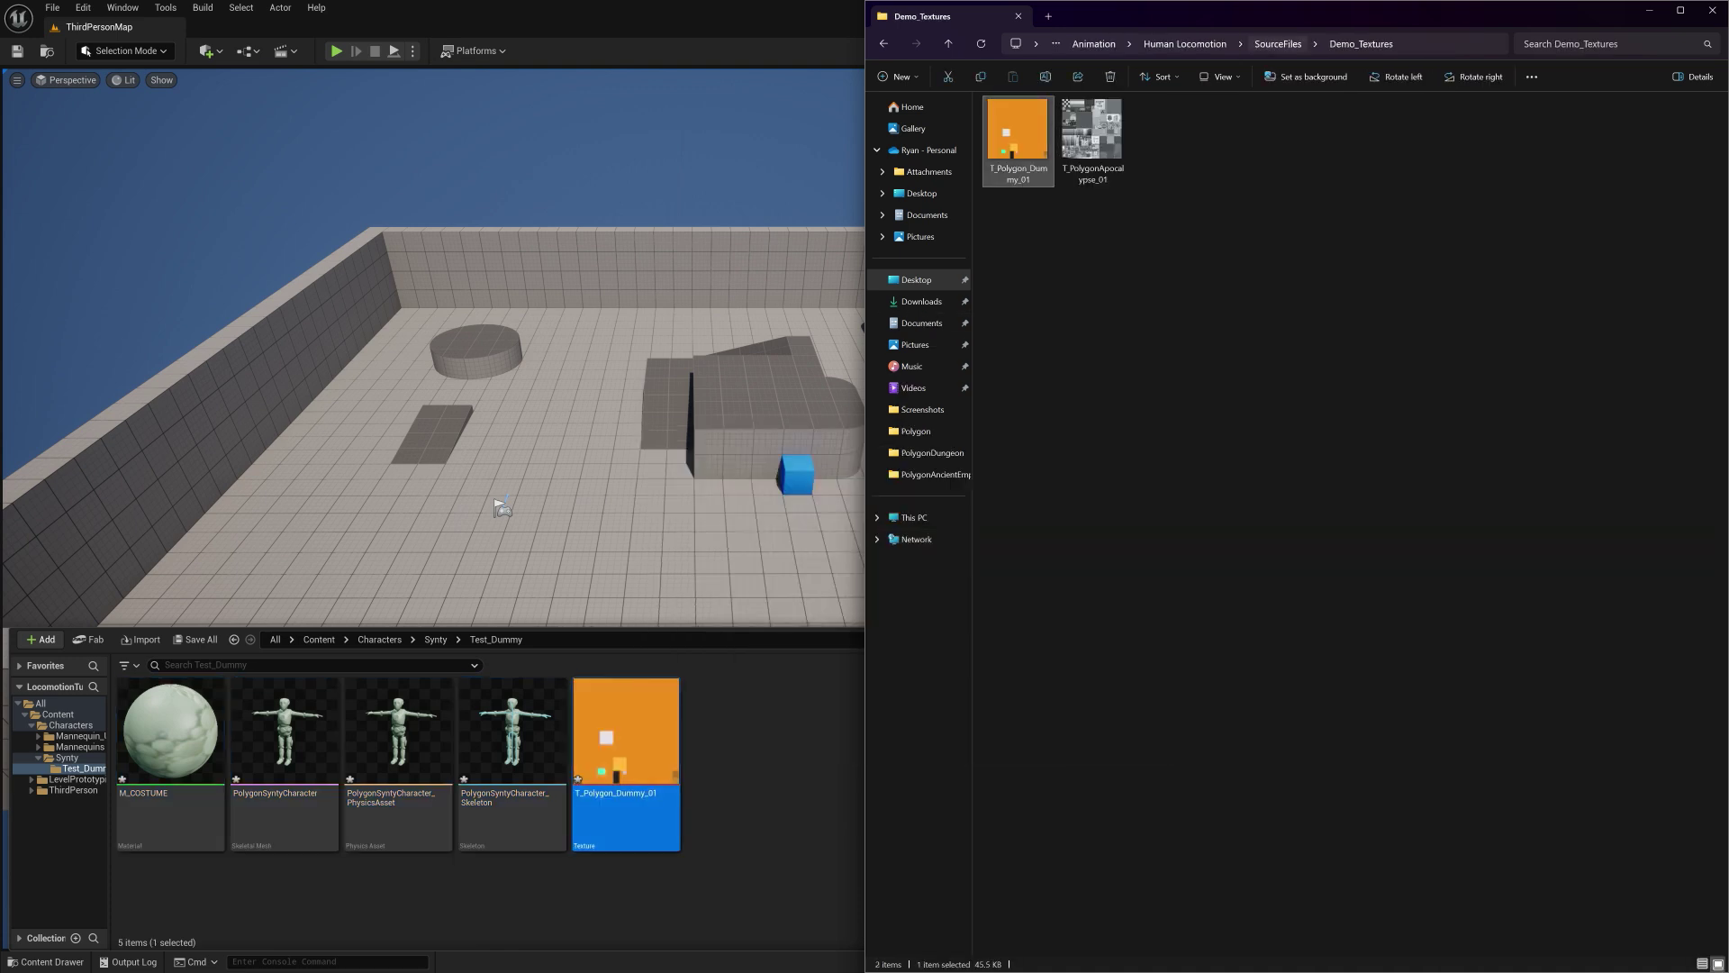
{"action": "left_click", "coordinate": [1278, 44]}
Step: Open the M_COSTUME material and delete the constant, DiffuseColorMap, DiffuseColorMapWeight and Lerp nodes from its graph
{"action": "left_click", "coordinate": [775, 774]}
{"action": "left_click", "coordinate": [171, 765]}
{"action": "double_click", "coordinate": [171, 765]}
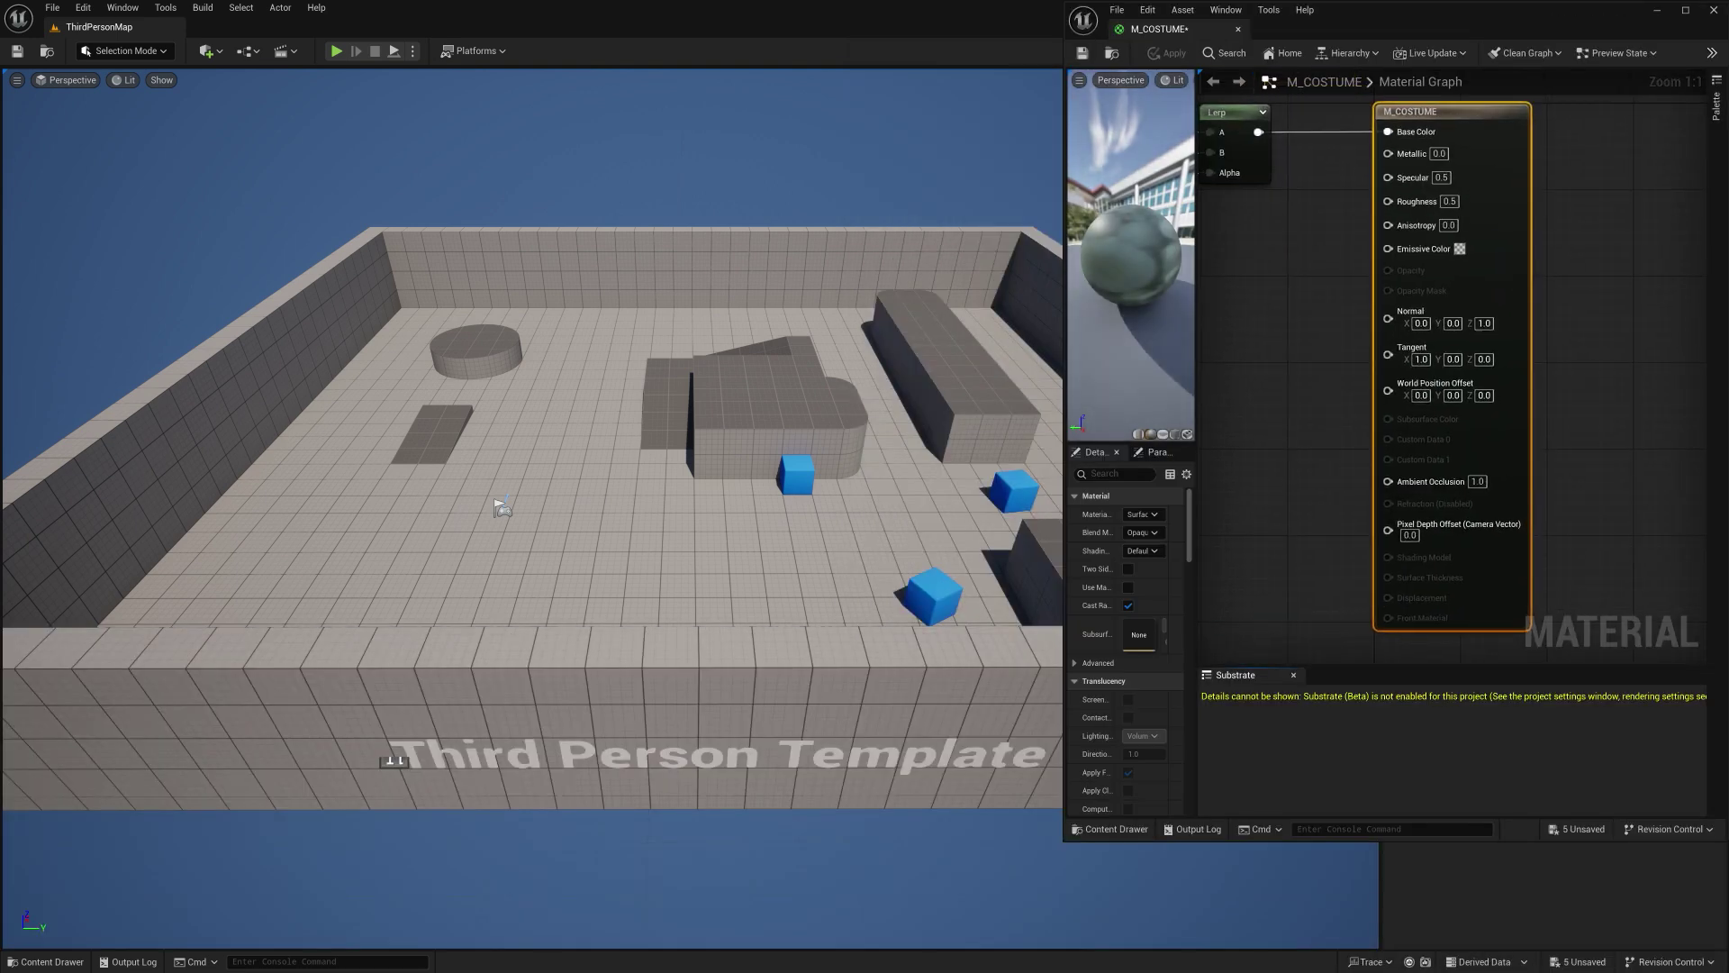
{"action": "right_click_drag", "start_coordinate": [1273, 287], "coordinate": [1526, 458]}
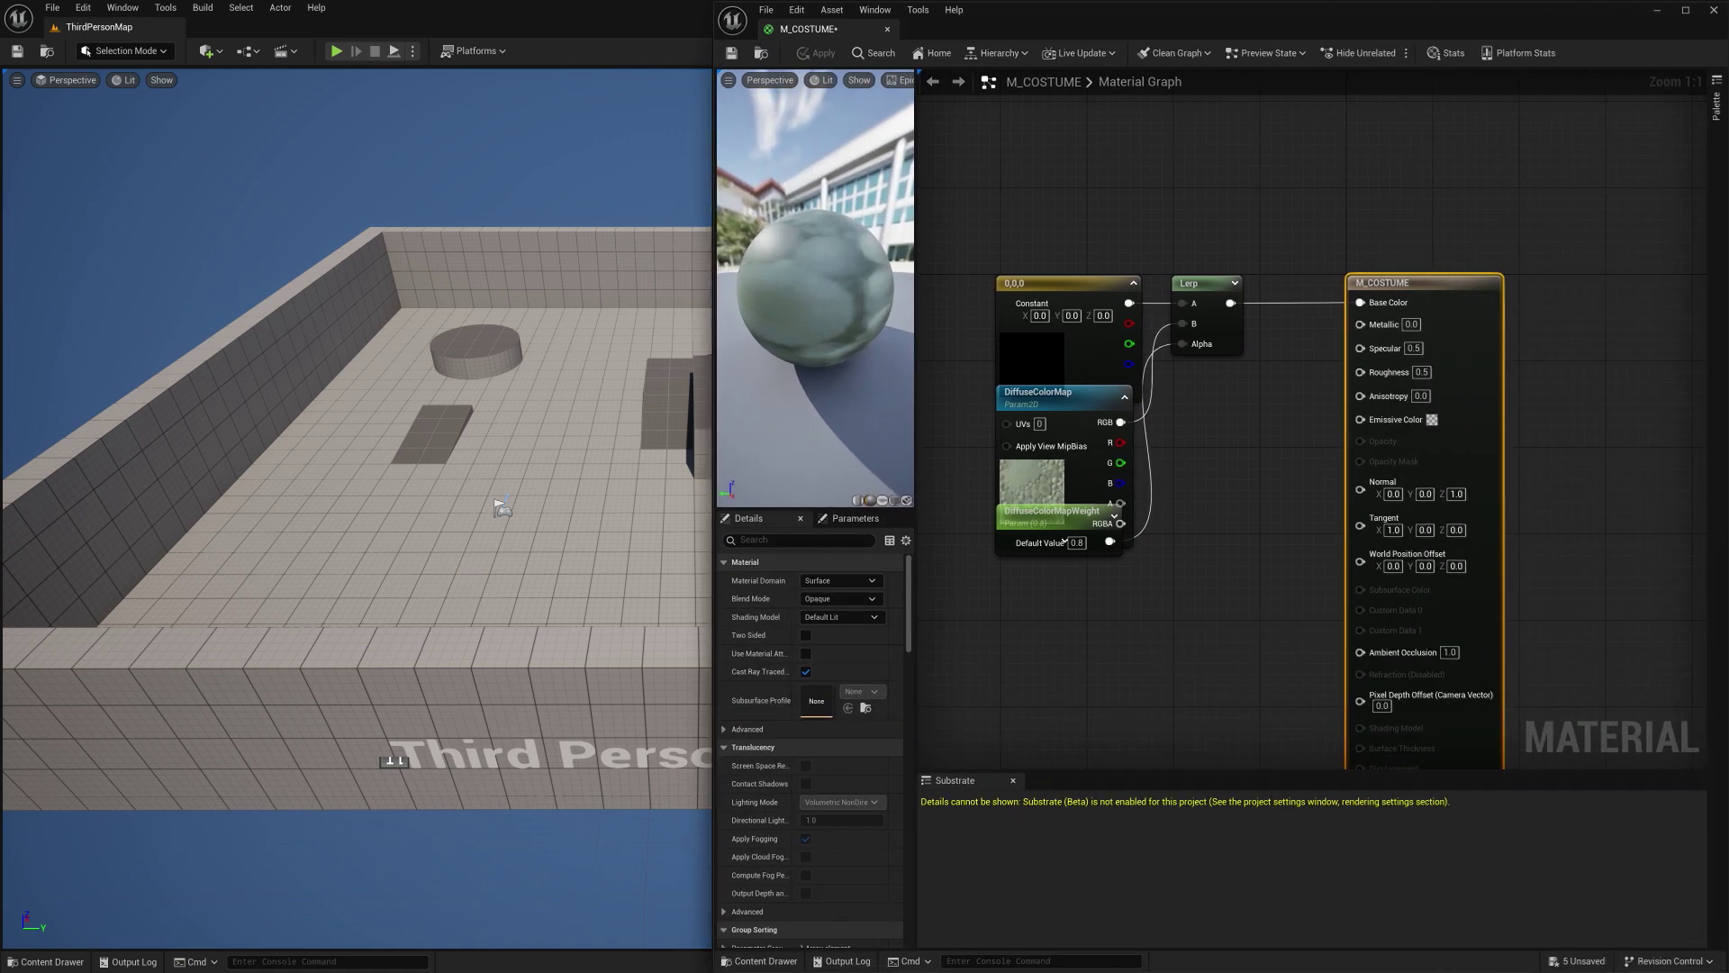
{"action": "left_click_drag", "start_coordinate": [1296, 167], "coordinate": [1003, 643]}
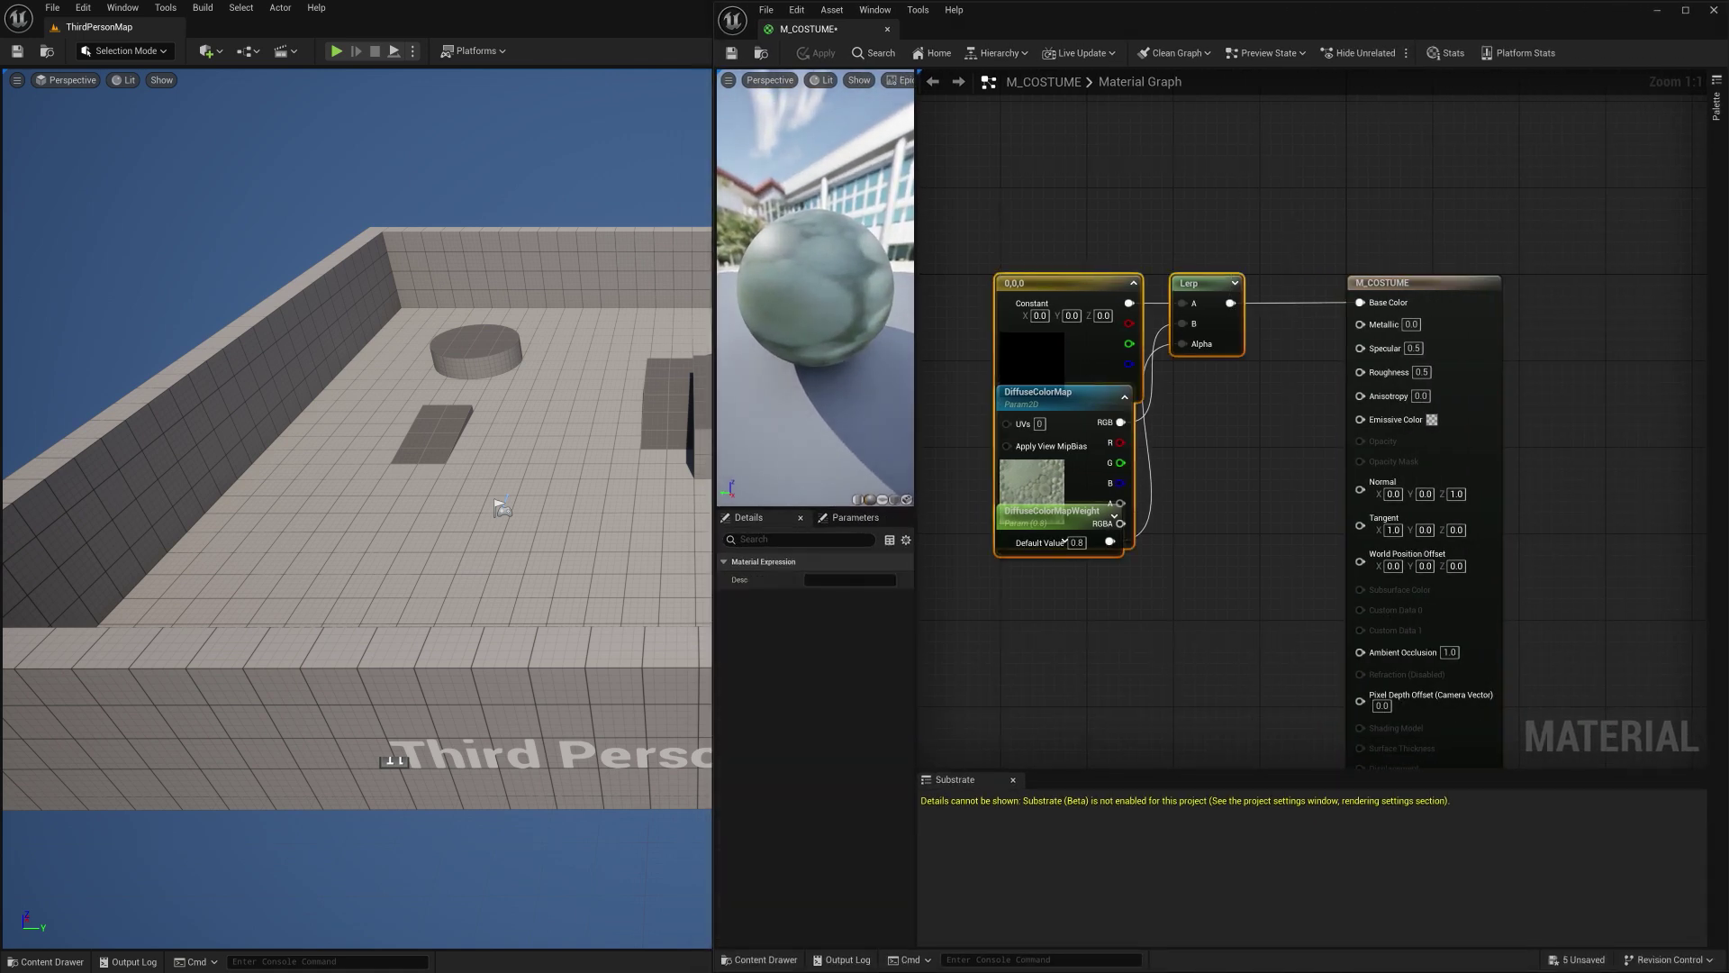
{"action": "key", "text": "Delete"}
Step: Add T_Polygon_Dummy_01 to the material graph as a Texture Sample and connect its RGB output to Base Color
{"action": "left_click", "coordinate": [52, 962]}
{"action": "left_click_drag", "start_coordinate": [626, 768], "coordinate": [1161, 398]}
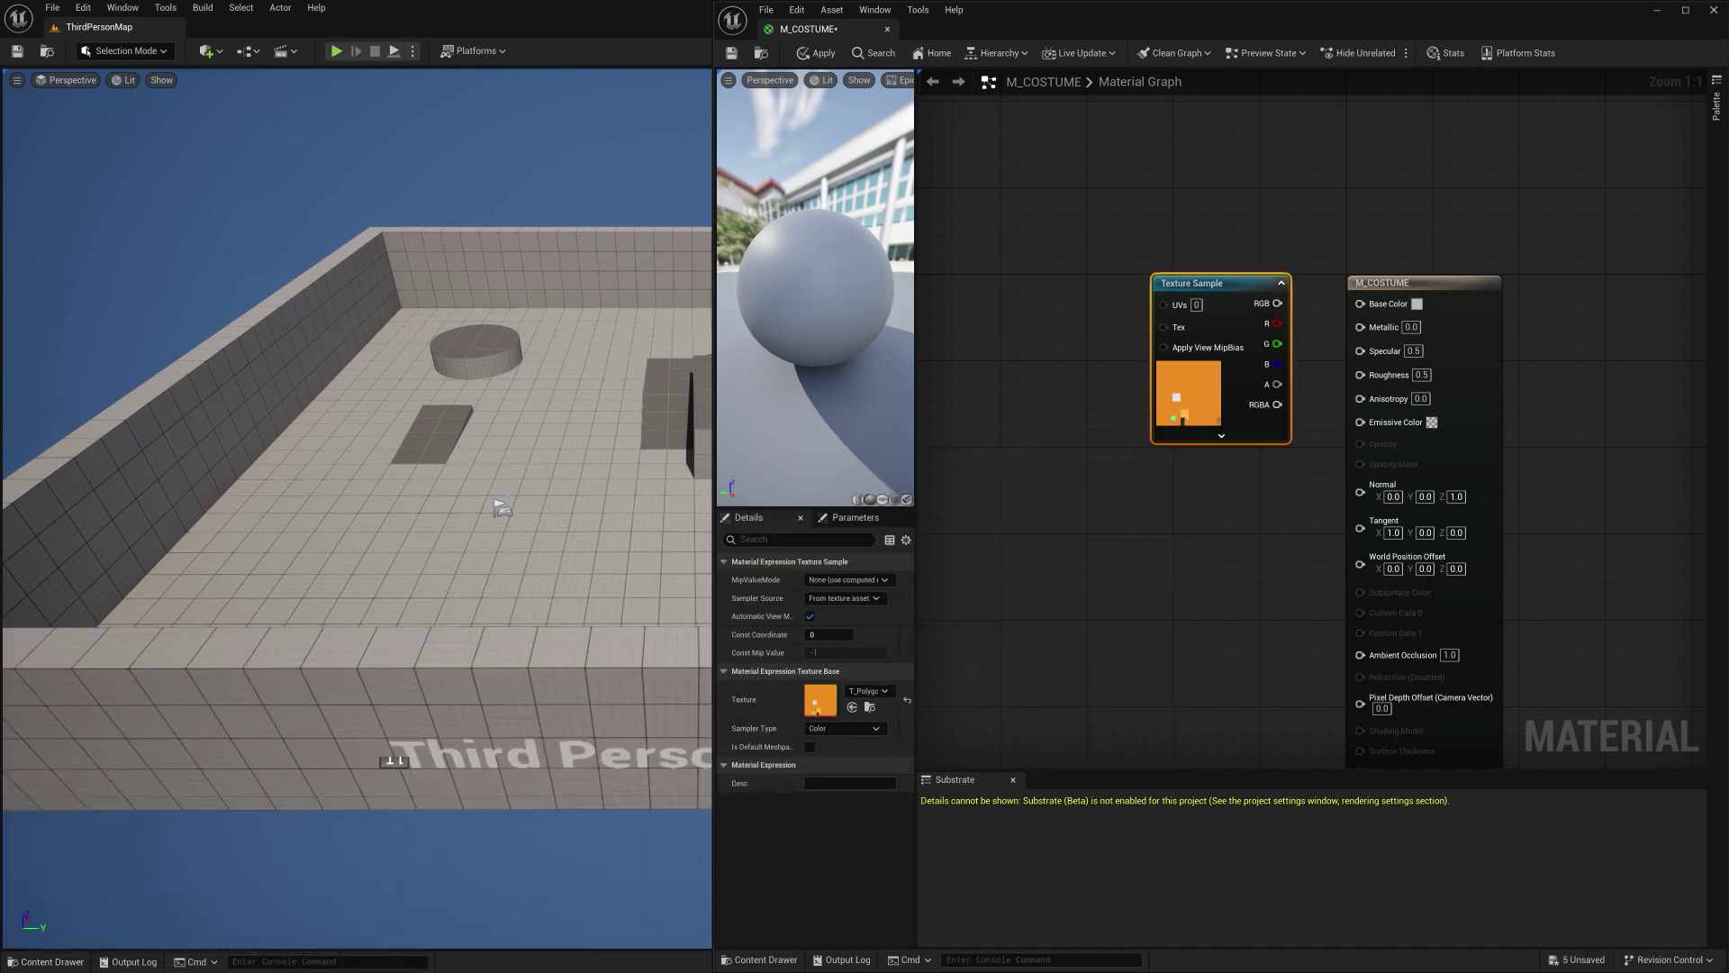
{"action": "left_click_drag", "start_coordinate": [1277, 304], "coordinate": [1361, 303]}
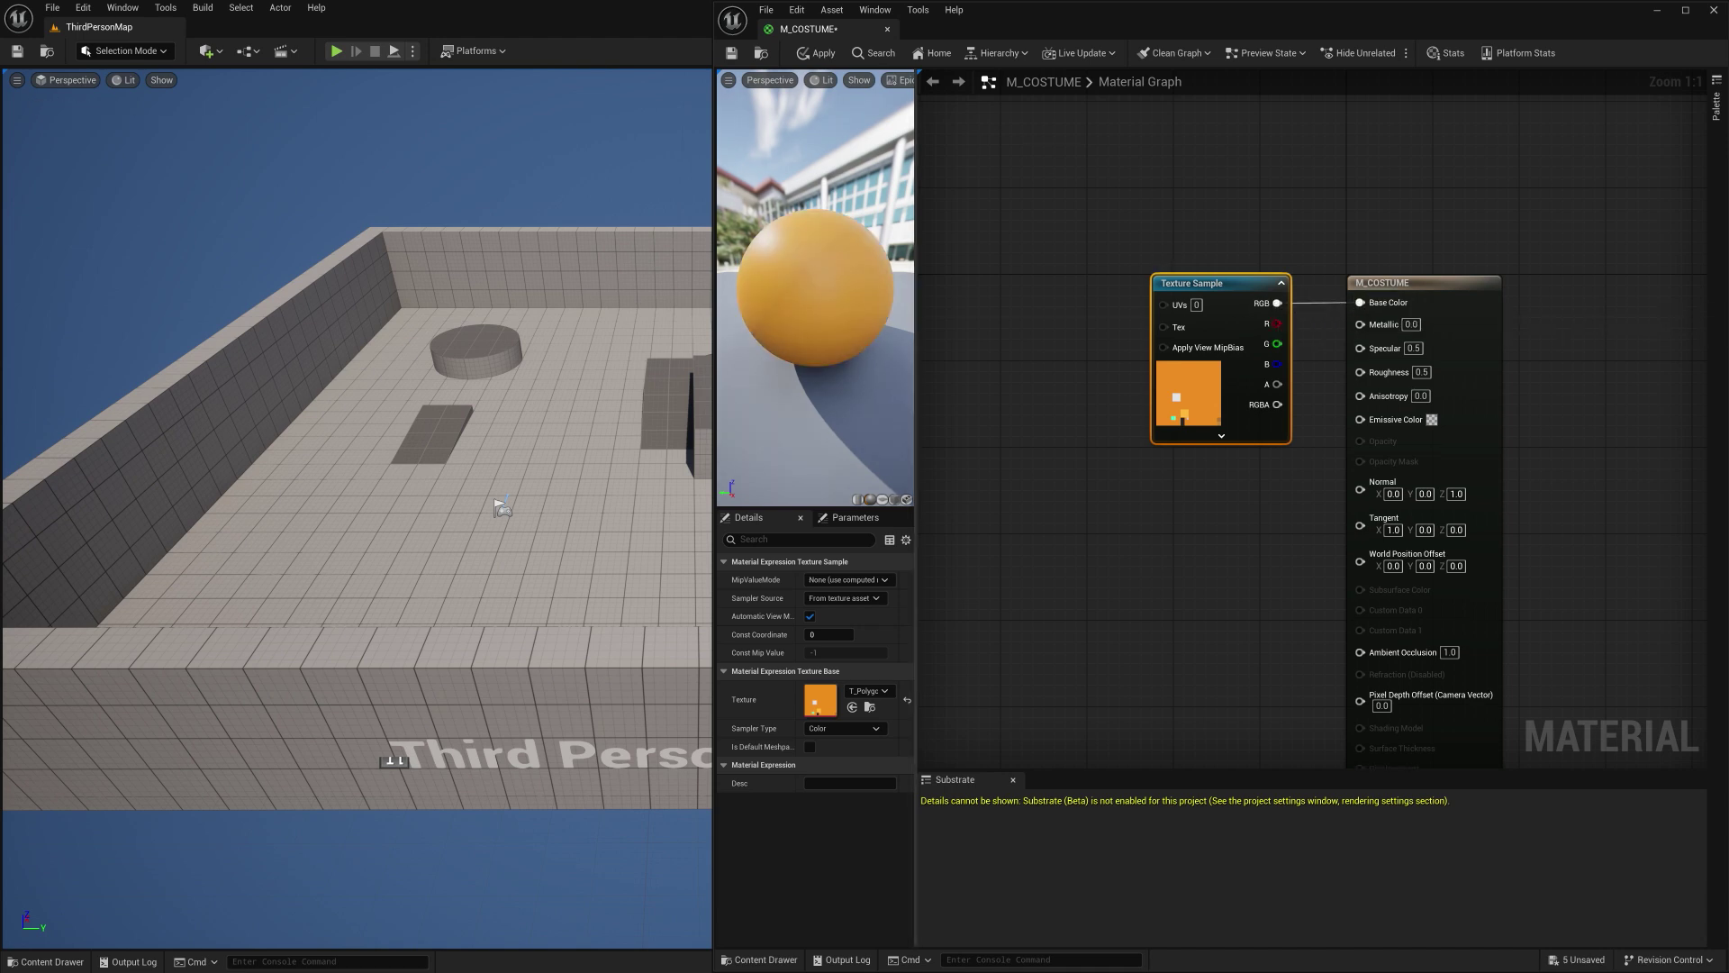
Step: Apply and save the M_COSTUME material changes and close the material editor
{"action": "left_click", "coordinate": [815, 53]}
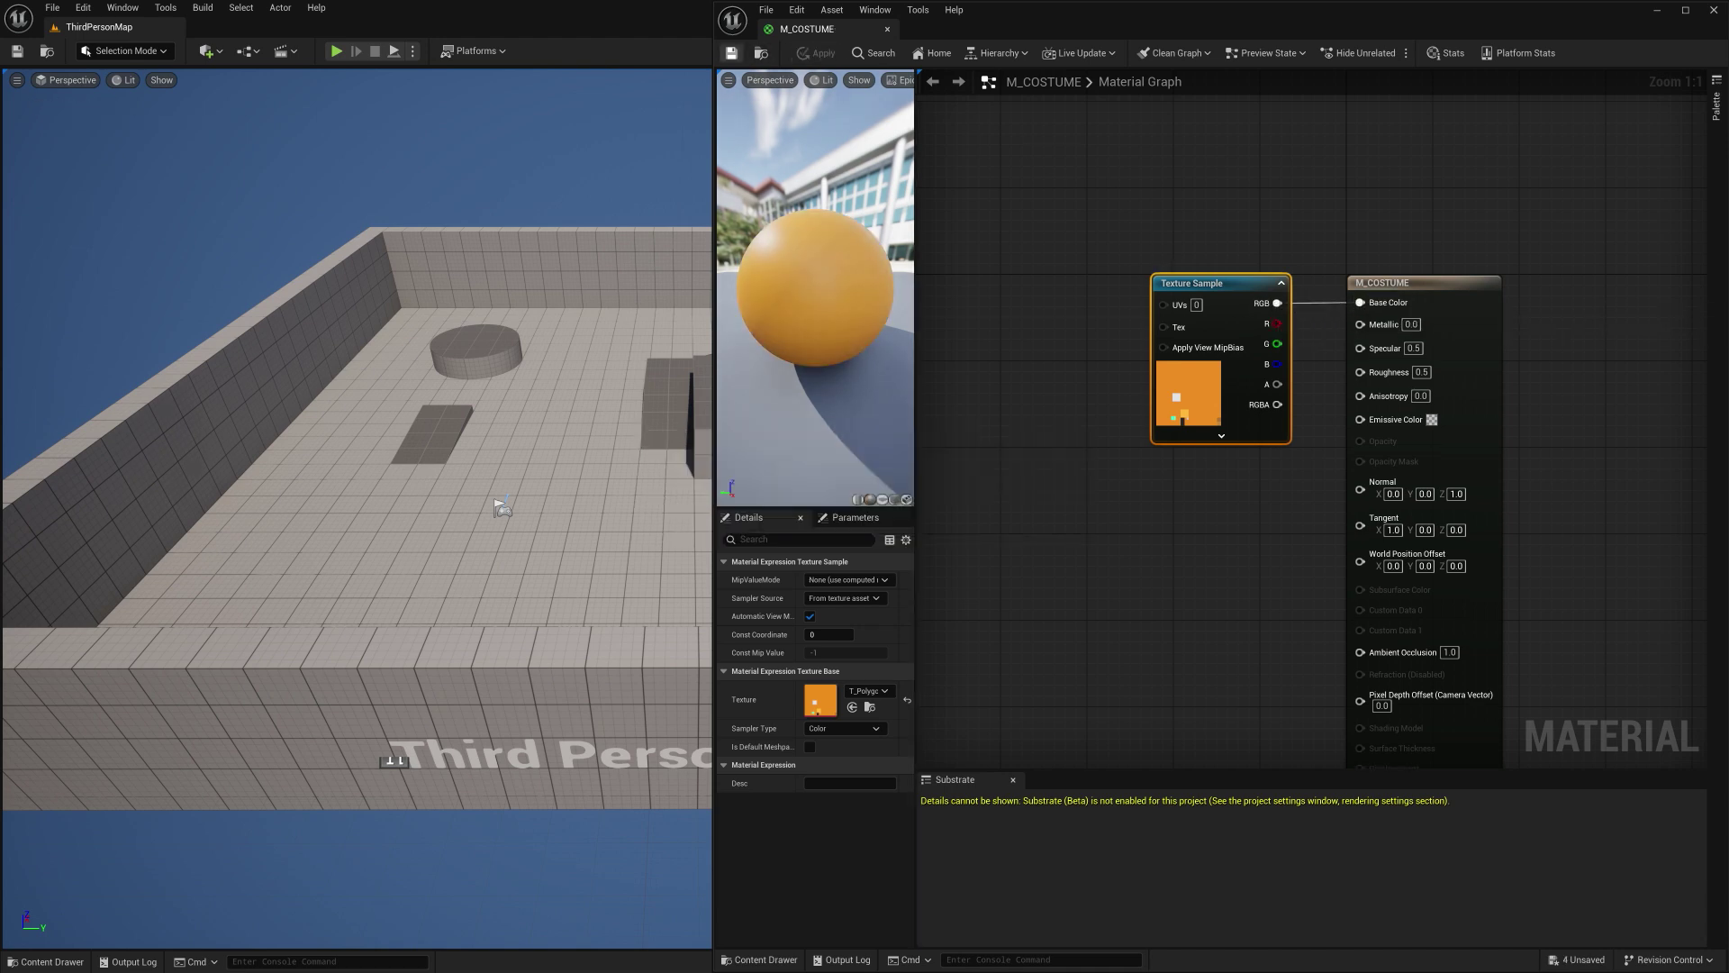
{"action": "left_click", "coordinate": [732, 52]}
{"action": "left_click", "coordinate": [1714, 10]}
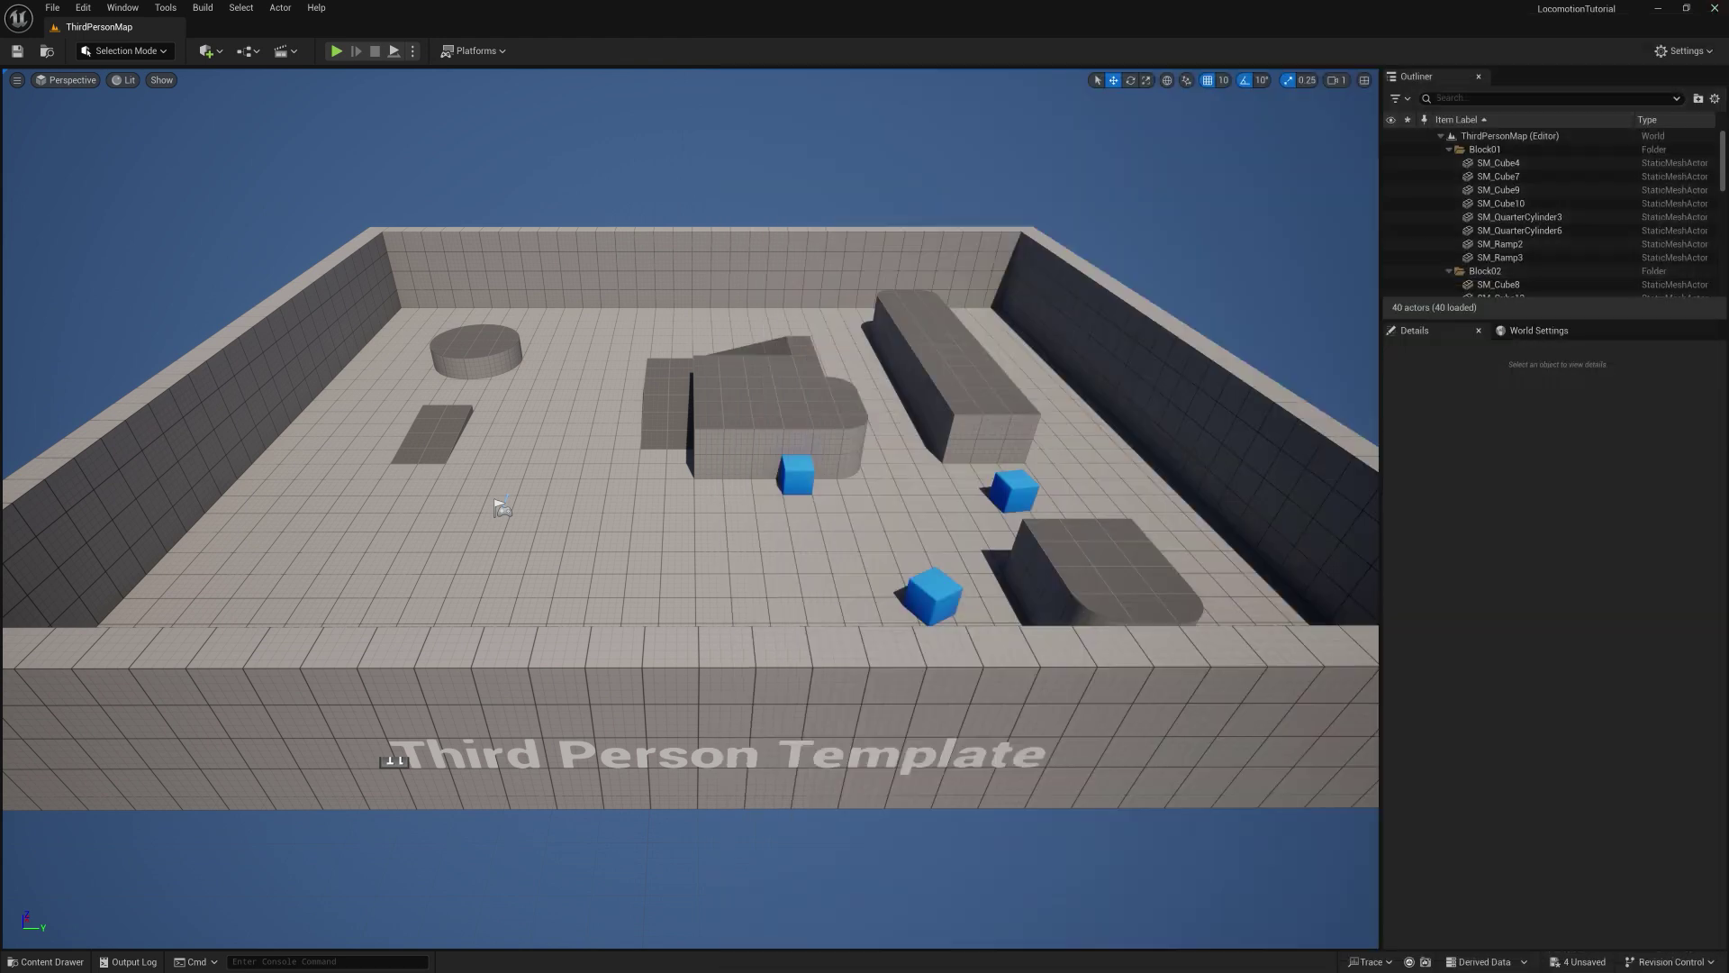
Step: Create a folder named Animations directly inside the Content folder
{"action": "left_click", "coordinate": [45, 961]}
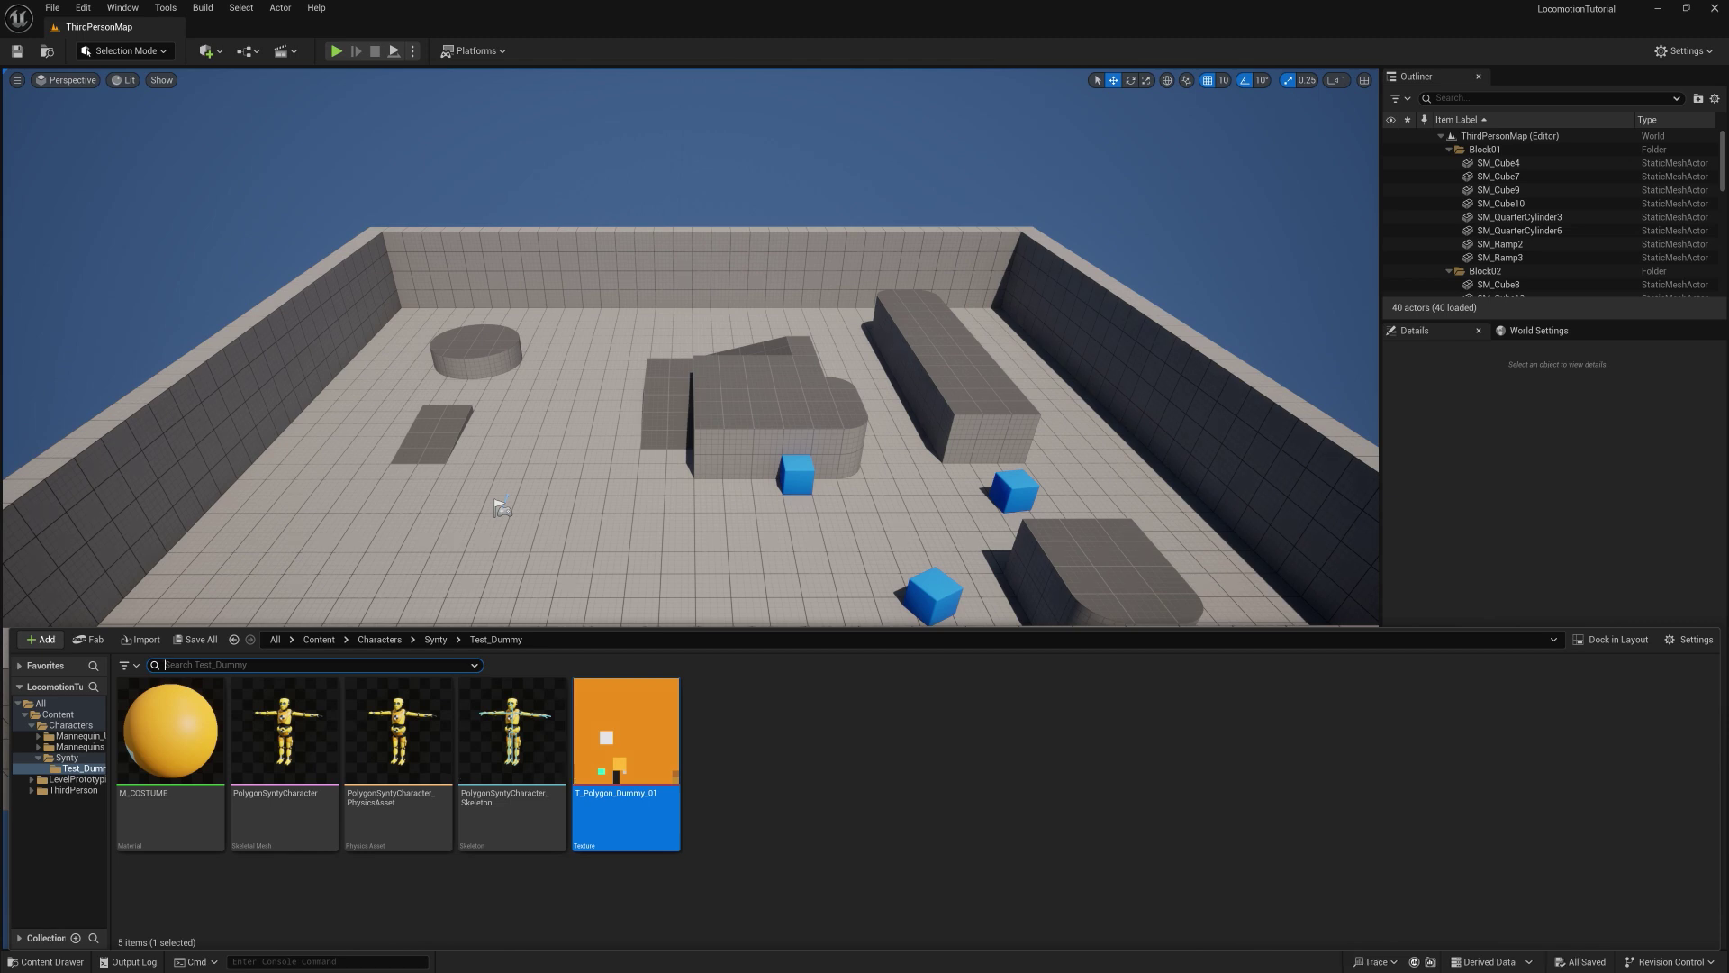
{"action": "left_click", "coordinate": [59, 714]}
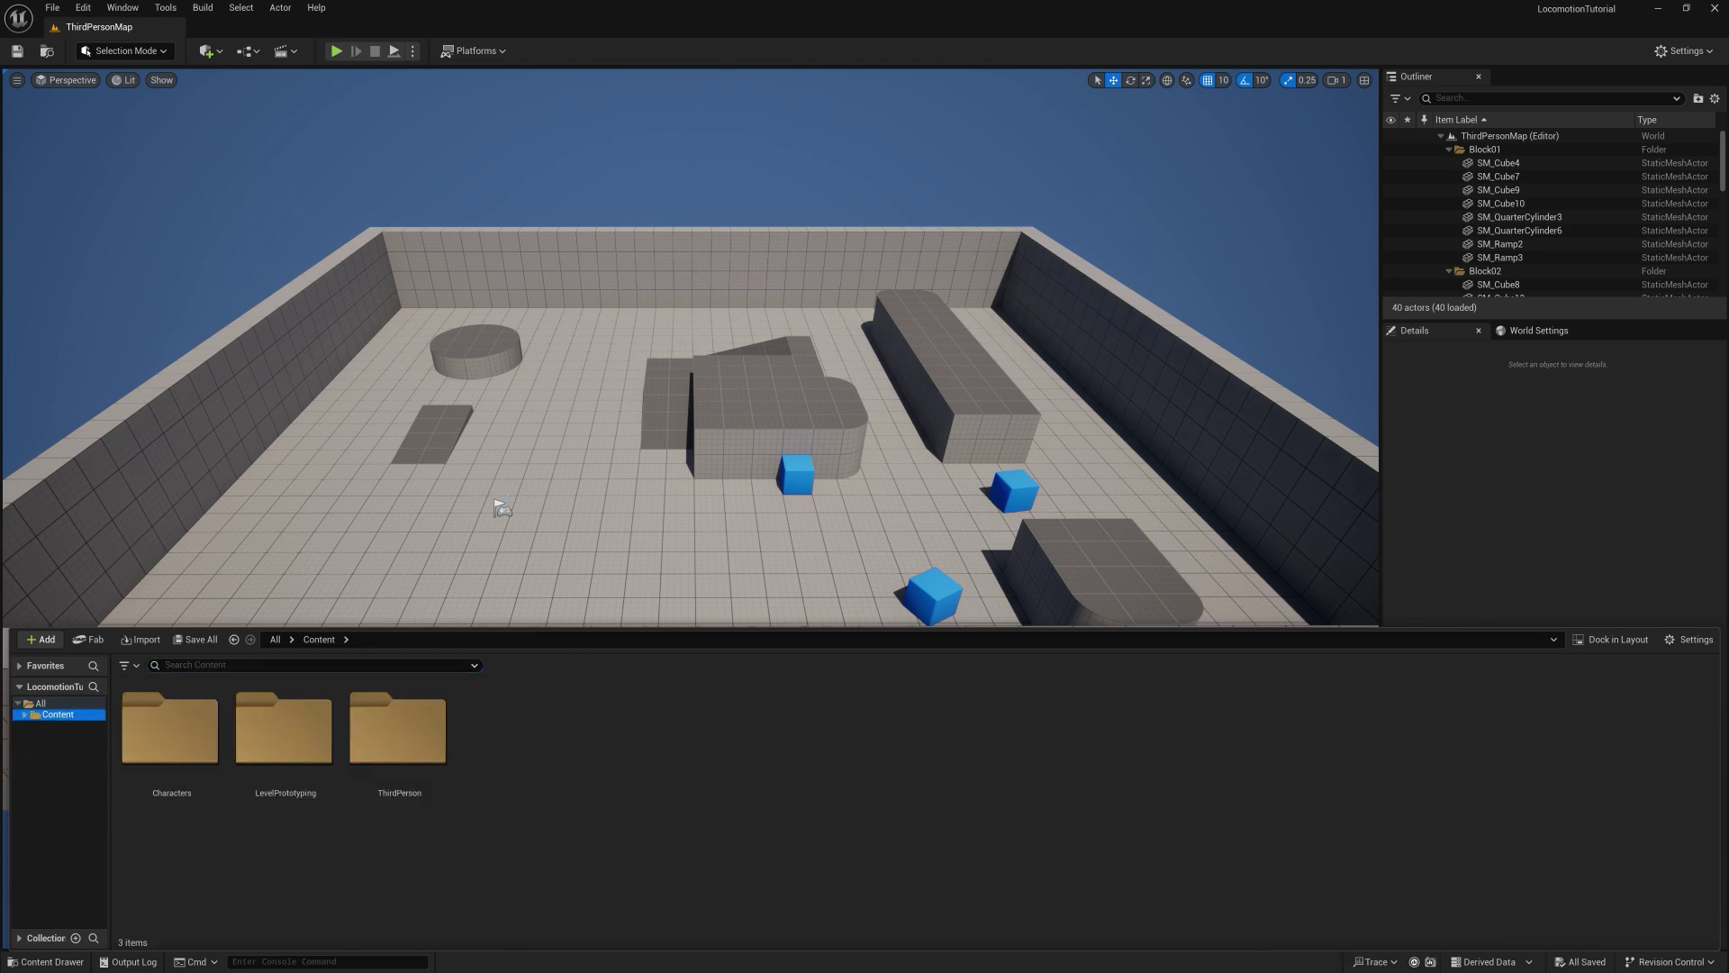
{"action": "right_click", "coordinate": [520, 741]}
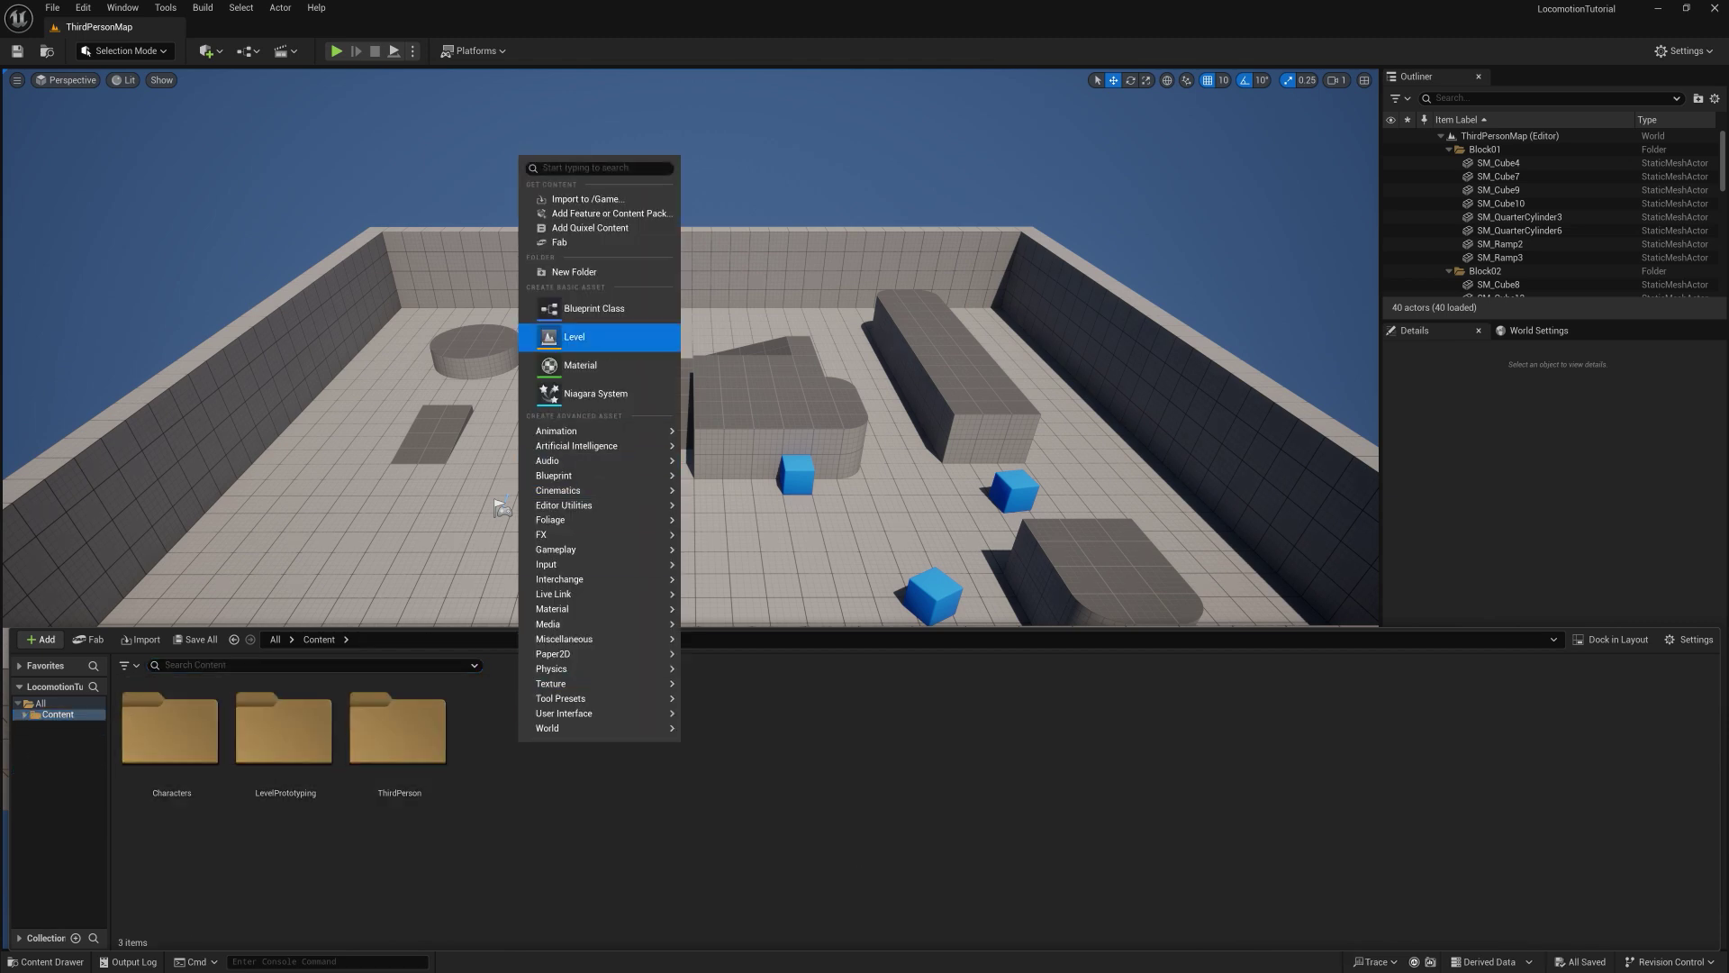
{"action": "left_click", "coordinate": [574, 272]}
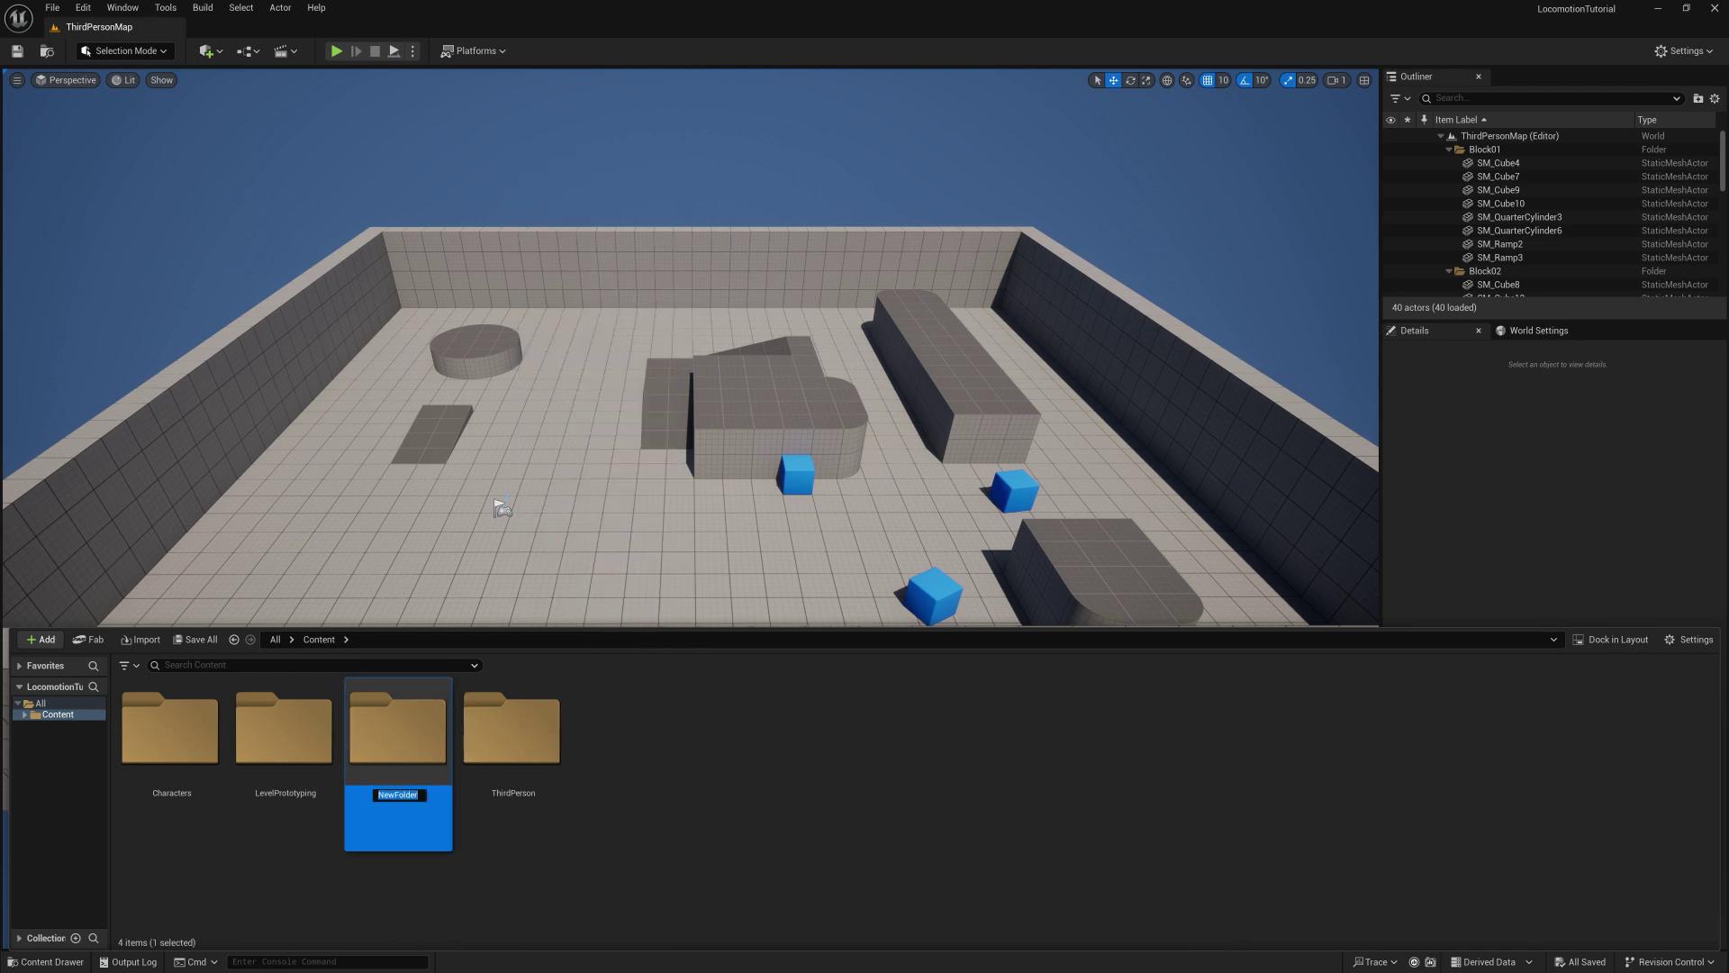
{"action": "type", "text": "Animations"}
{"action": "key", "text": "Return"}
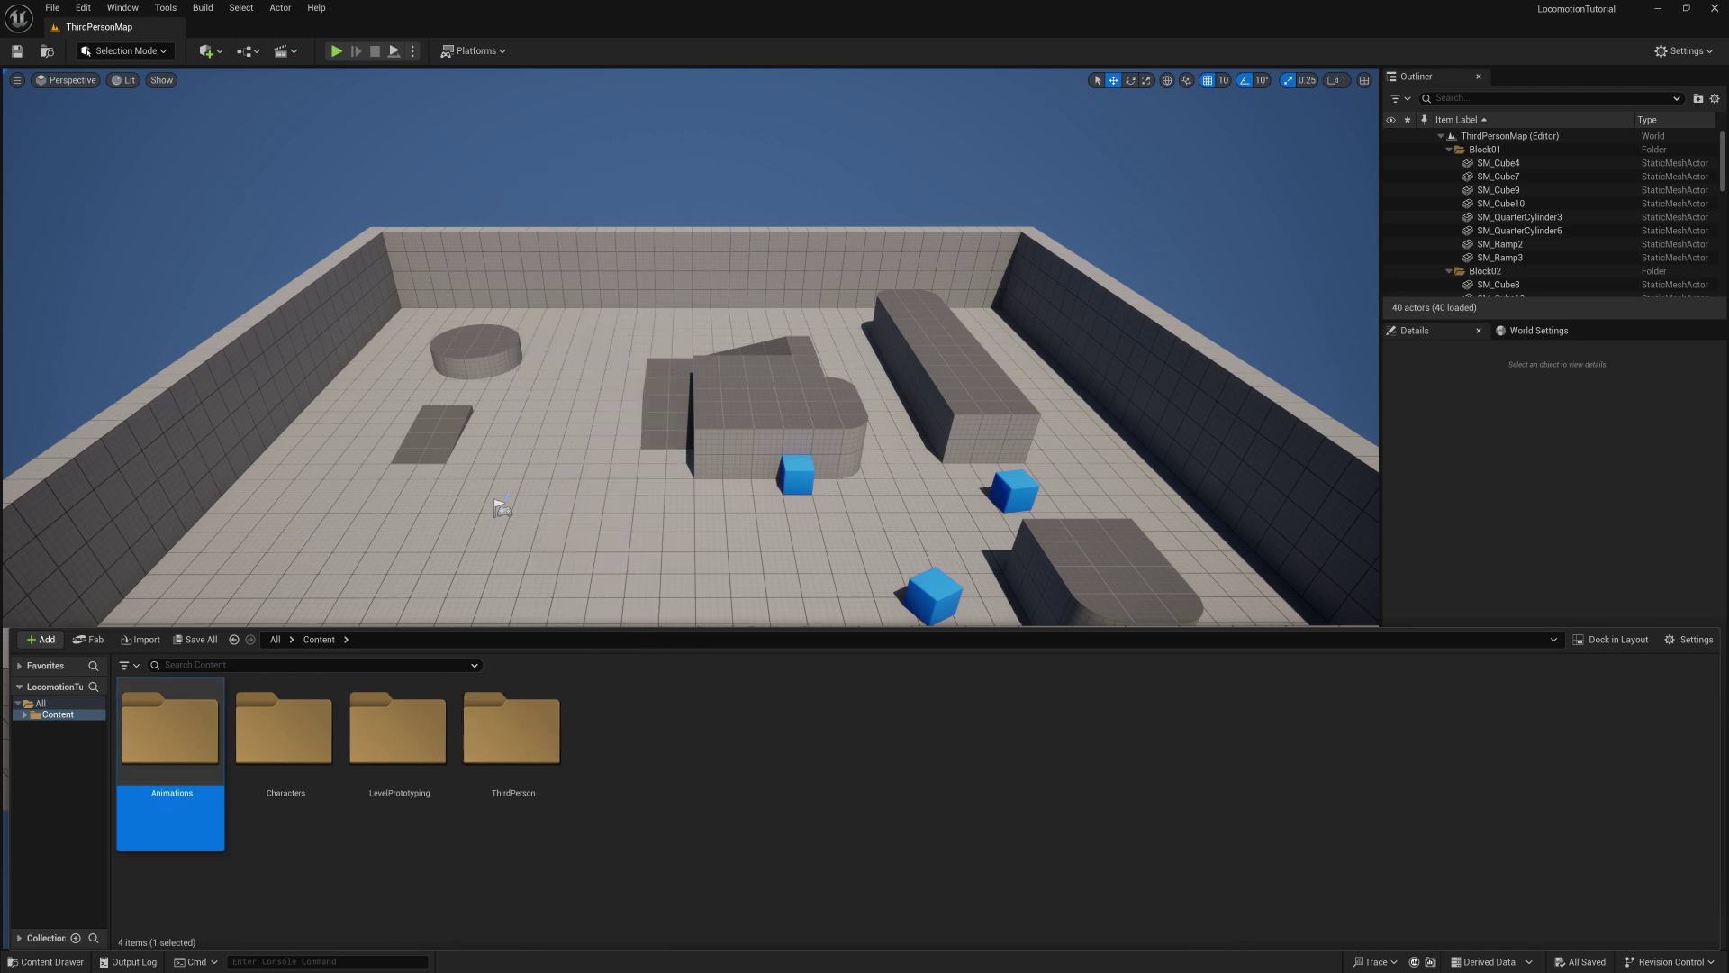
Step: Create a folder named Synty inside the Animations folder and open it
{"action": "double_click", "coordinate": [170, 729]}
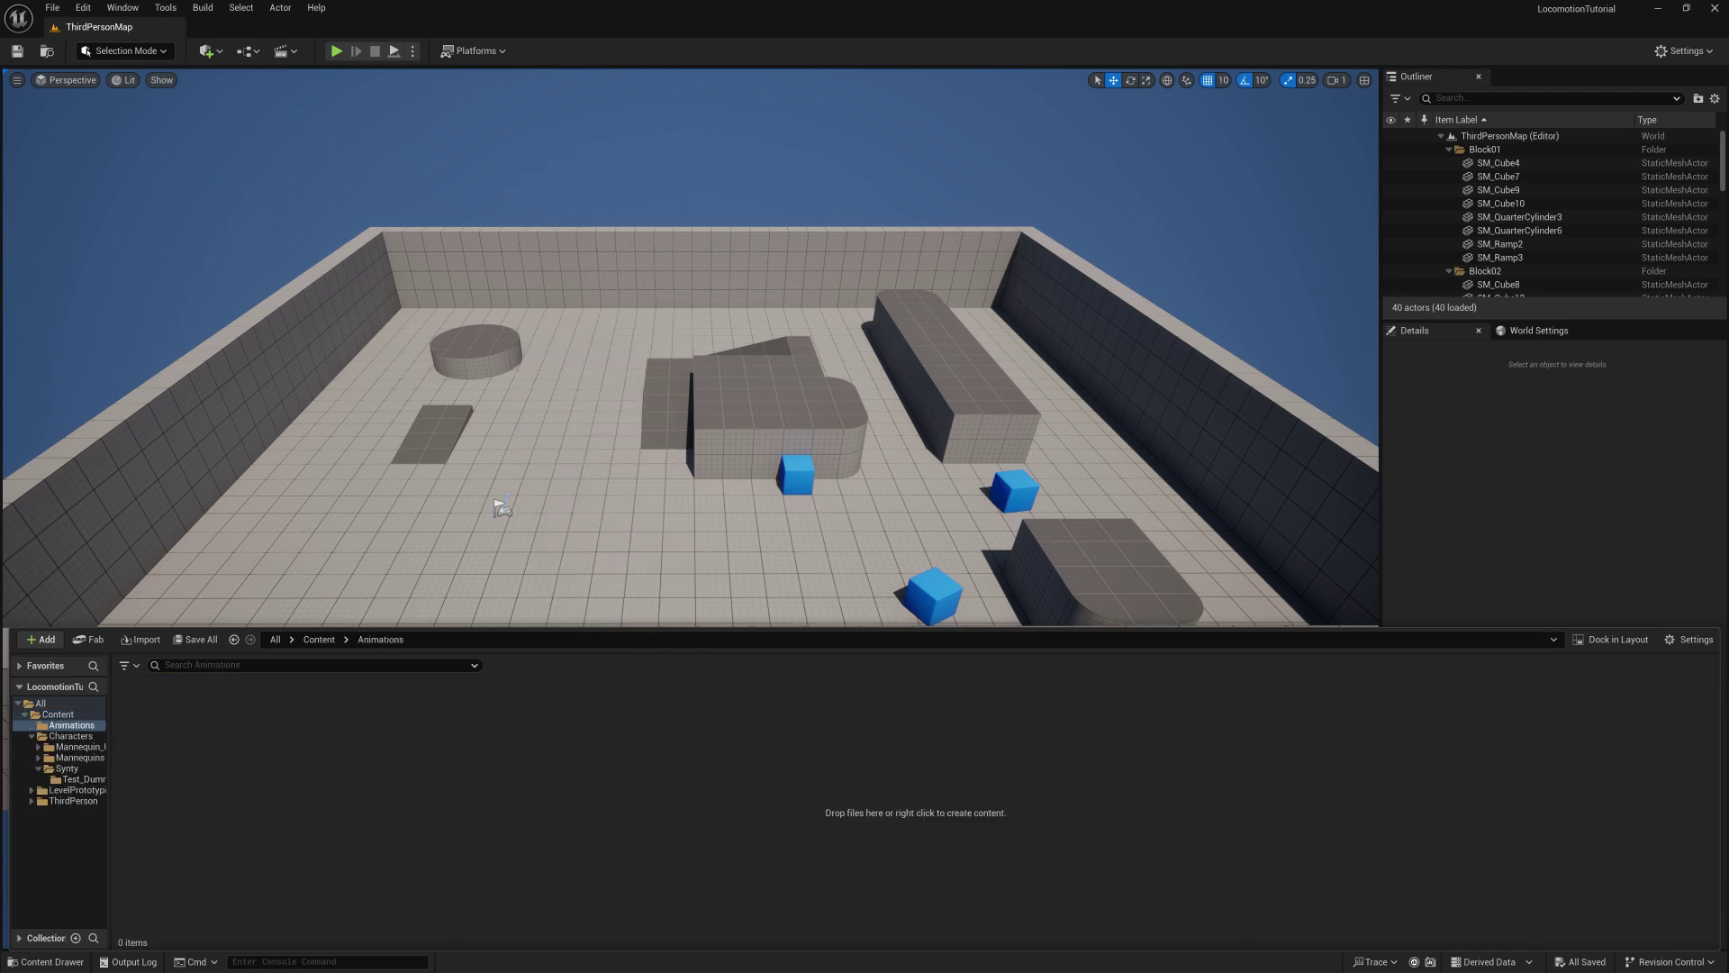
{"action": "right_click", "coordinate": [217, 726]}
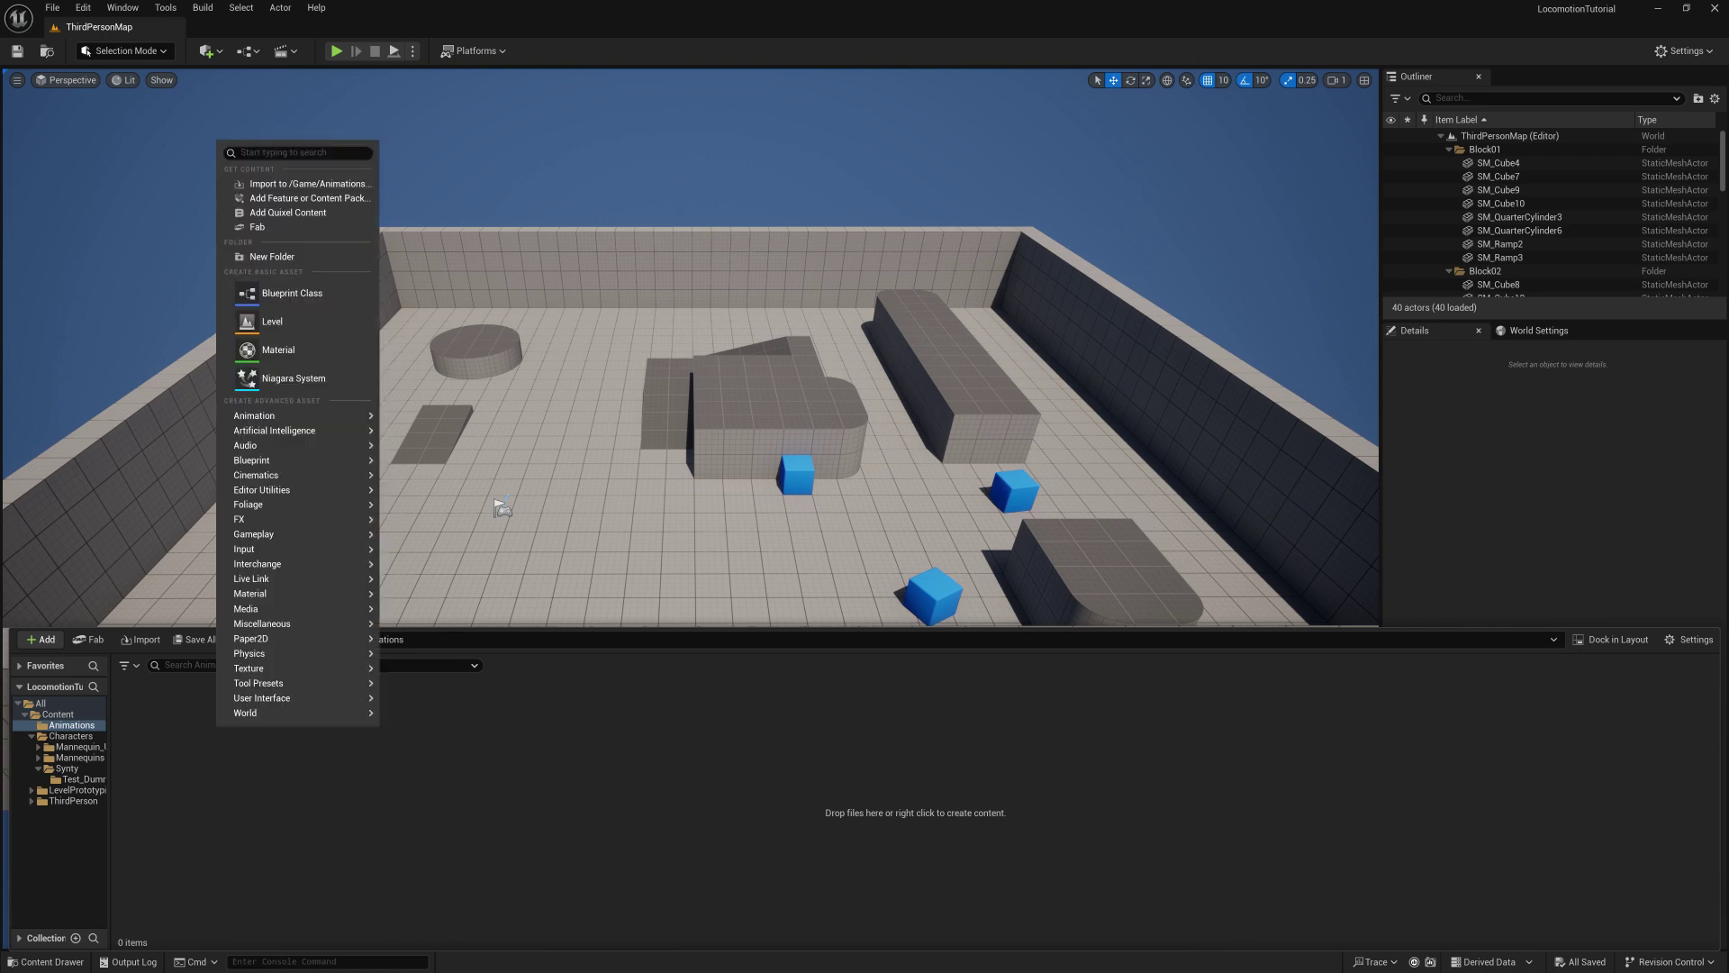
{"action": "left_click", "coordinate": [272, 256]}
{"action": "type", "text": "Synty"}
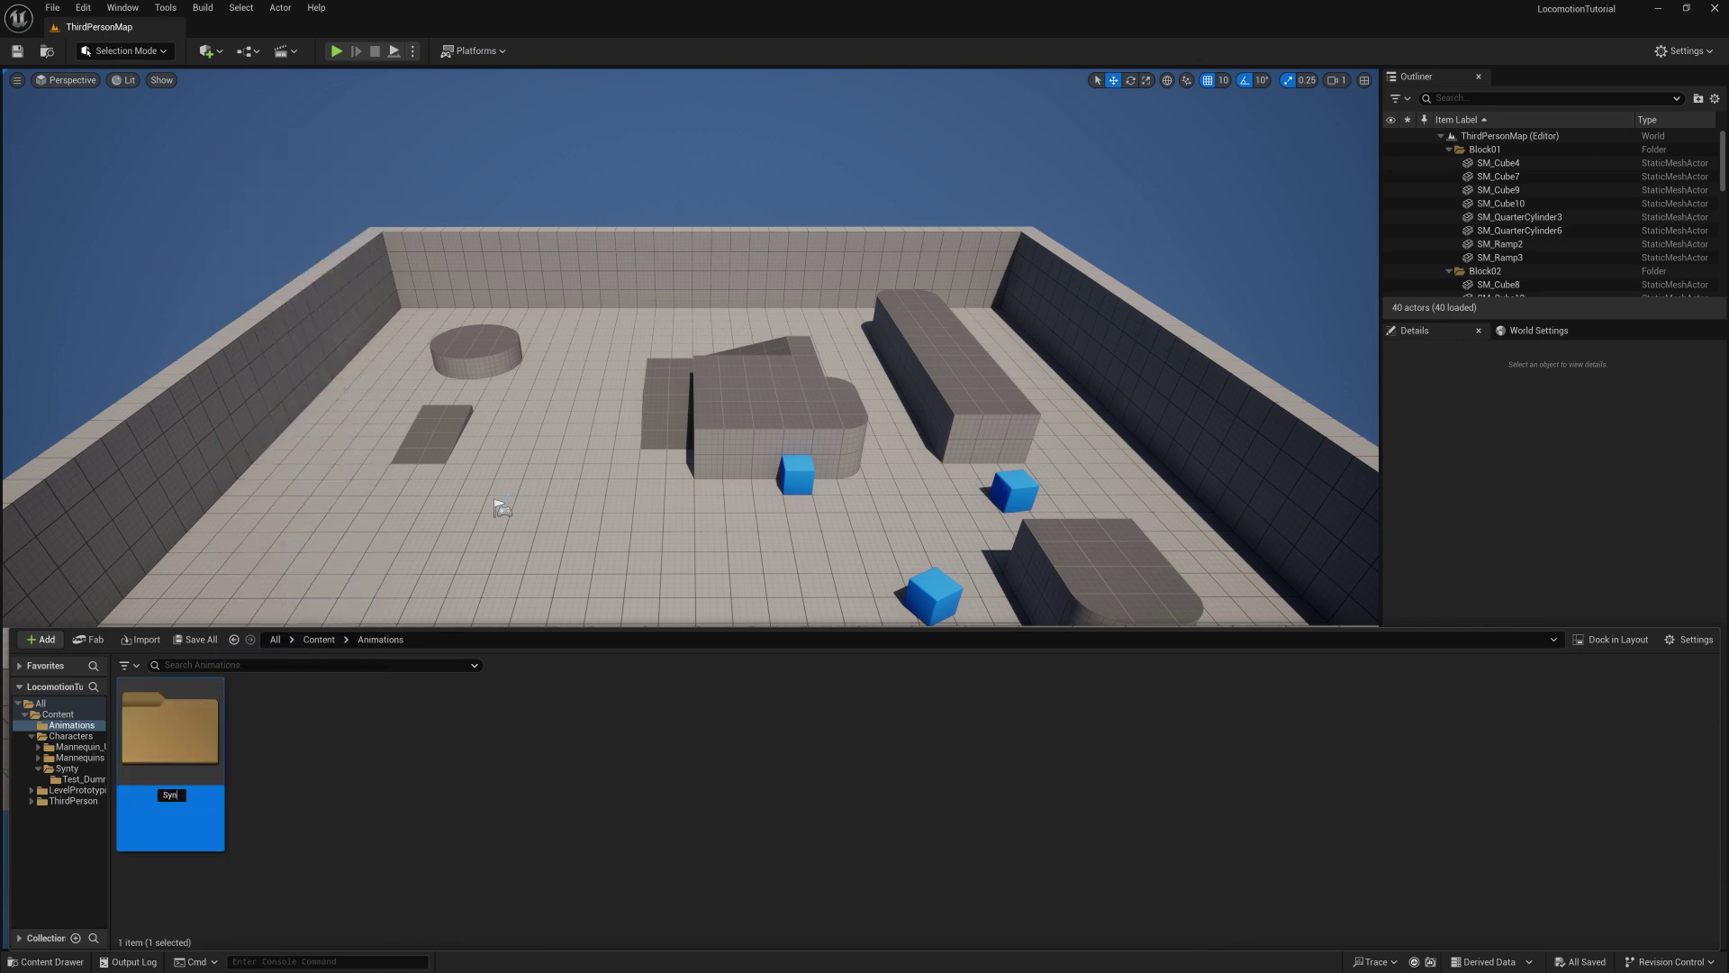
{"action": "key", "text": "Return"}
{"action": "double_click", "coordinate": [187, 737]}
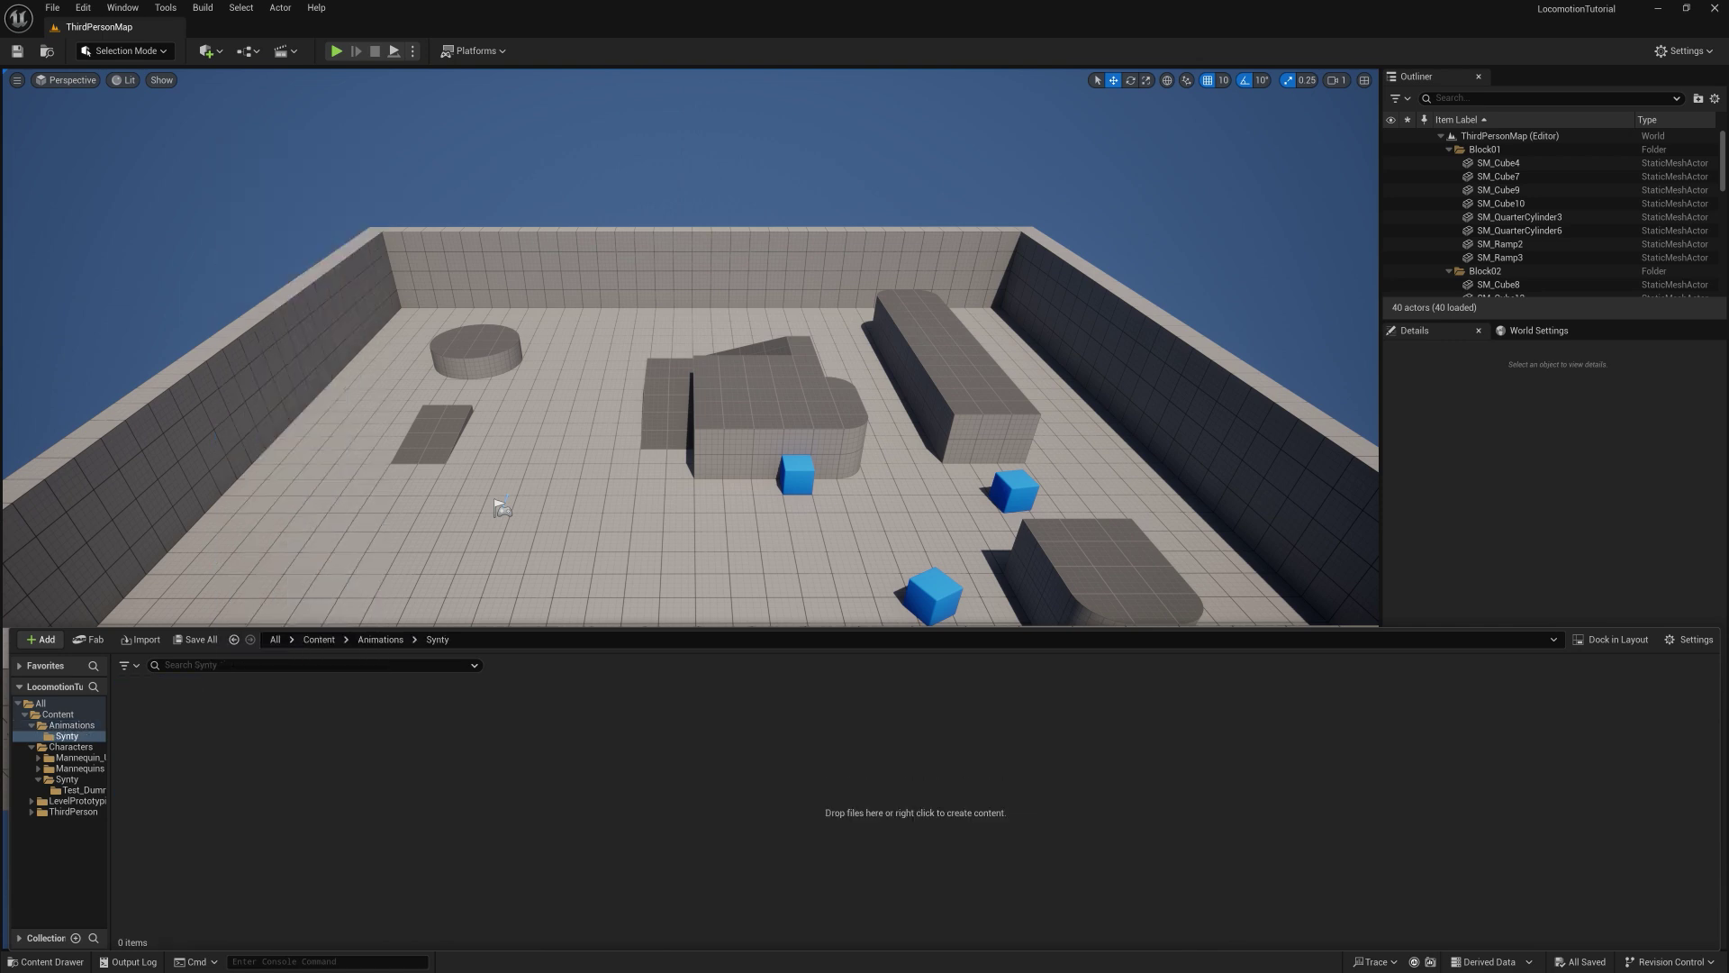
Step: Switch to File Explorer and select the Masculine folder inside Animations > Polygon of the Human Locomotion source files
{"action": "key", "text": "super"}
{"action": "left_click", "coordinate": [261, 956]}
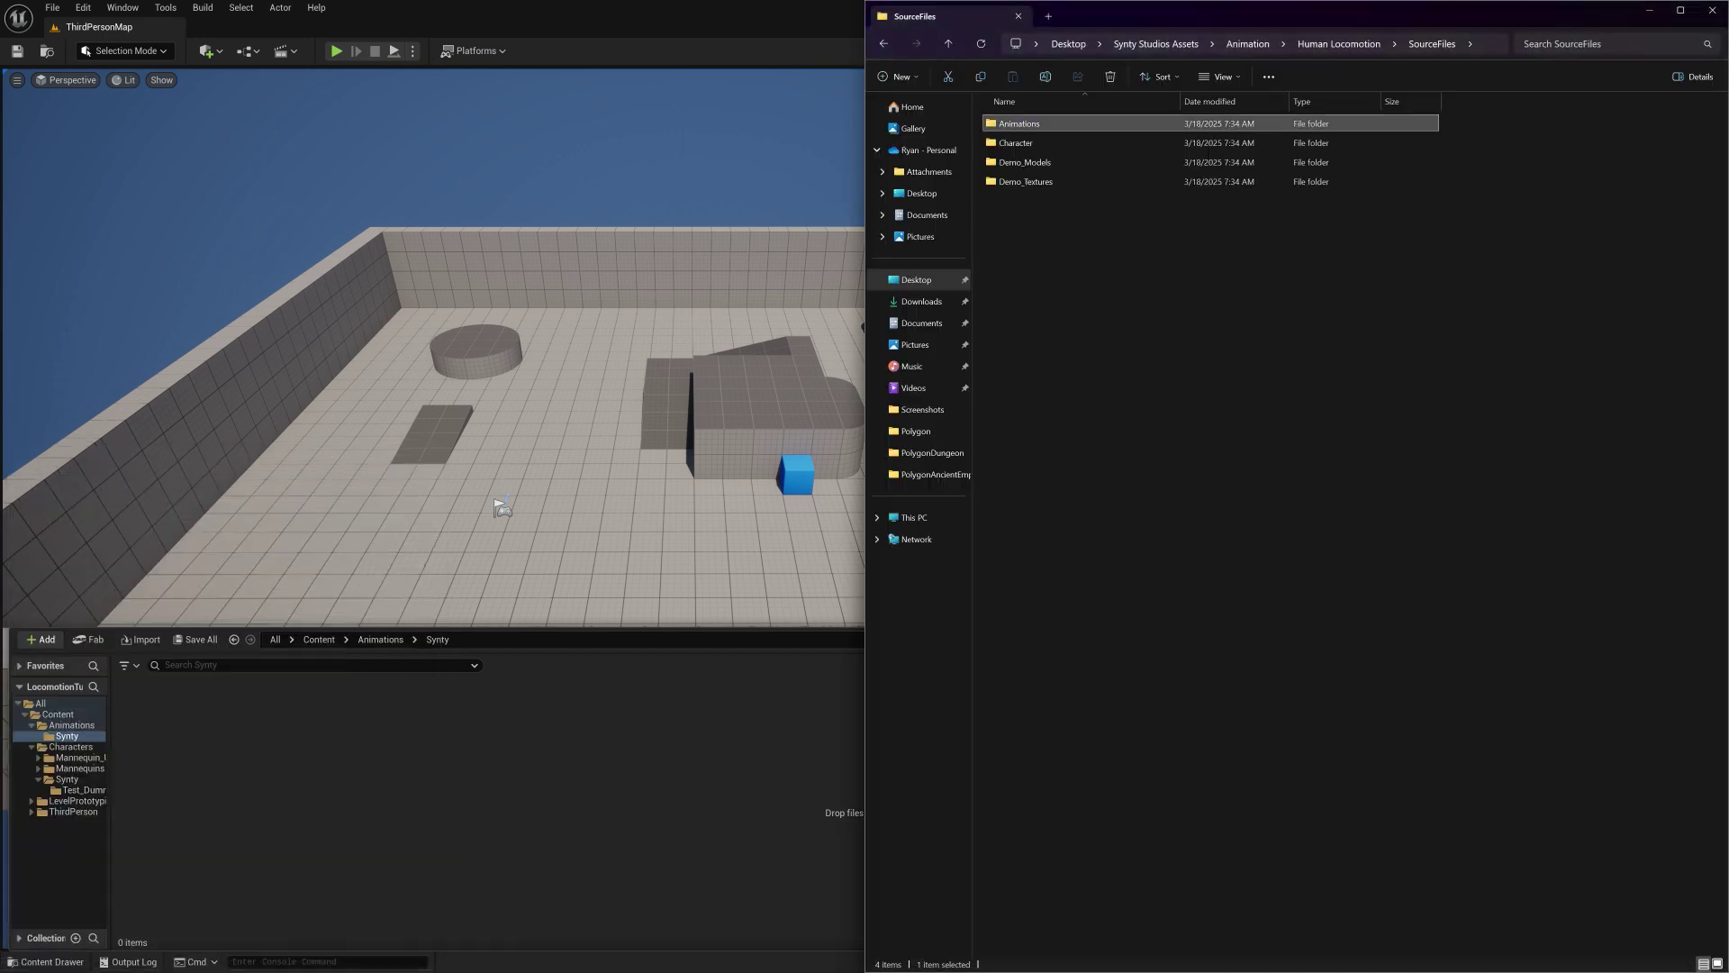
{"action": "double_click", "coordinate": [1019, 124]}
{"action": "double_click", "coordinate": [1019, 124]}
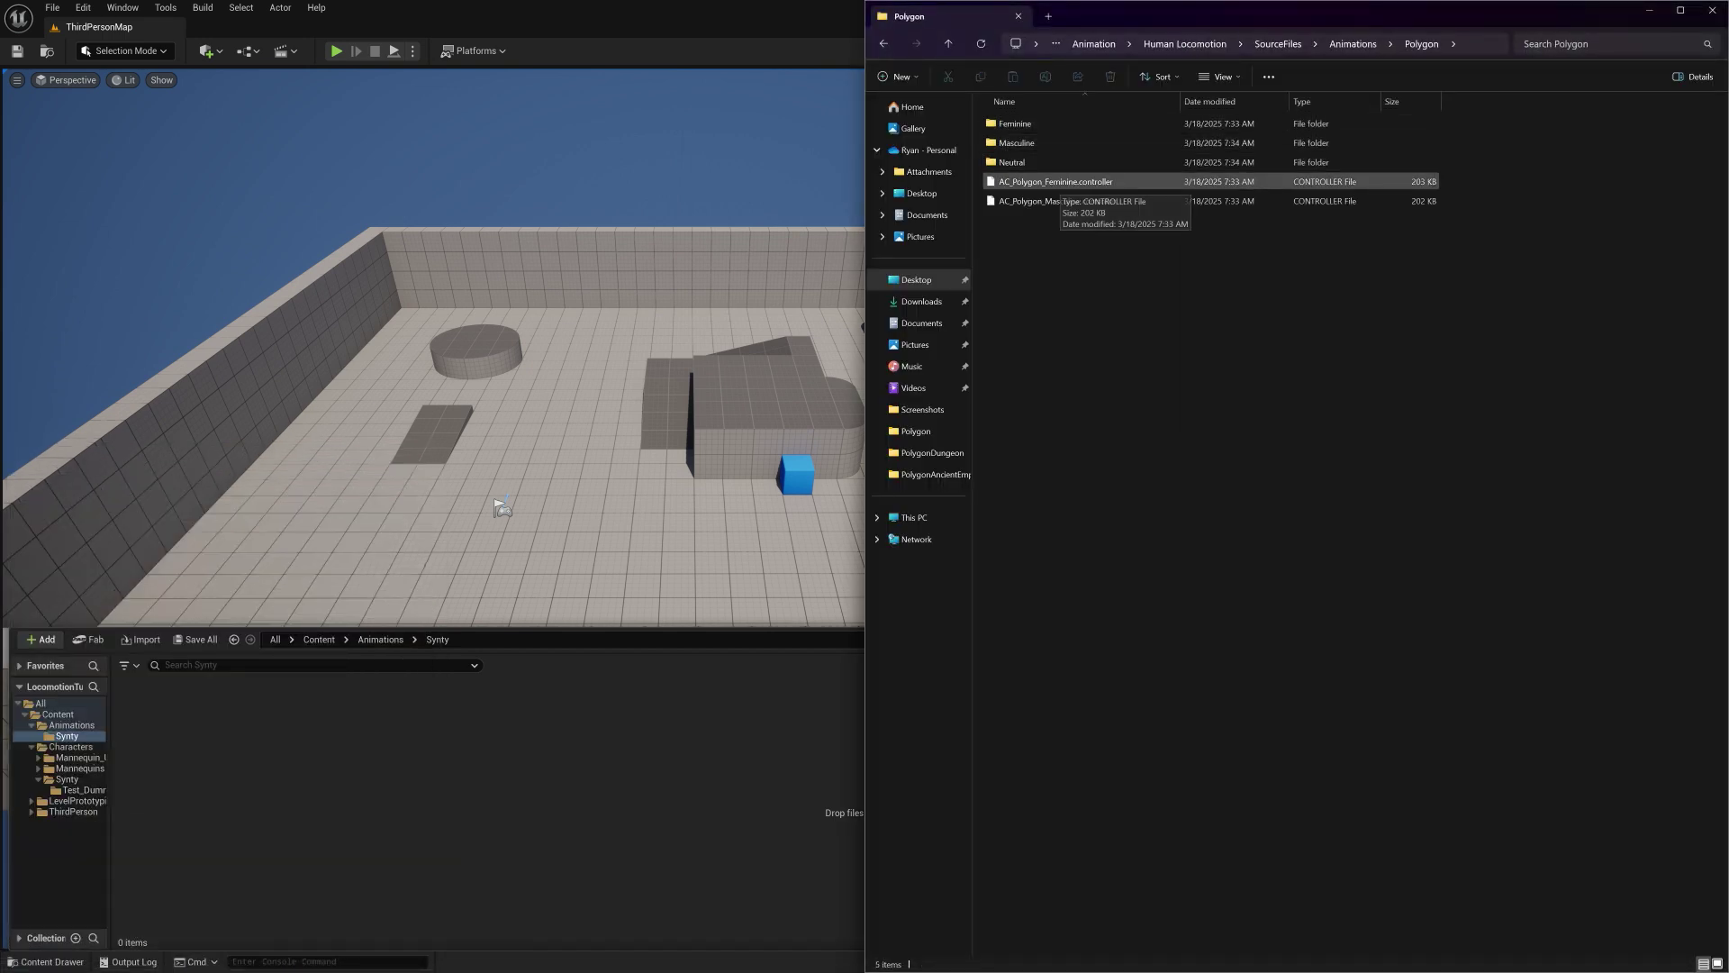
{"action": "key", "text": "Up"}
{"action": "key", "text": "Up"}
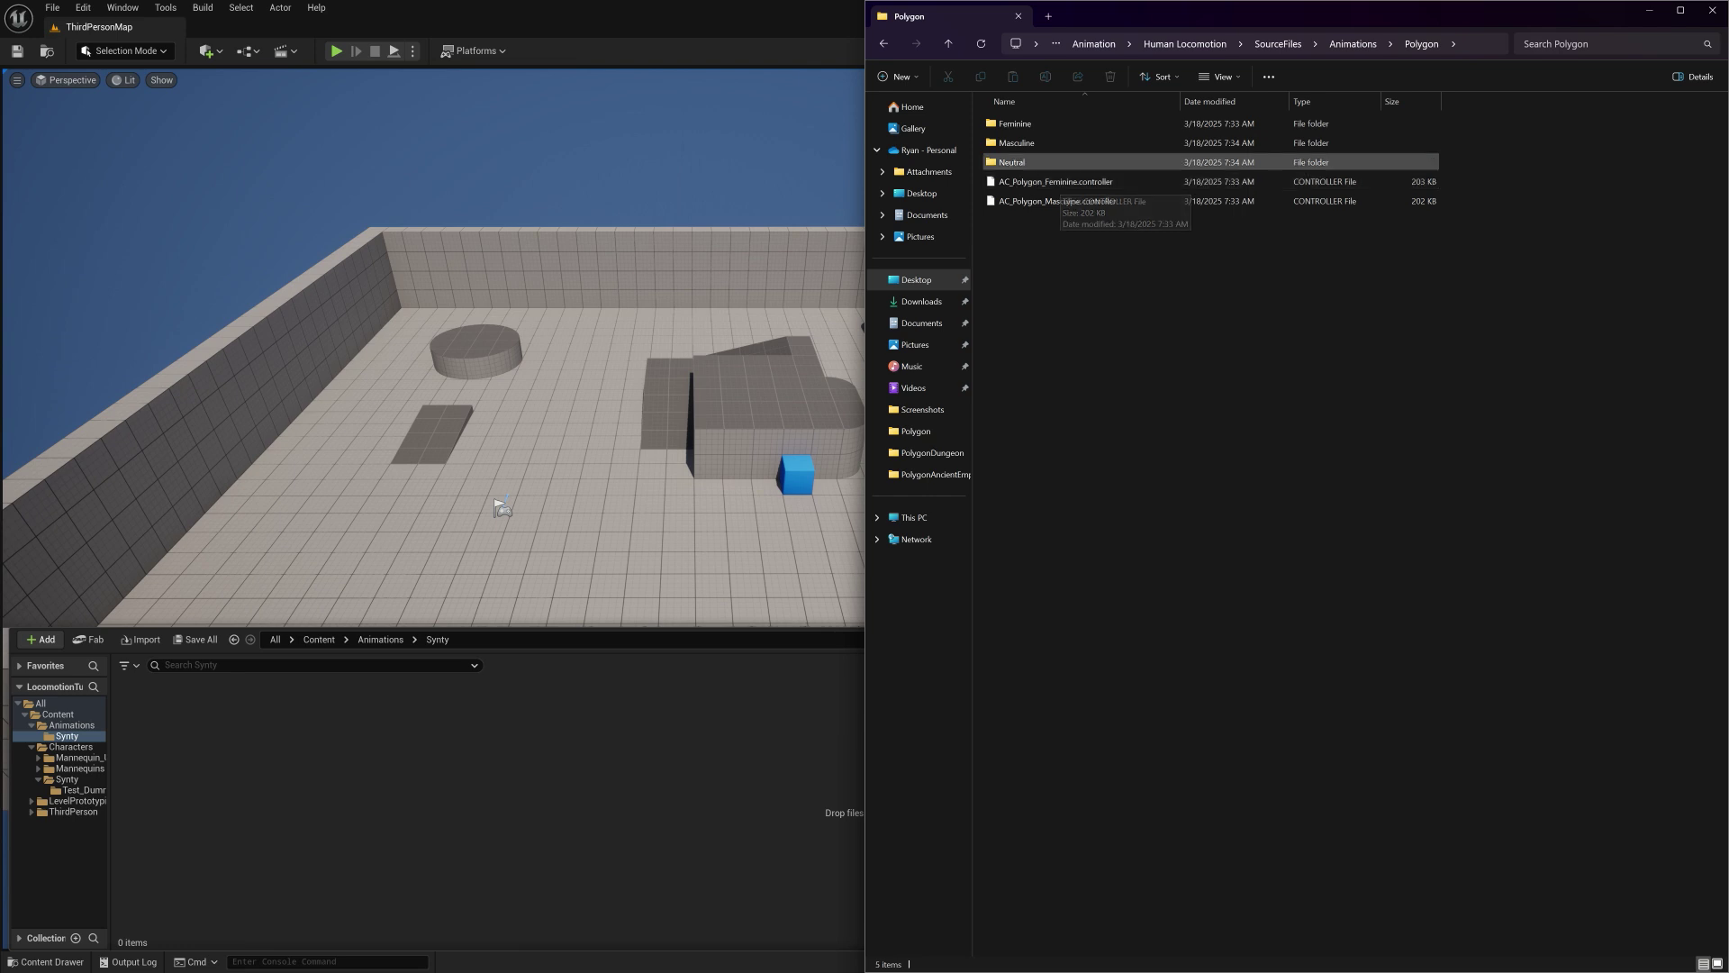
{"action": "left_click", "coordinate": [1016, 143]}
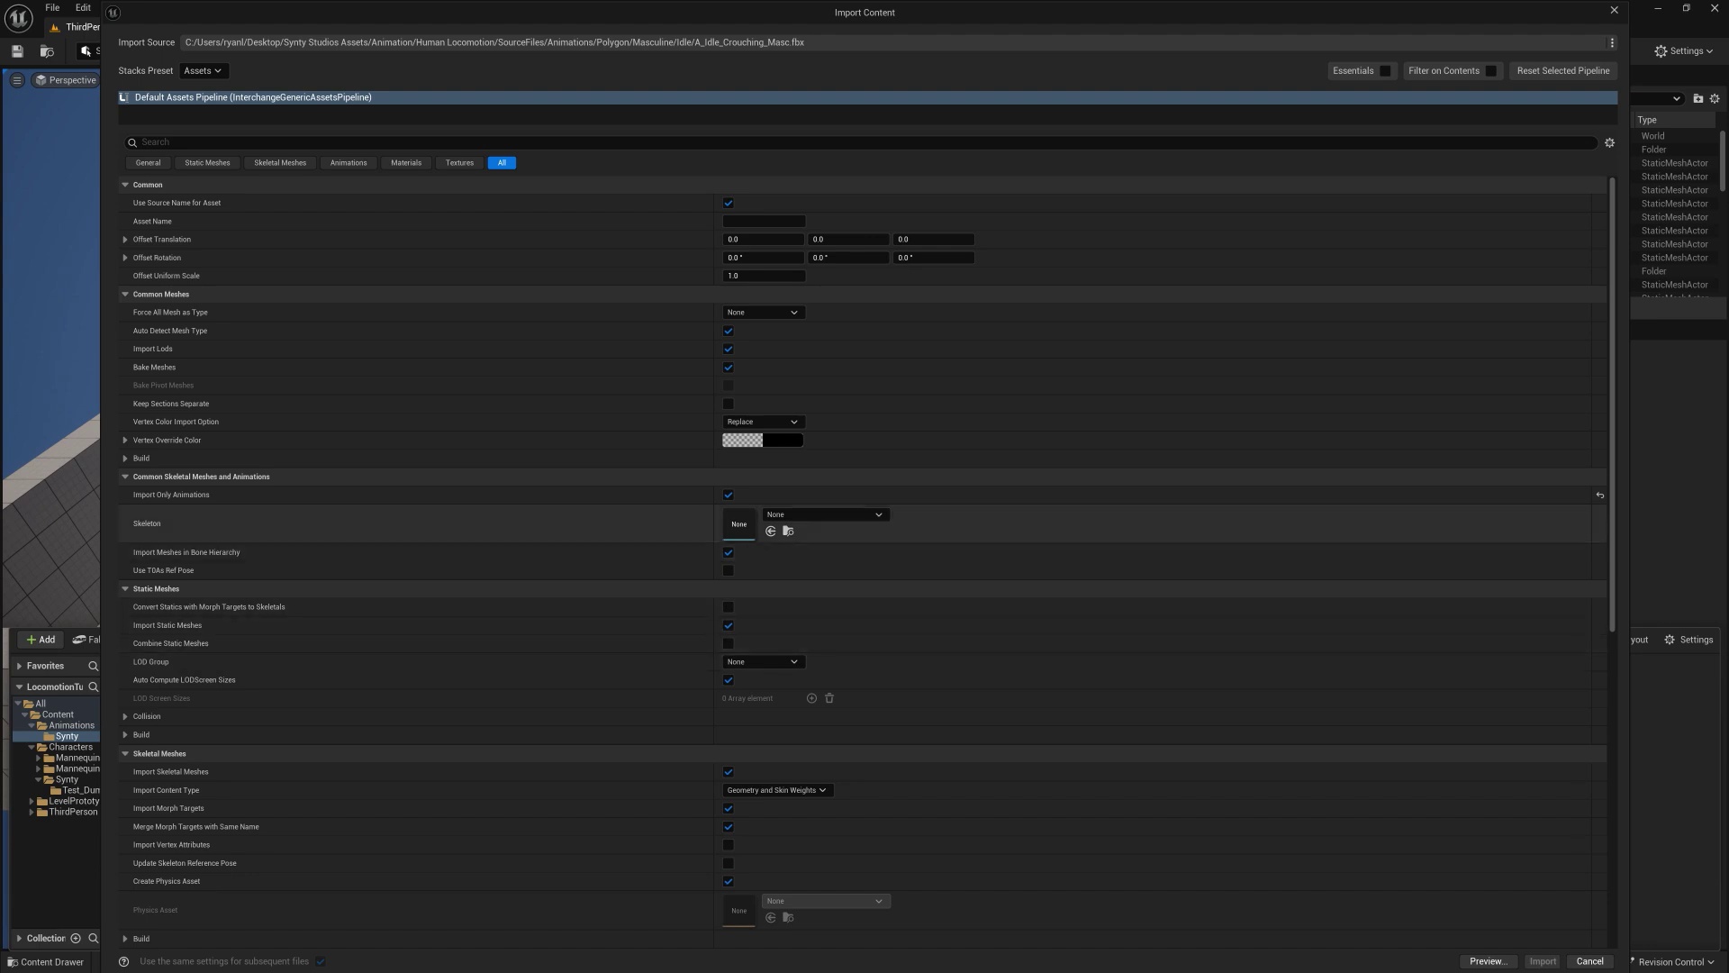
Step: Assign PolygonSyntyCharacter_Skeleton as the skeleton and import the Masculine animations
{"action": "left_click", "coordinate": [821, 514]}
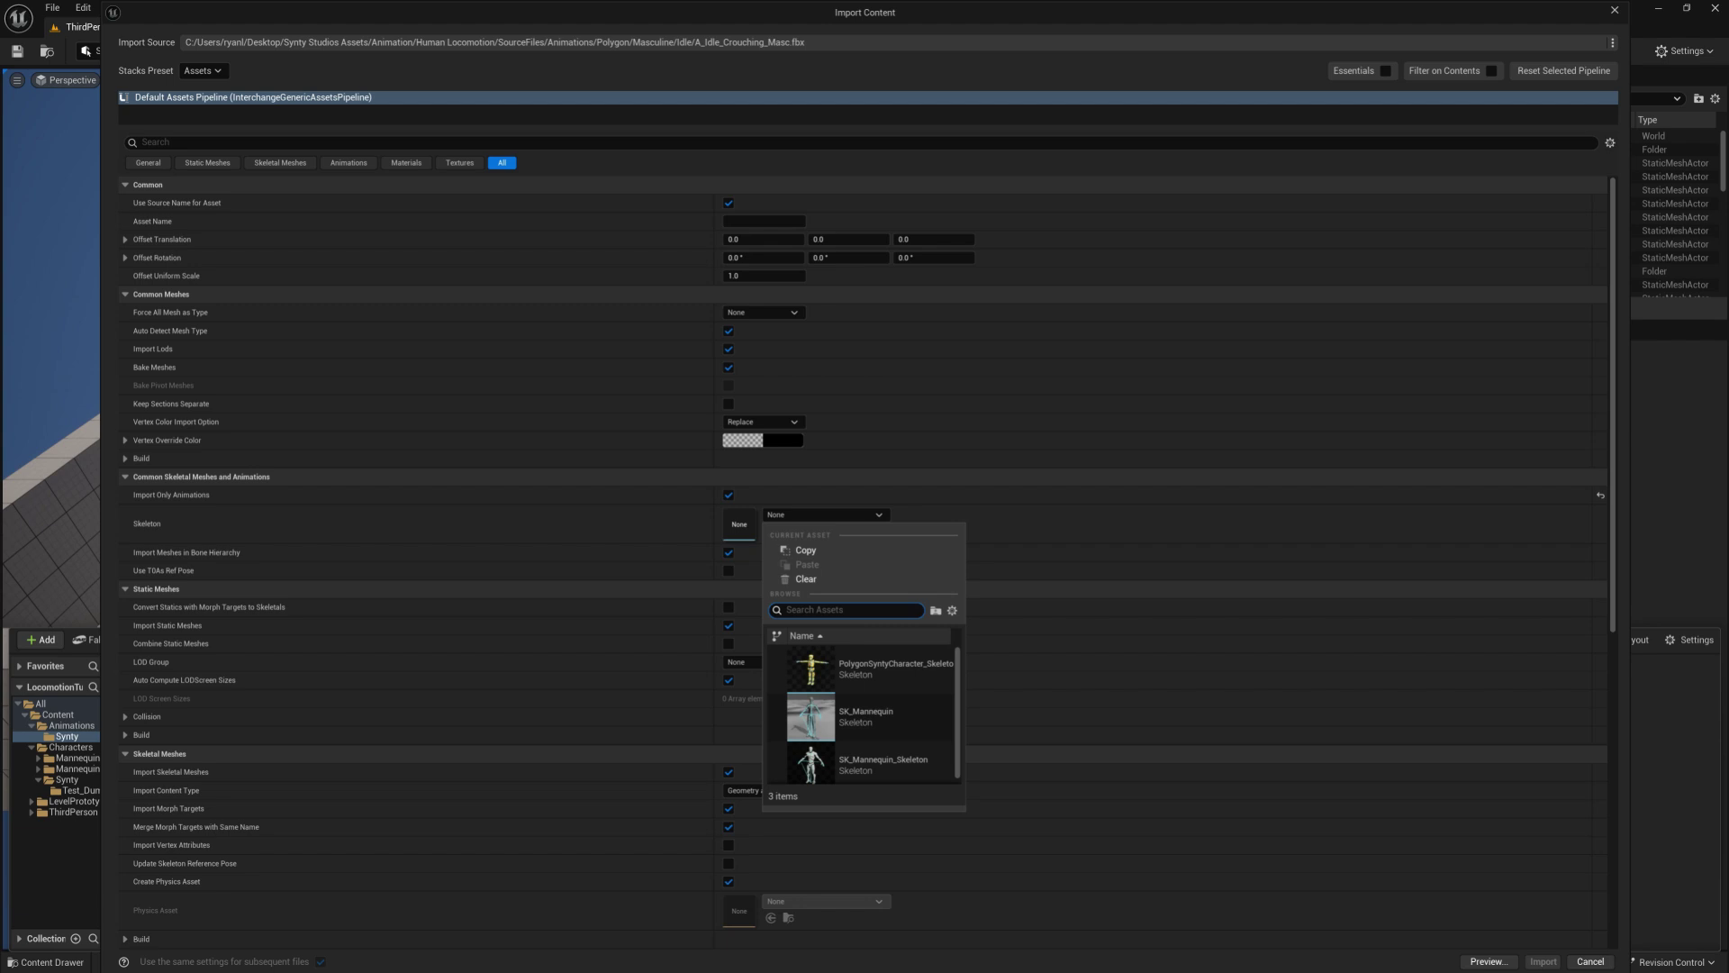
{"action": "left_click", "coordinate": [811, 671]}
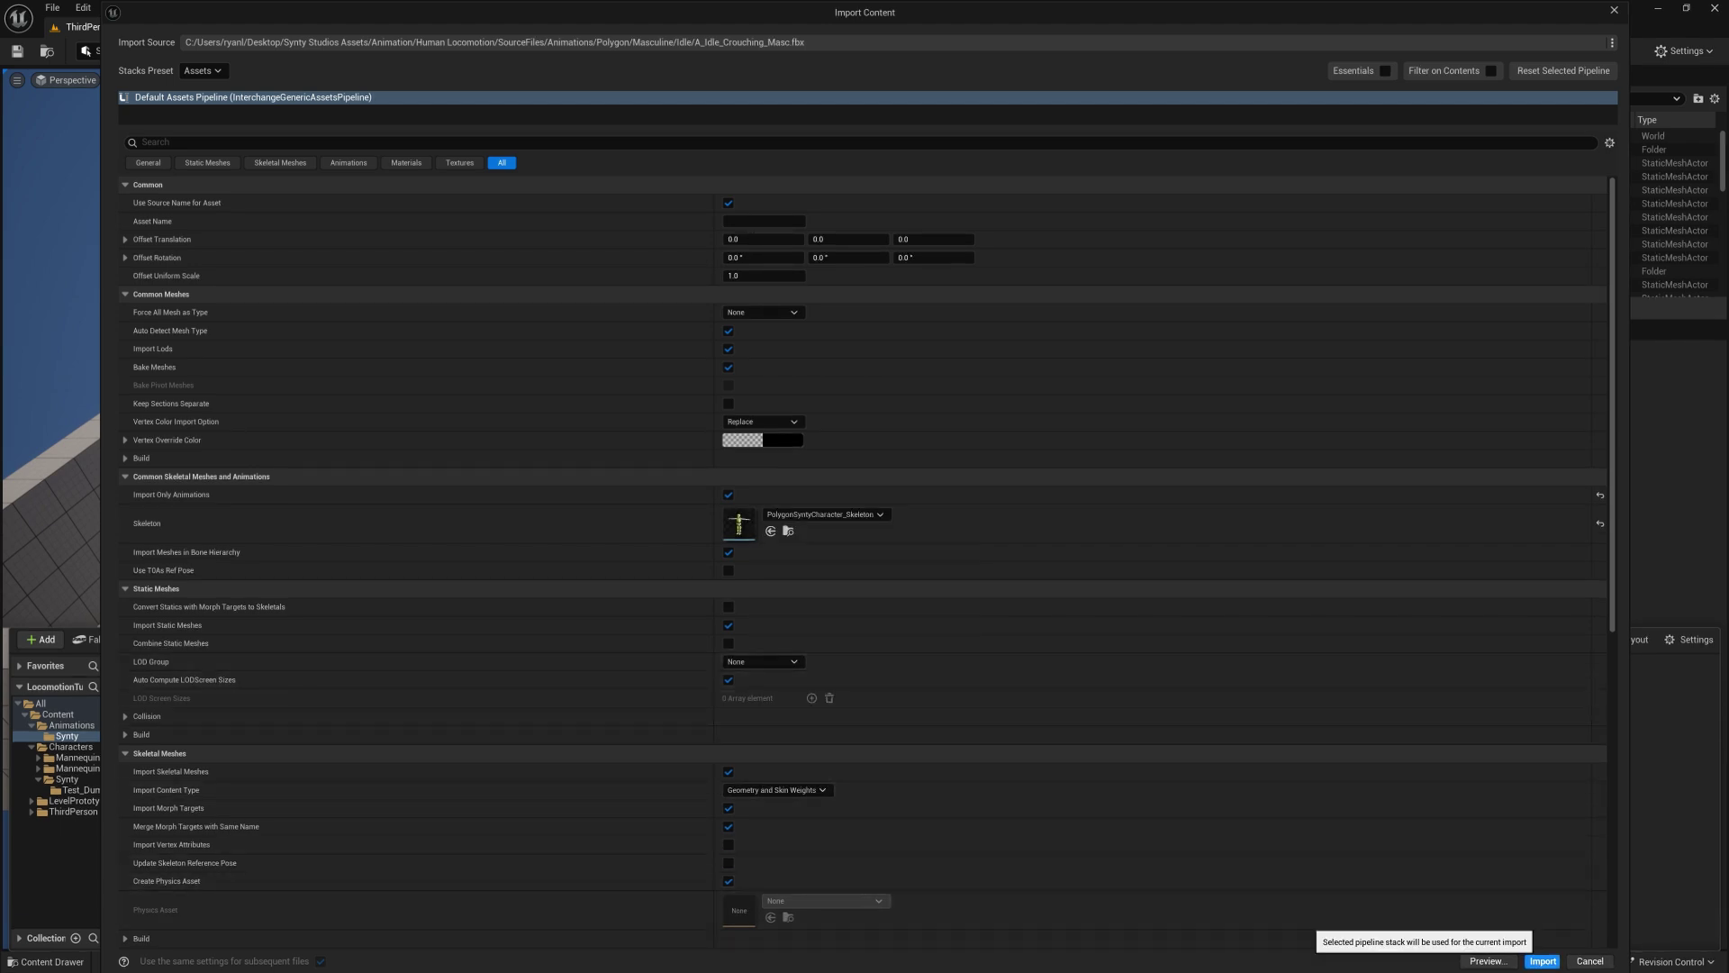
{"action": "left_click", "coordinate": [1541, 961]}
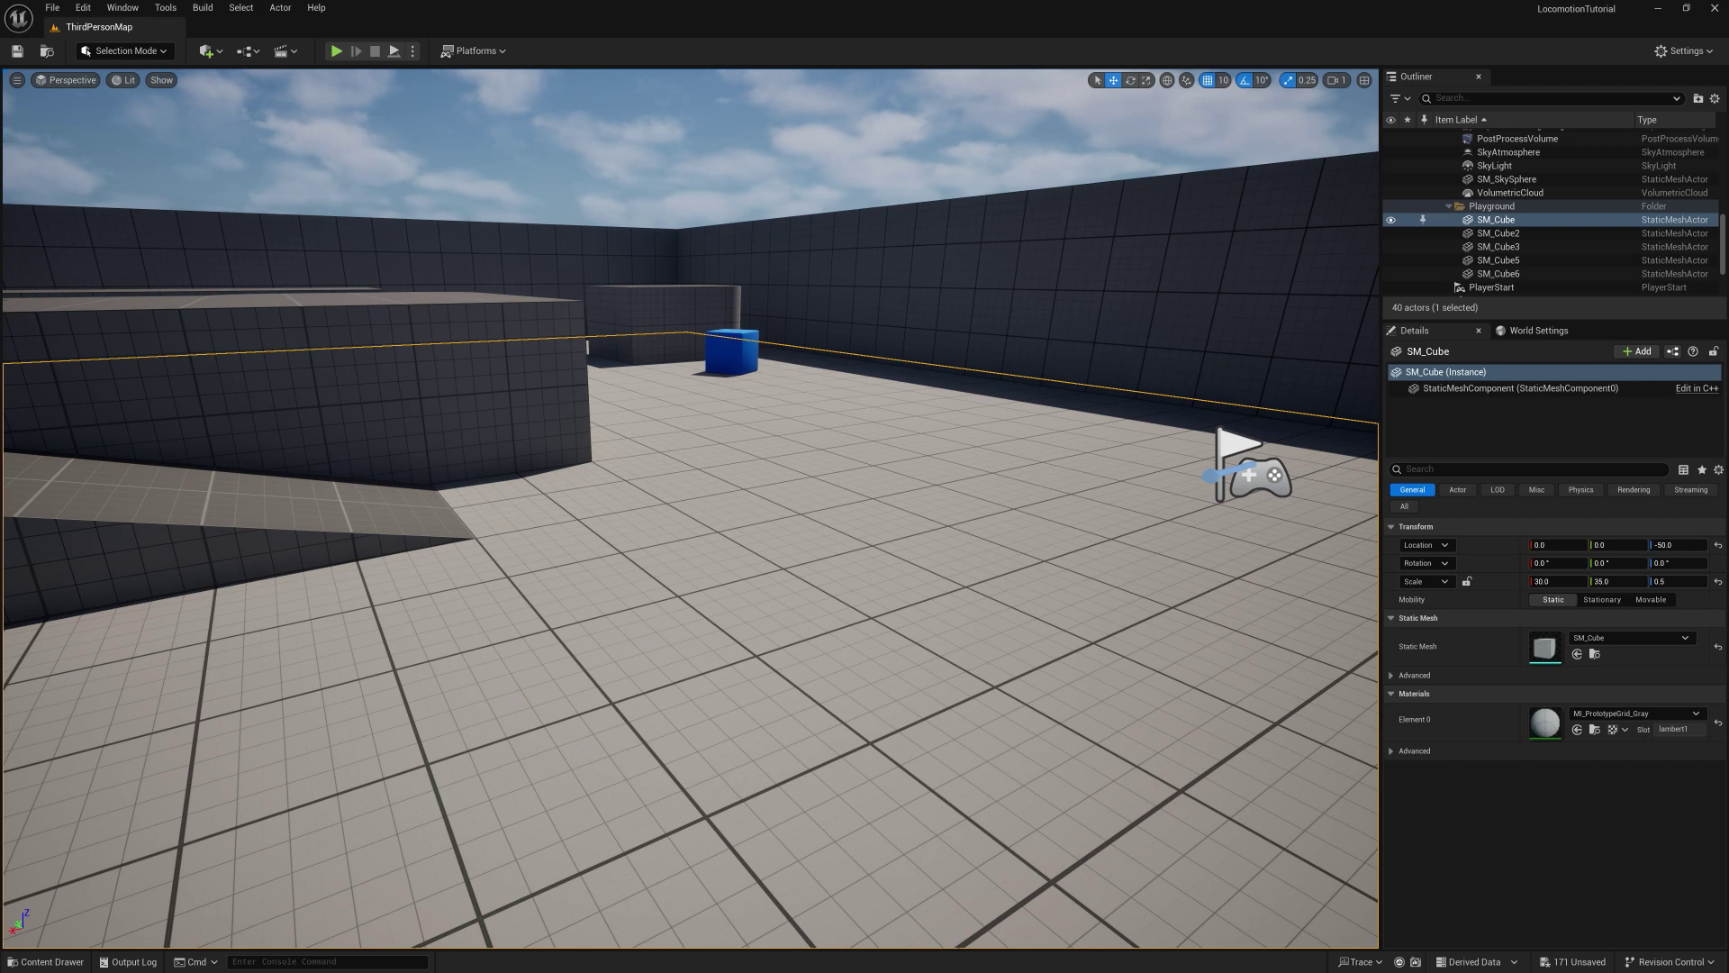
Step: Open the AB_Synty folder inside Content > Animations > Synty
{"action": "left_click", "coordinate": [45, 961]}
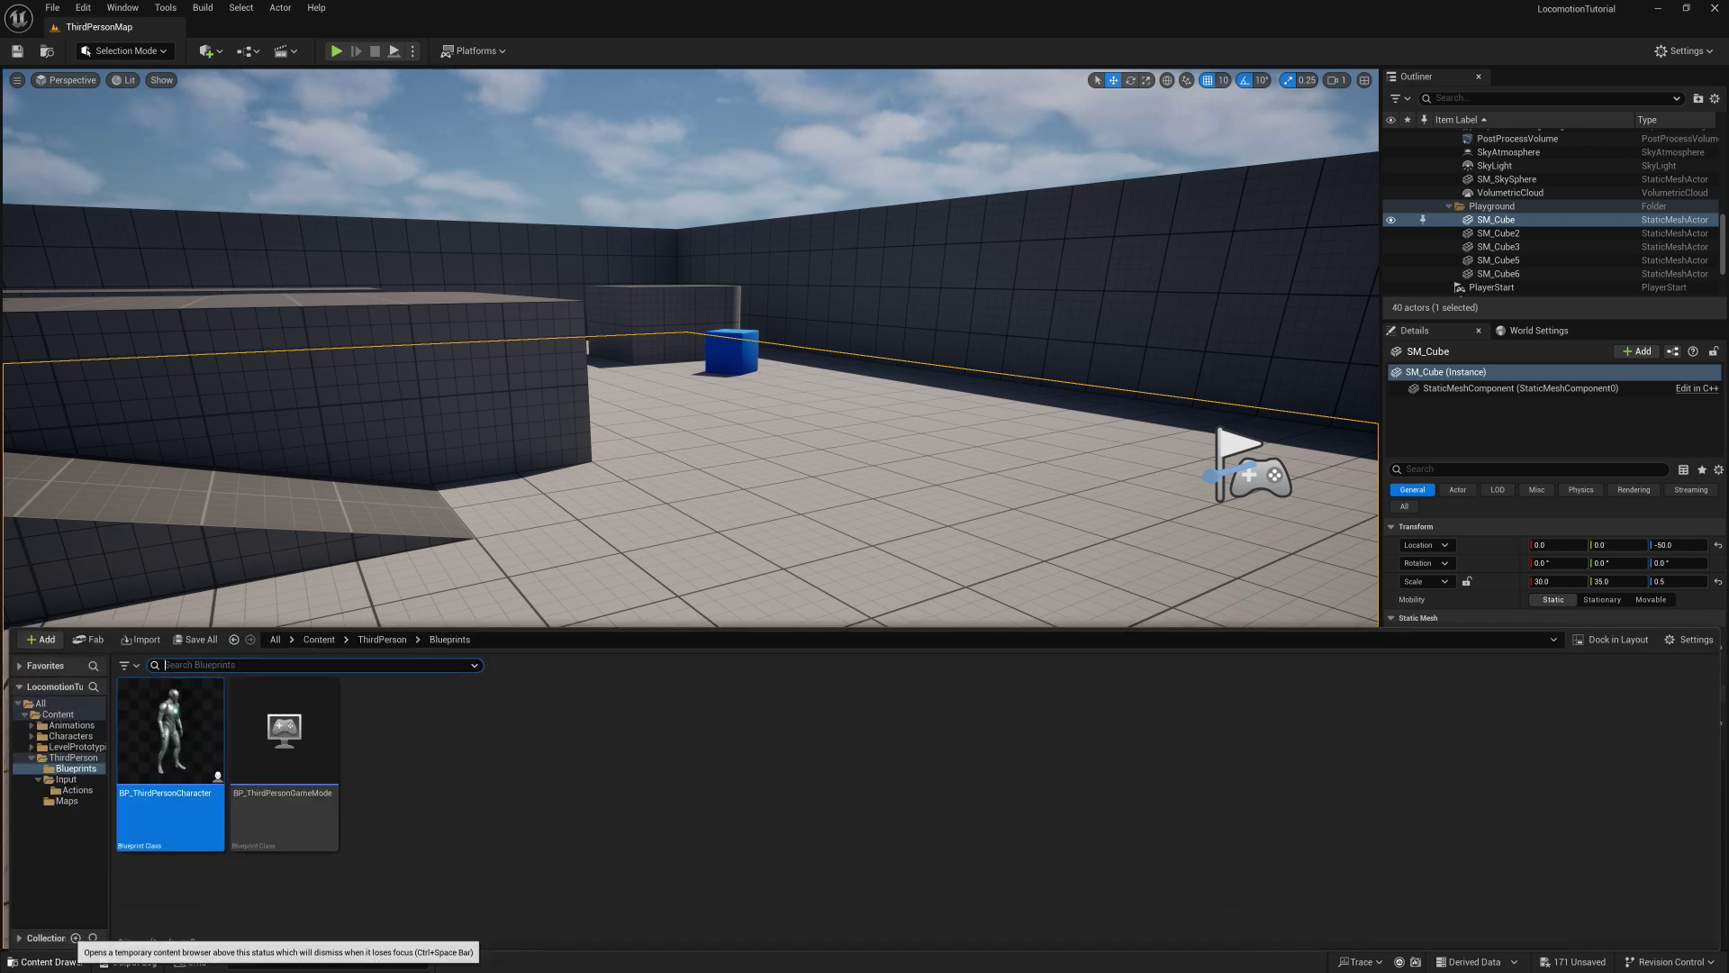
{"action": "left_click", "coordinate": [72, 725]}
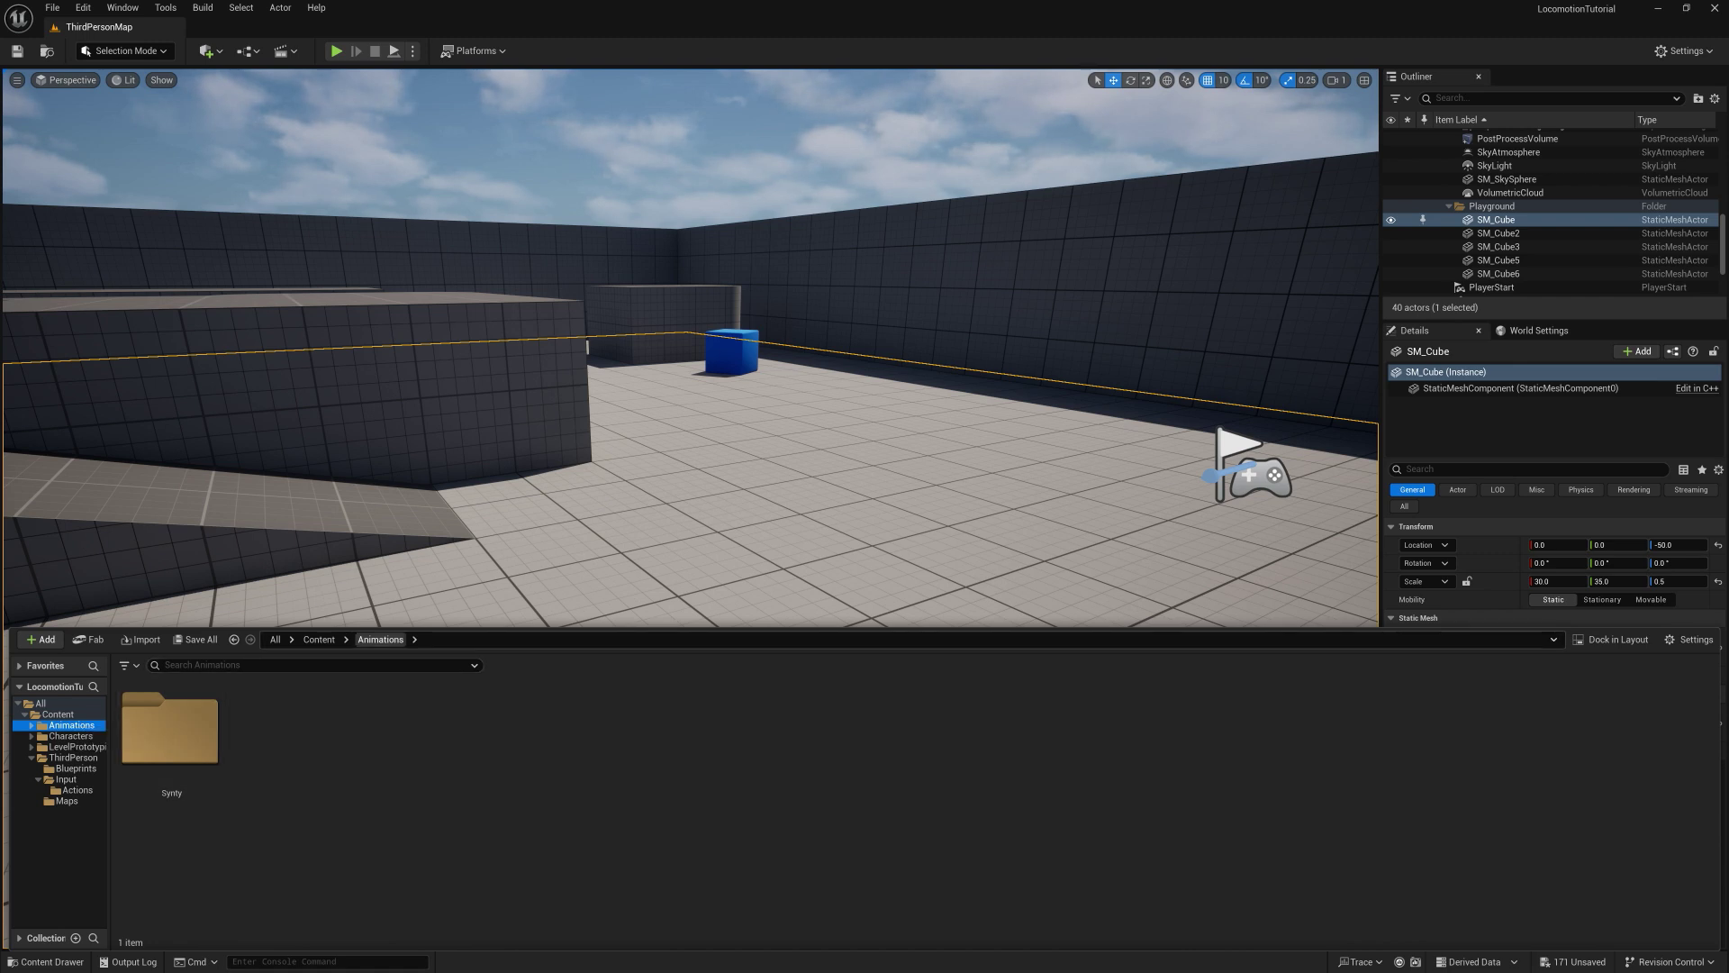
{"action": "double_click", "coordinate": [171, 784]}
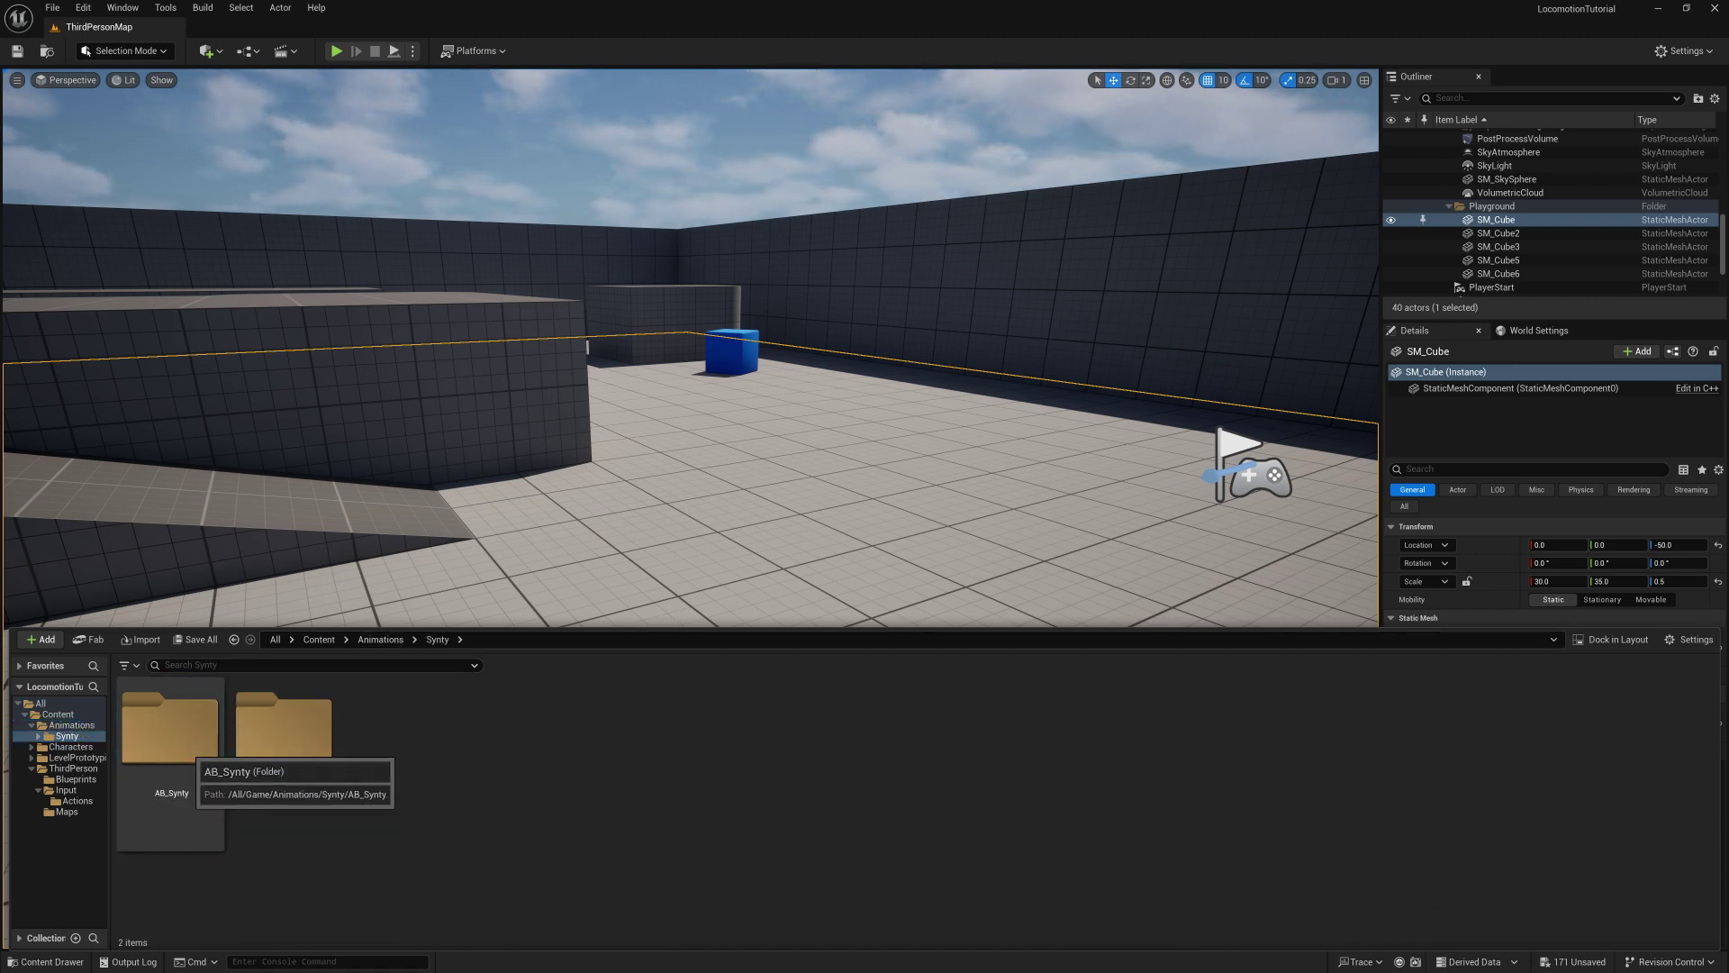
{"action": "double_click", "coordinate": [180, 742]}
Step: Create an Animation Blueprint for PolygonSyntyCharacter_Skeleton and name it AB_Synty
{"action": "right_click", "coordinate": [201, 757]}
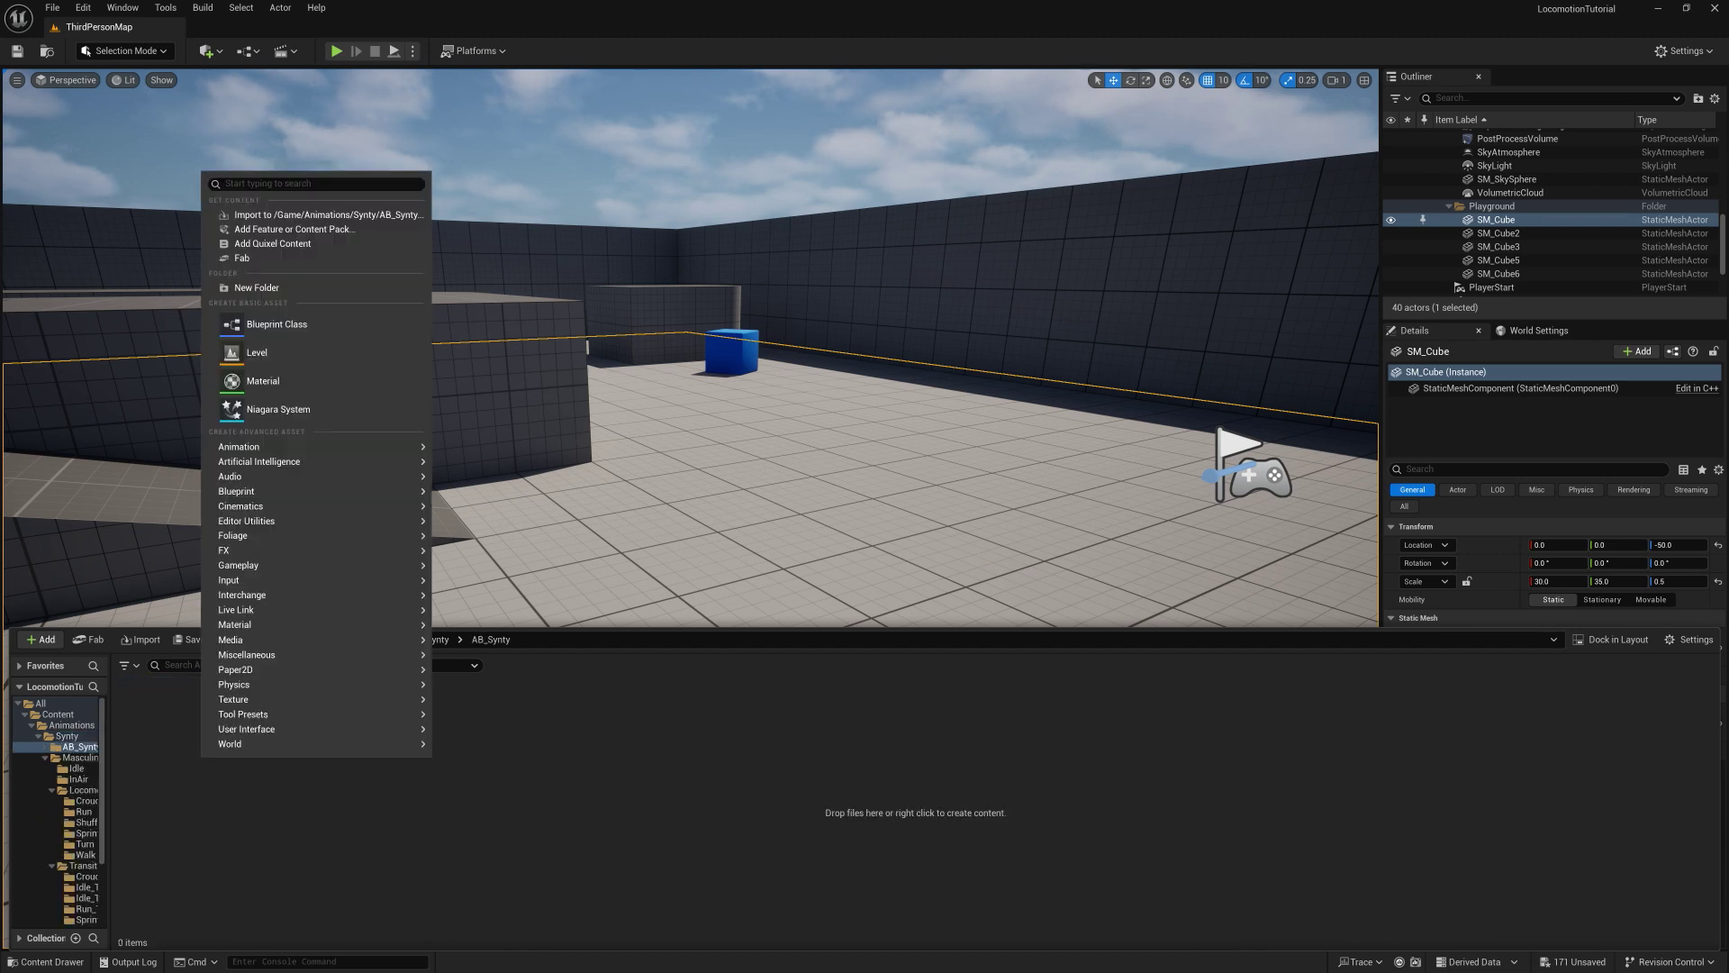
{"action": "mouse_move", "coordinate": [270, 447]}
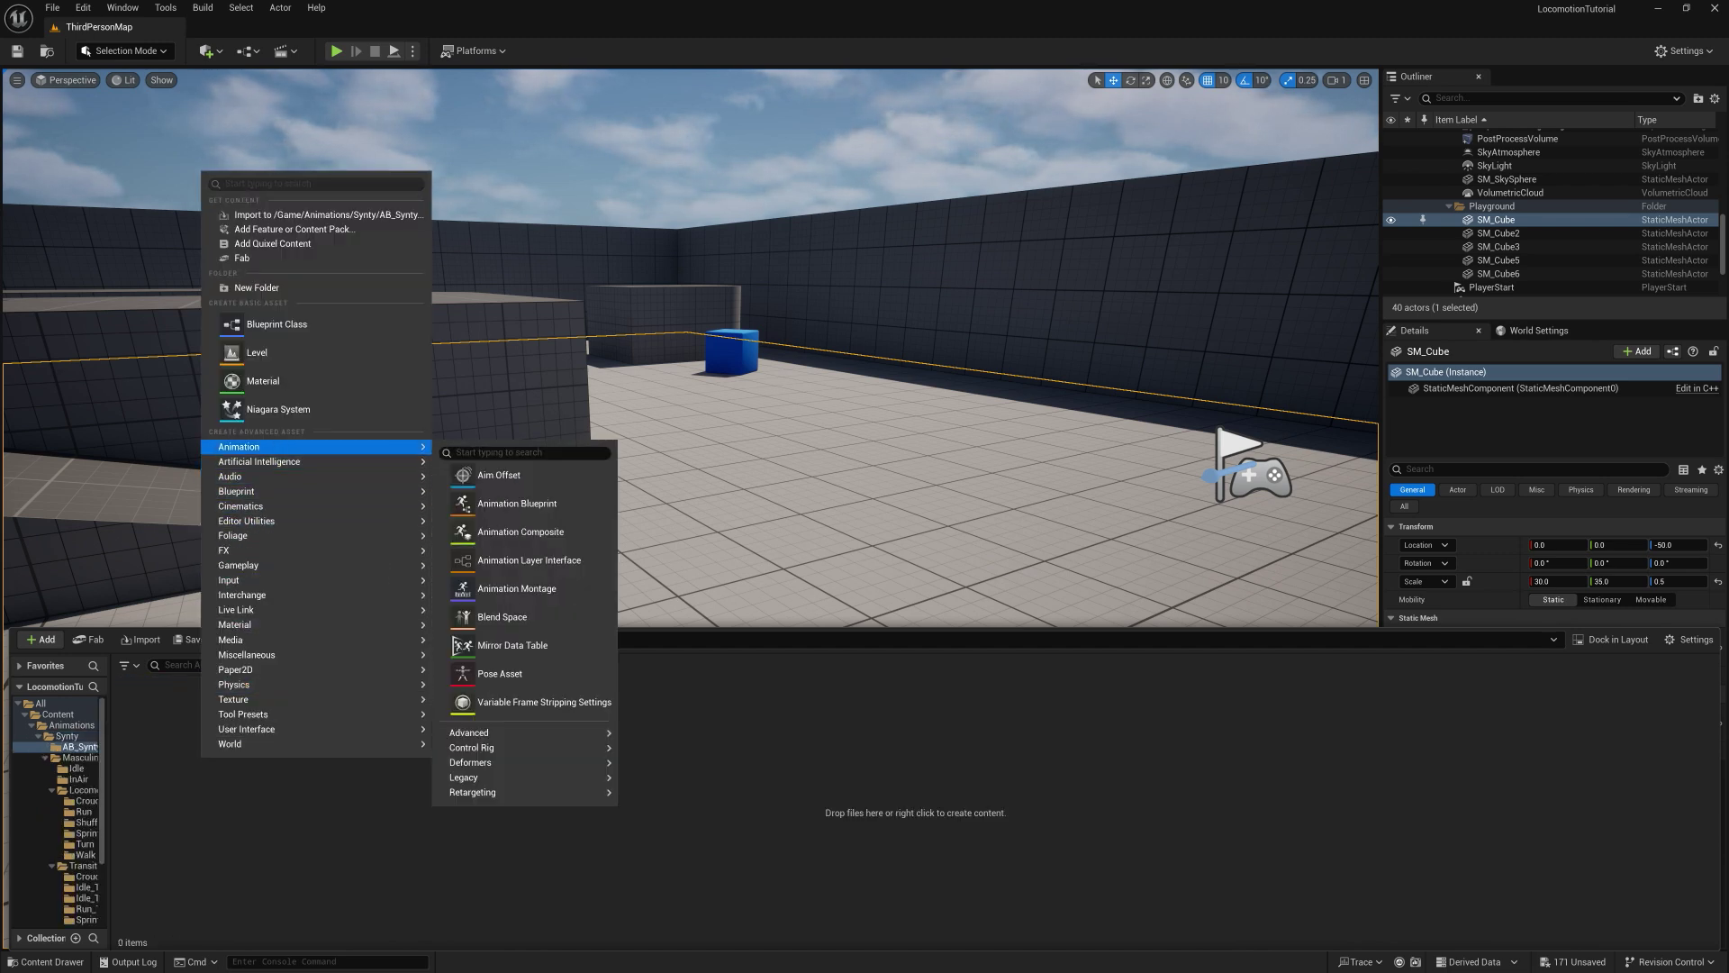
{"action": "left_click", "coordinate": [517, 503]}
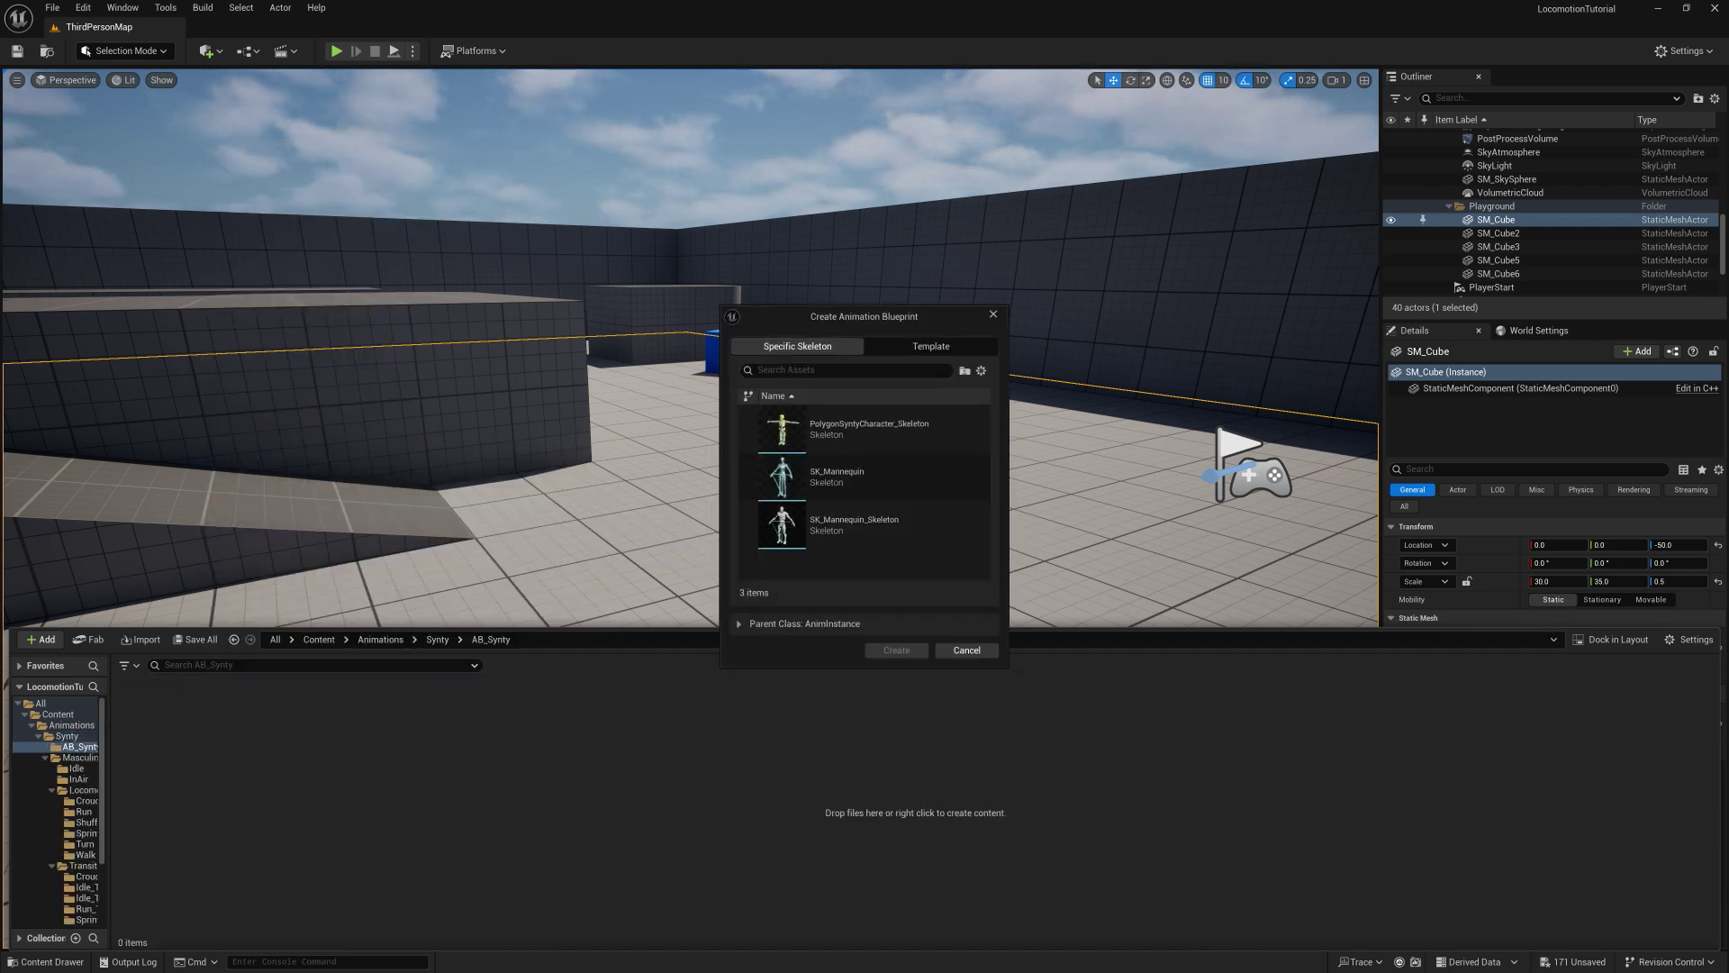
{"action": "left_click", "coordinate": [864, 428]}
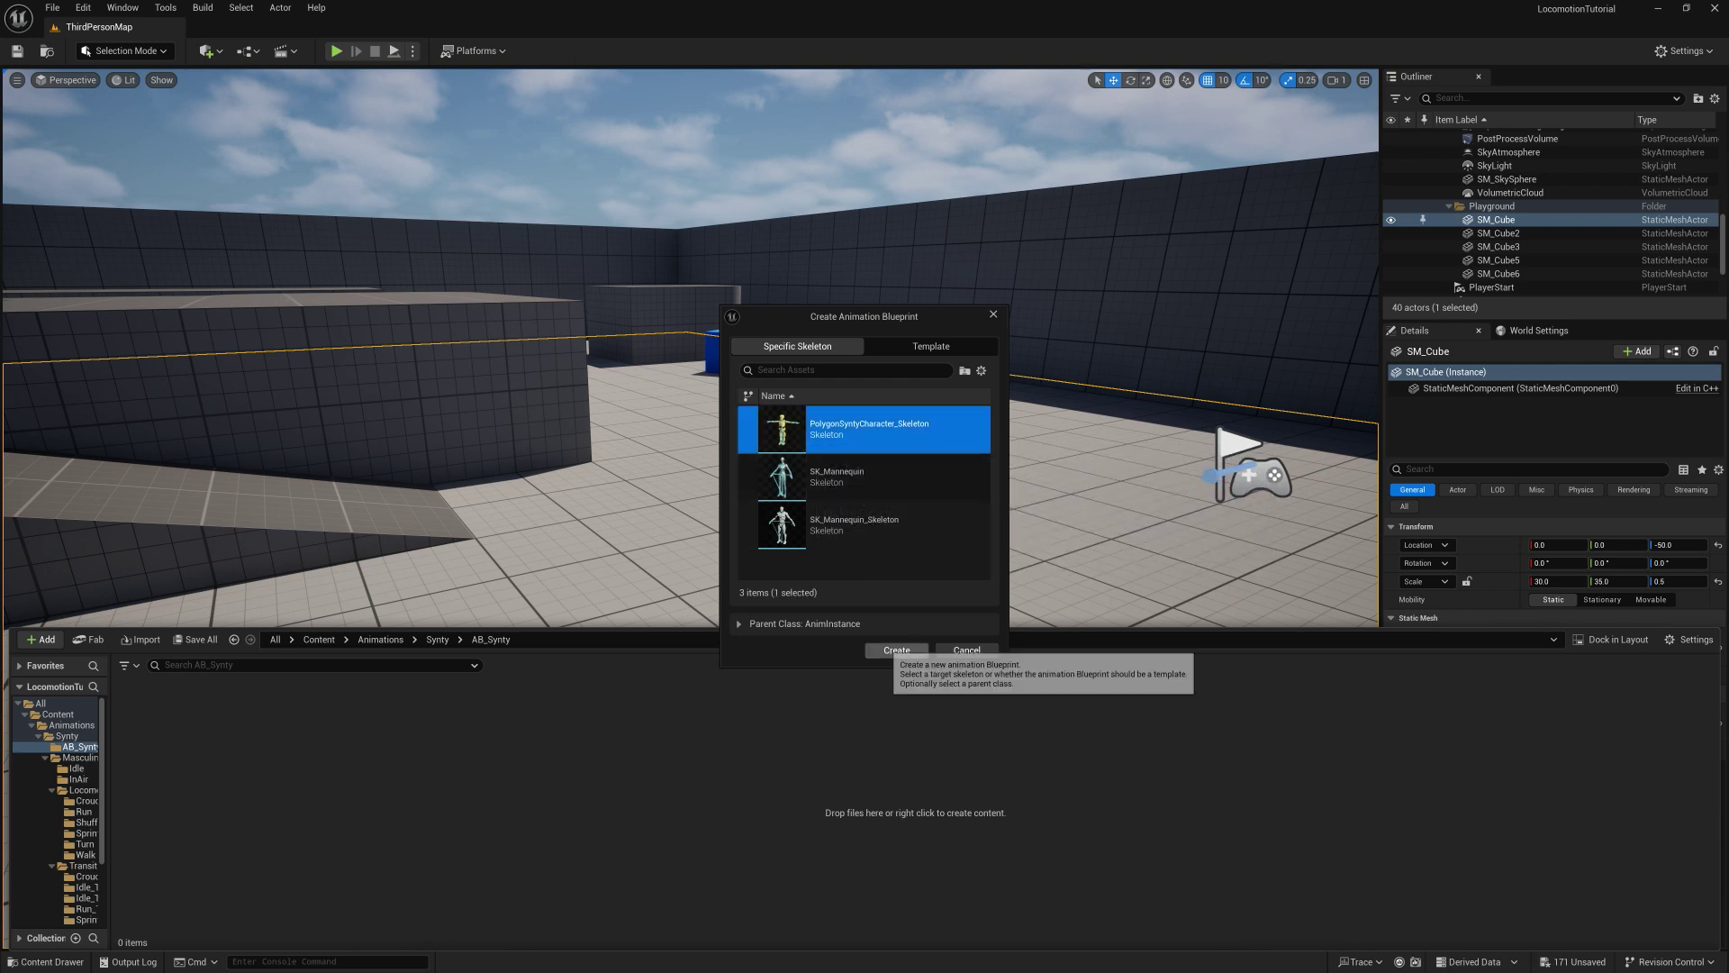
{"action": "left_click", "coordinate": [896, 649]}
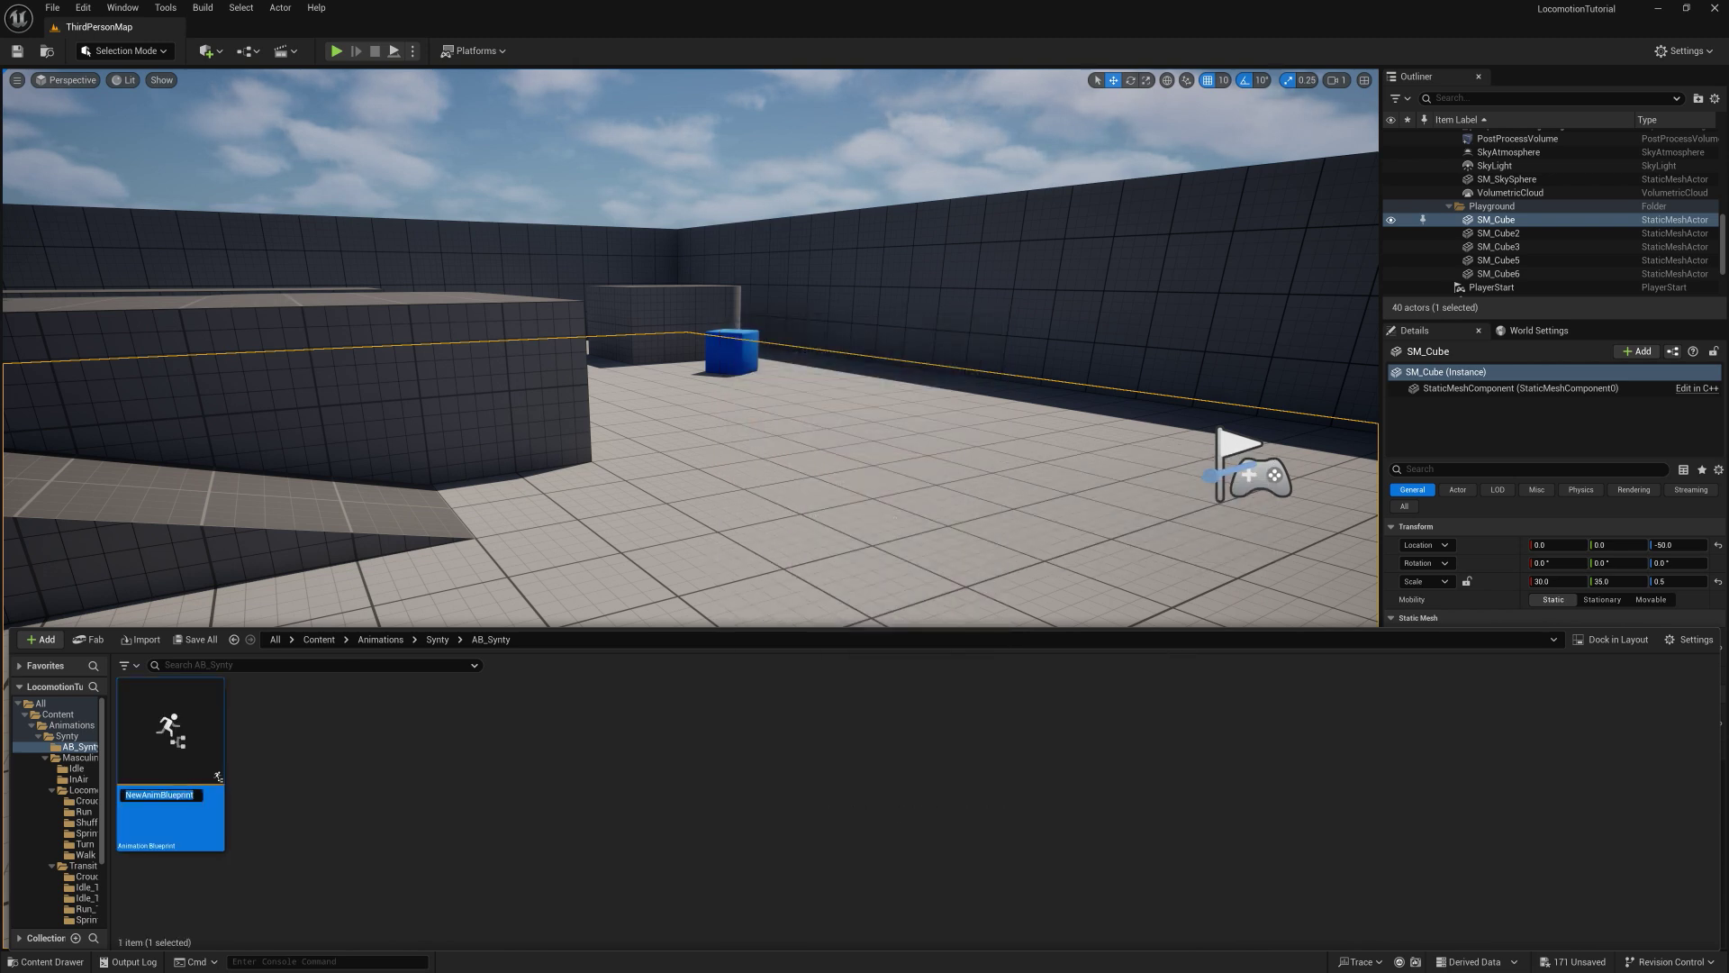
{"action": "type", "text": "AB"}
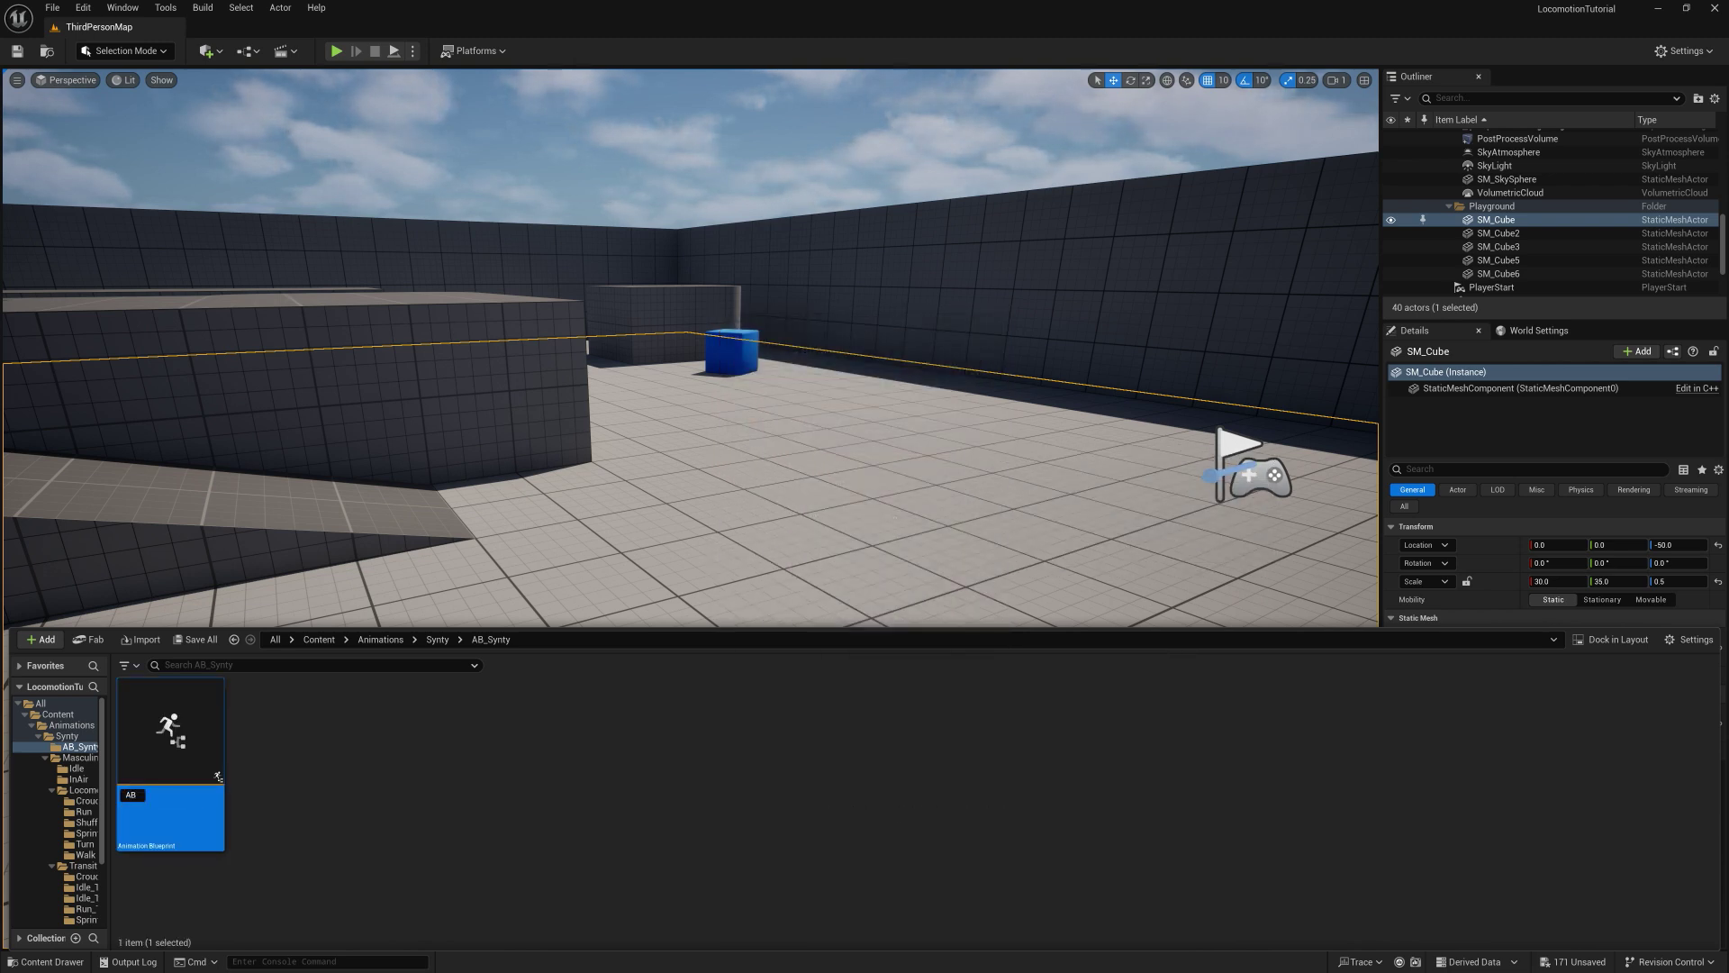
{"action": "type", "text": "_Sy"}
{"action": "type", "text": "nty"}
{"action": "key", "text": "Return"}
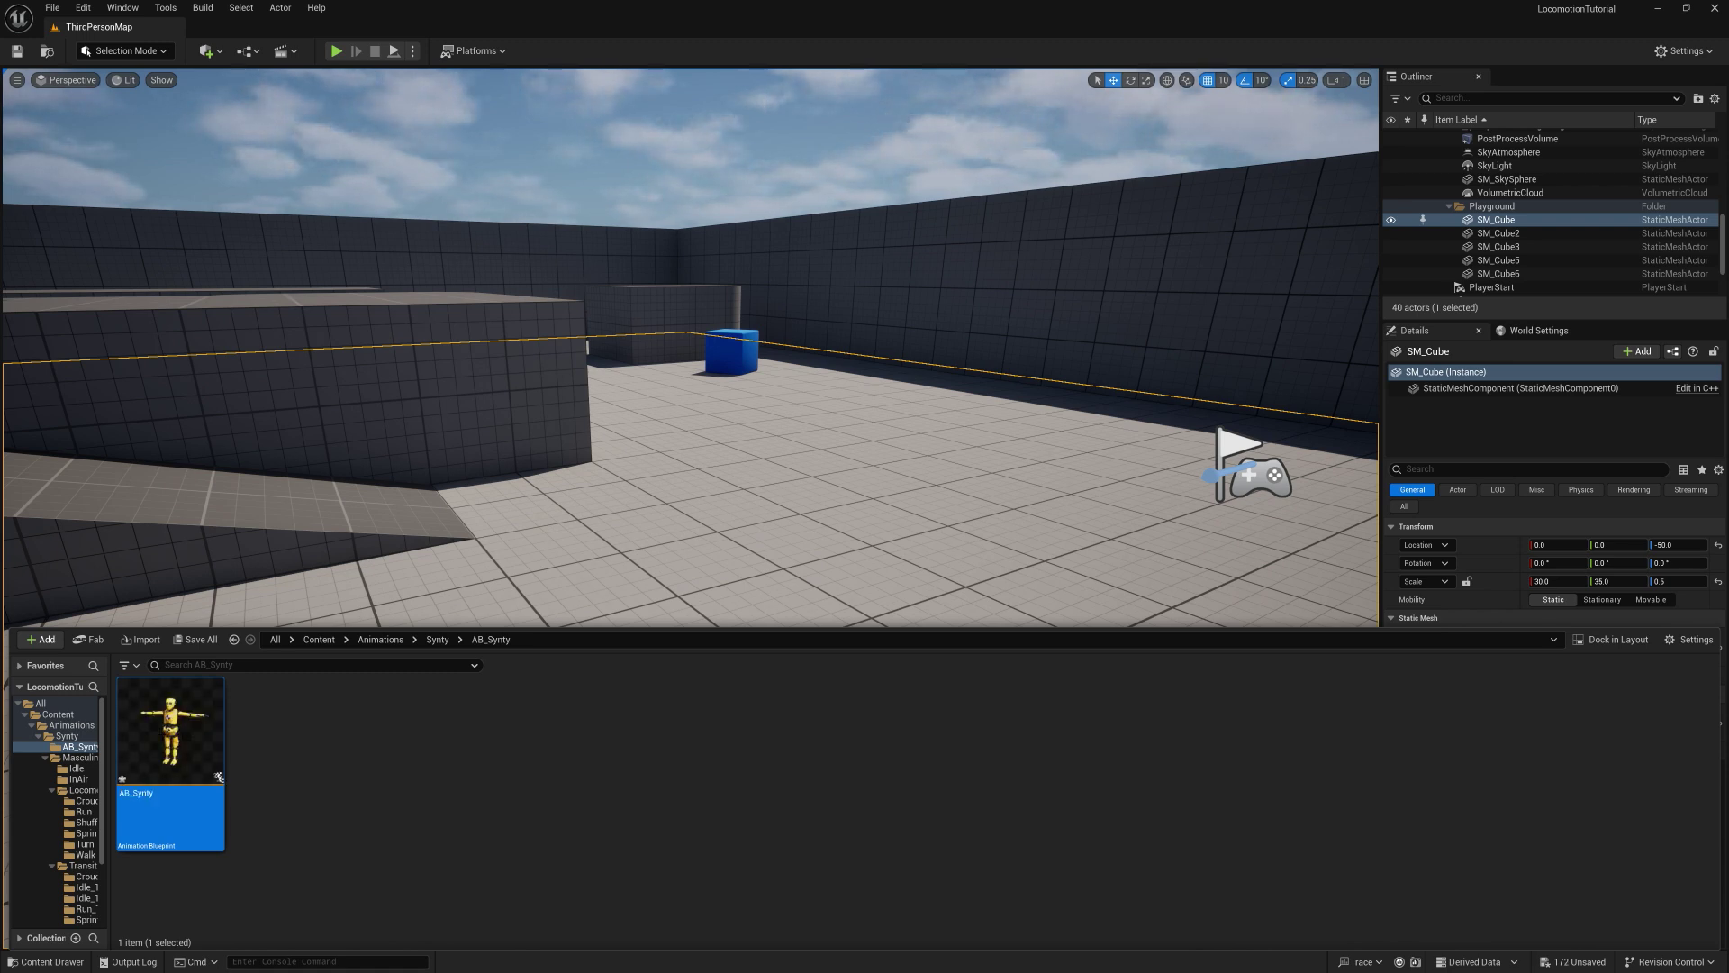
Step: Open AB_Synty, add a state machine named Locomotion to its AnimGraph and connect it to the Output Pose
{"action": "double_click", "coordinate": [182, 761]}
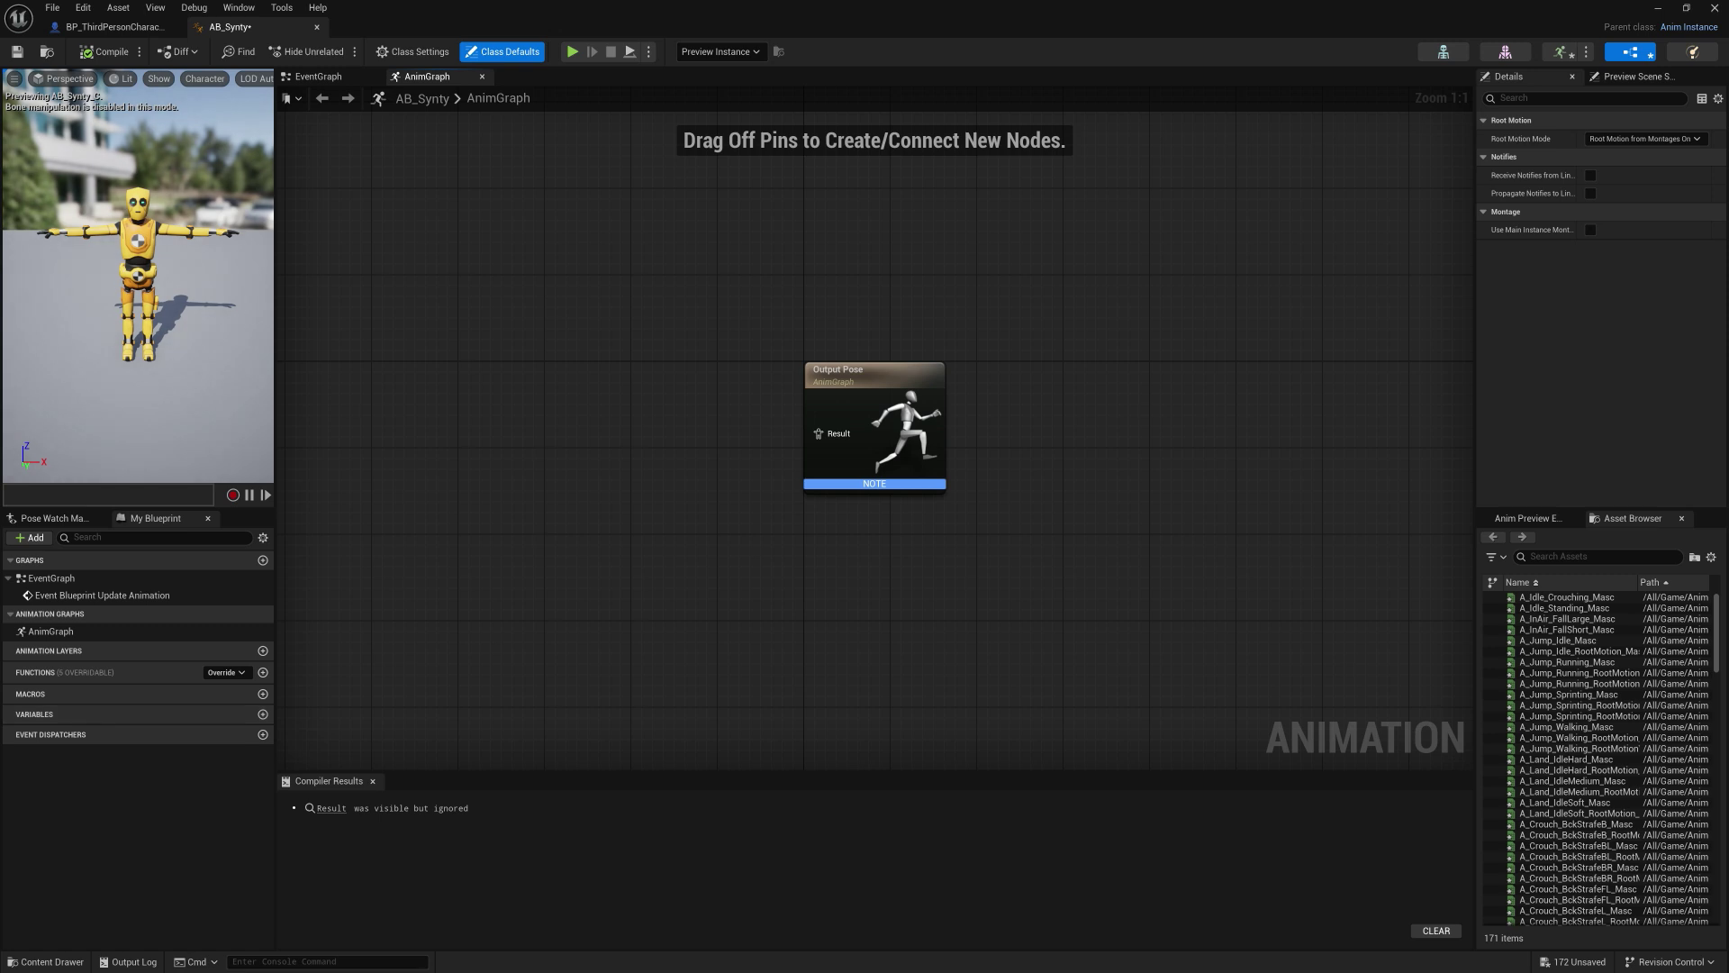
{"action": "right_click", "coordinate": [556, 460]}
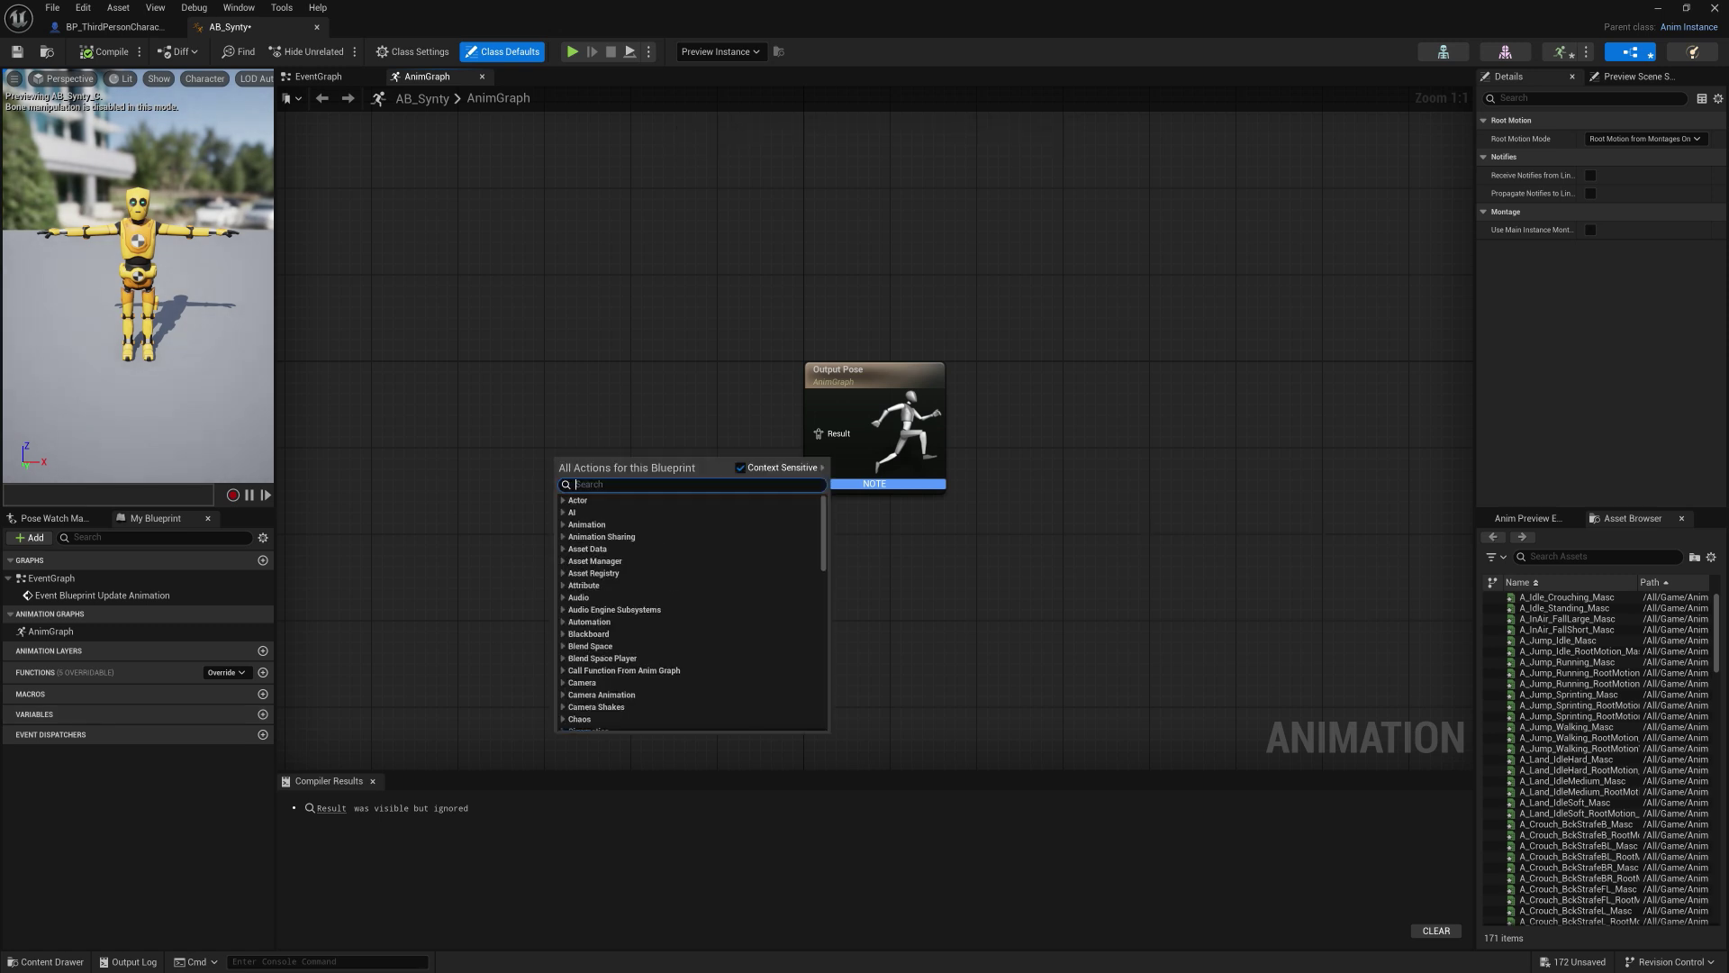
{"action": "type", "text": "state"}
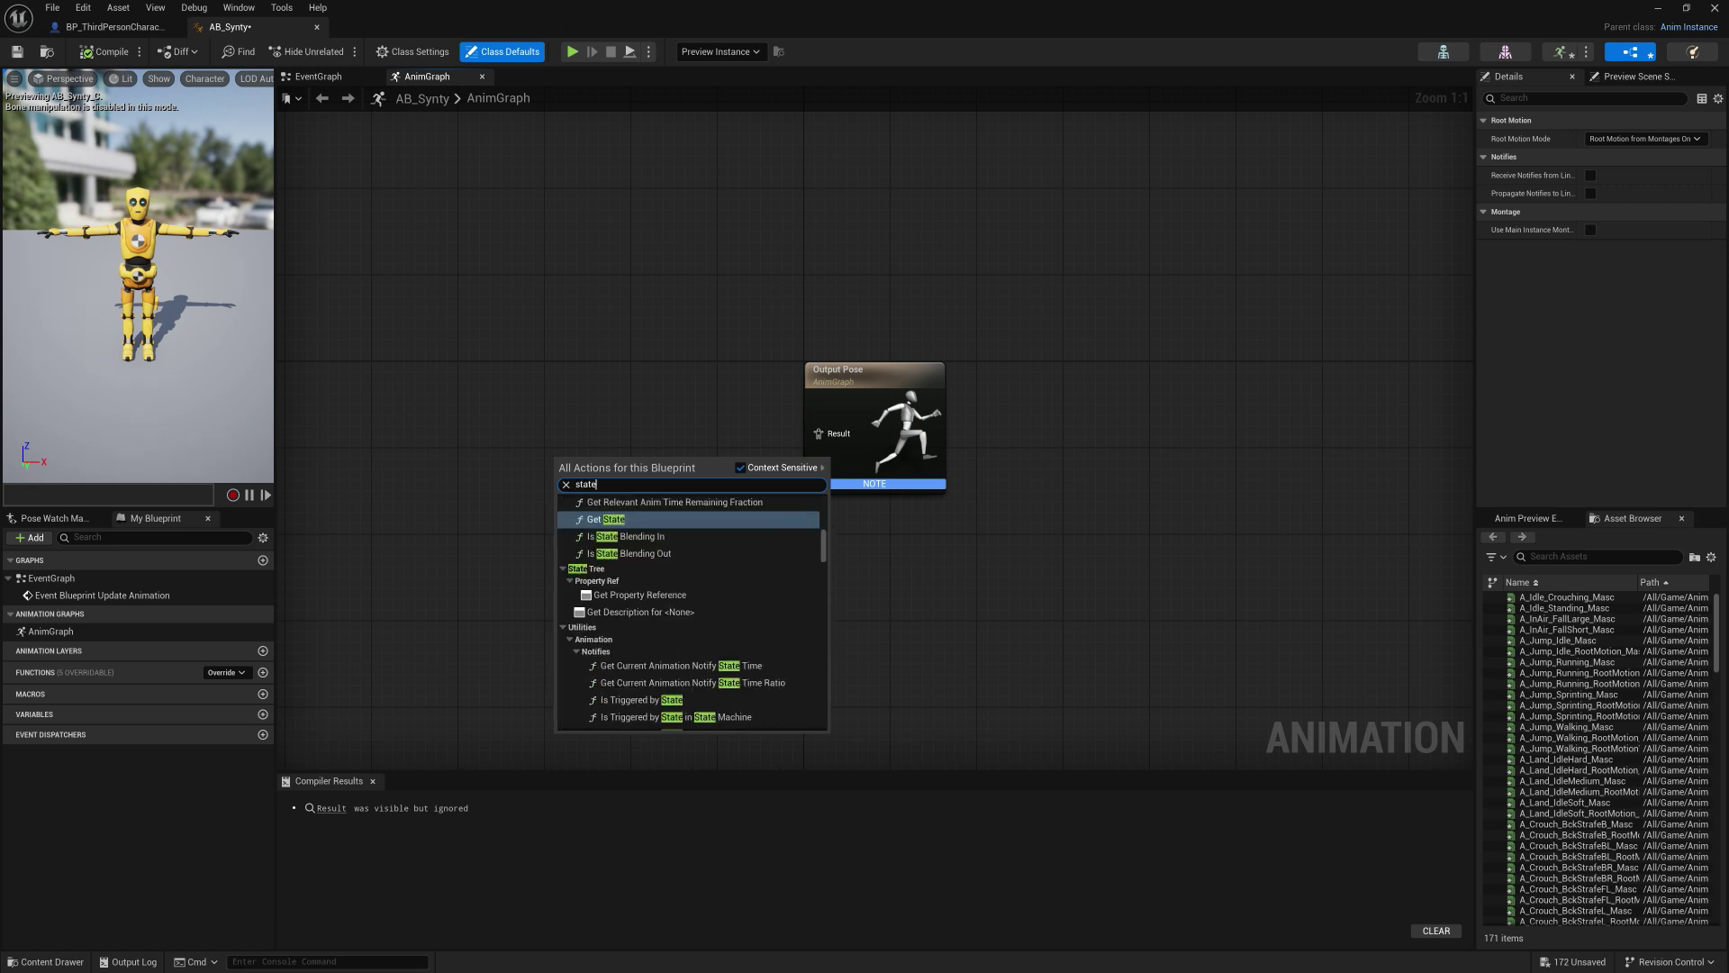
{"action": "type", "text": " mac"}
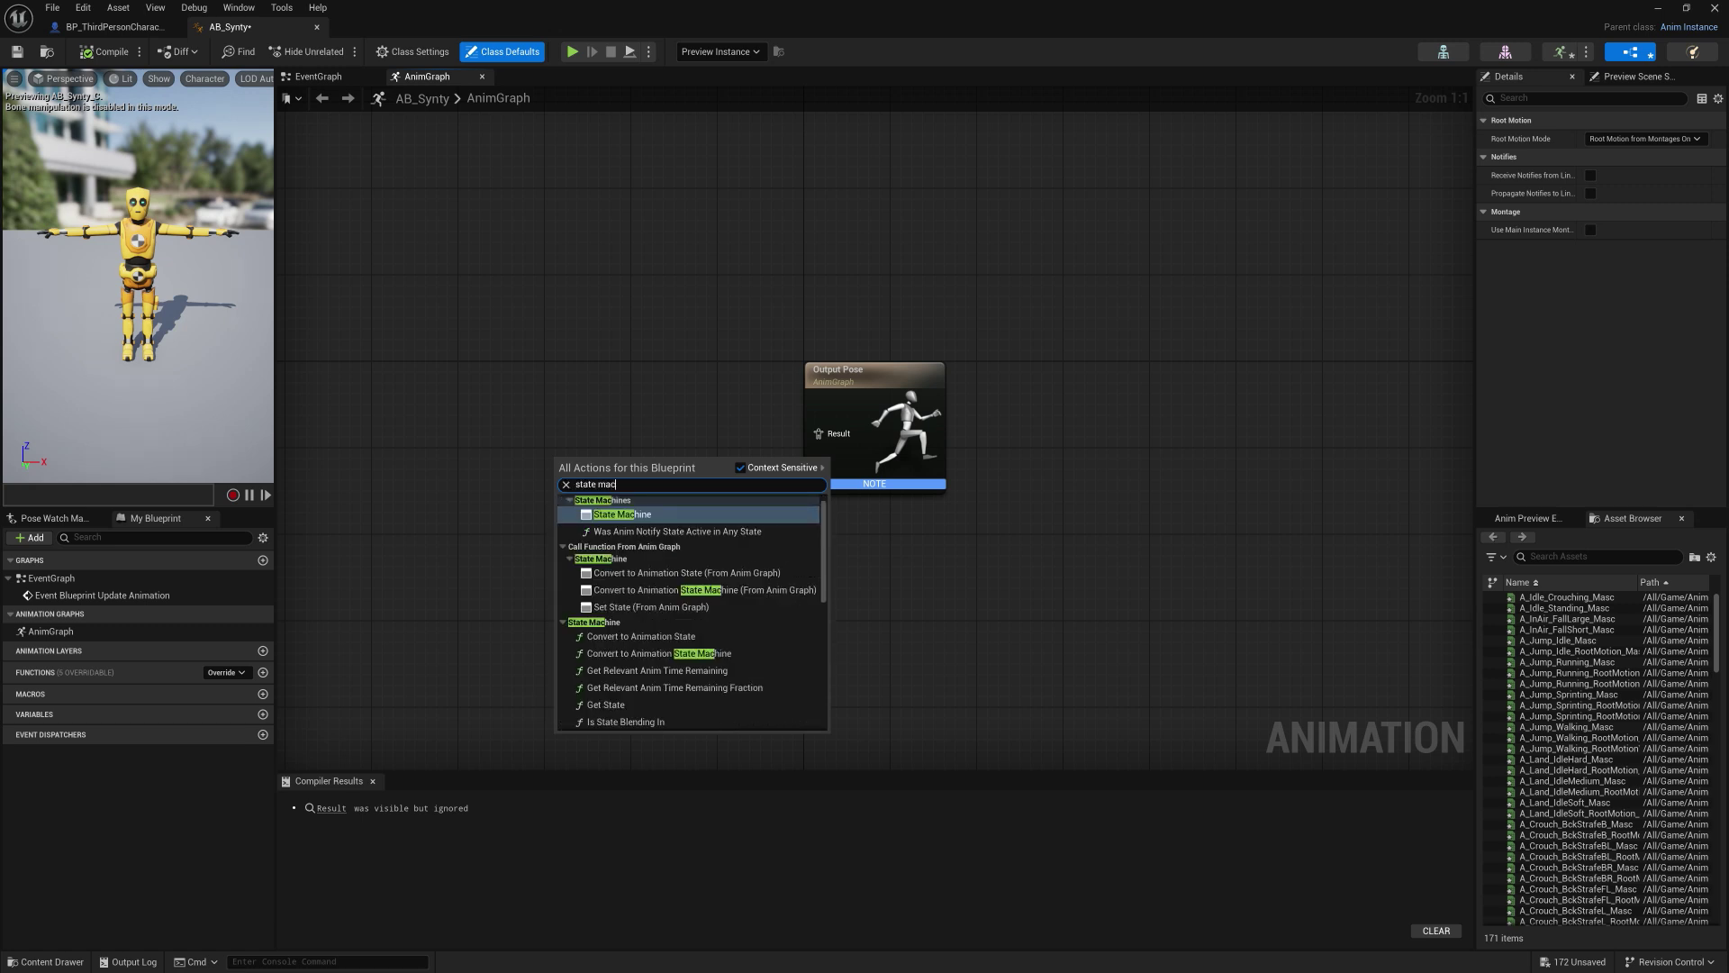
{"action": "key", "text": "Return"}
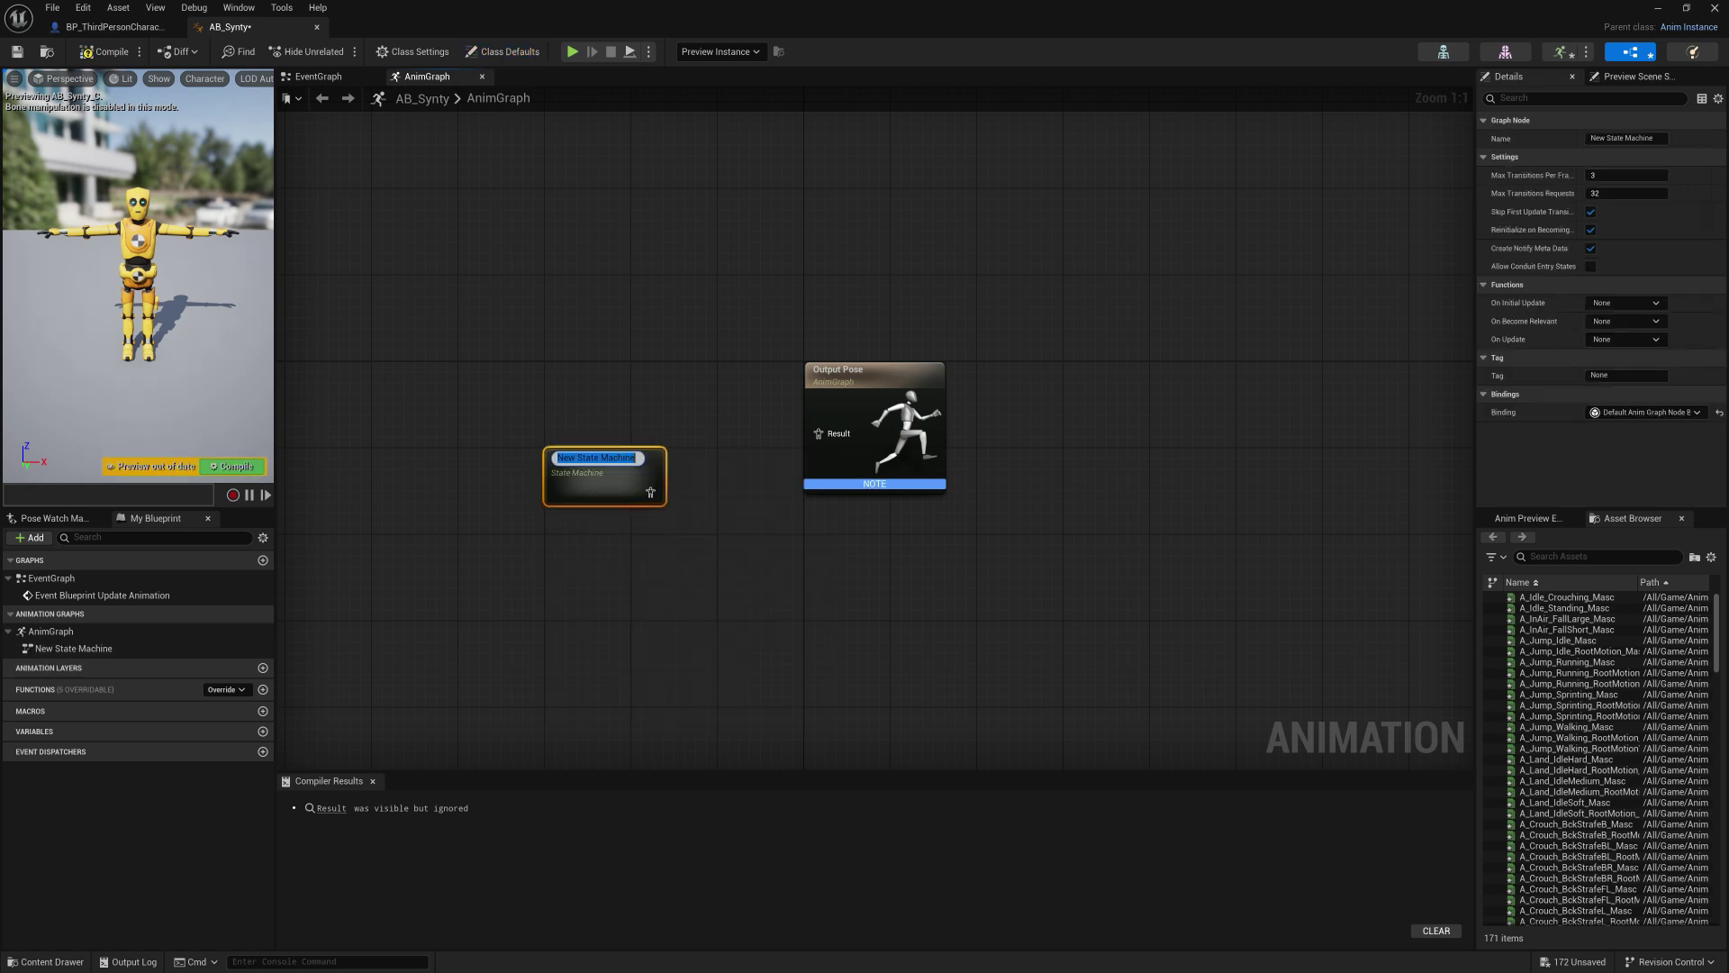
{"action": "type", "text": "Locomotion"}
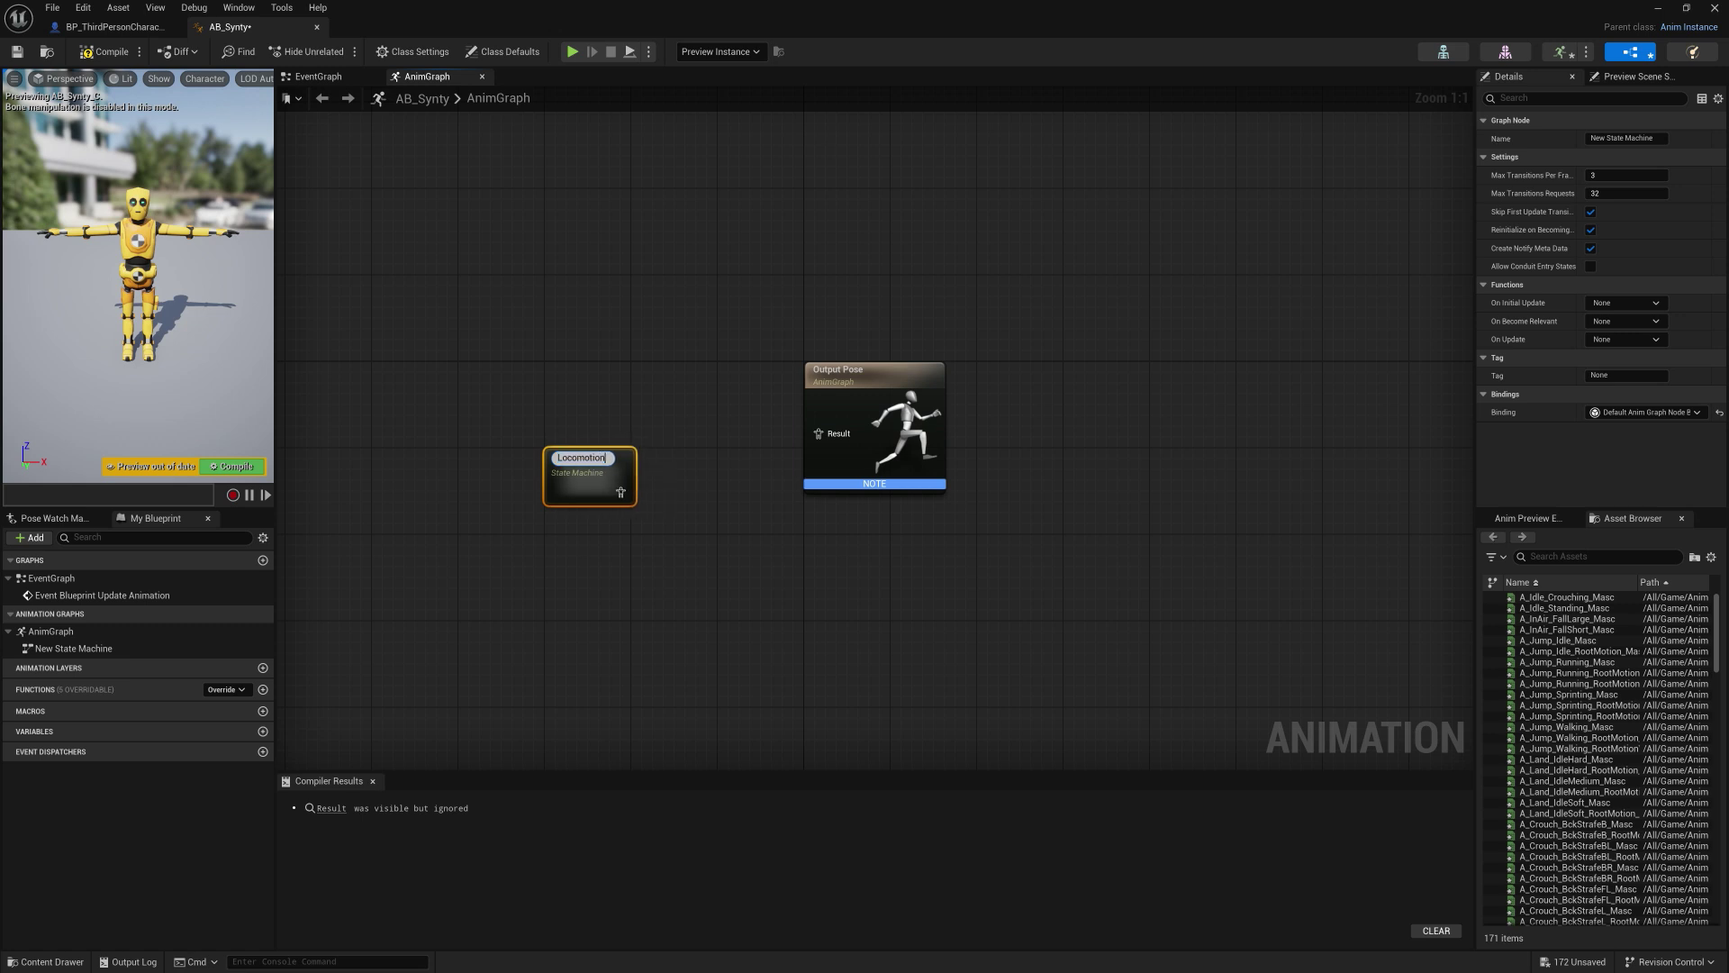
{"action": "key", "text": "Return"}
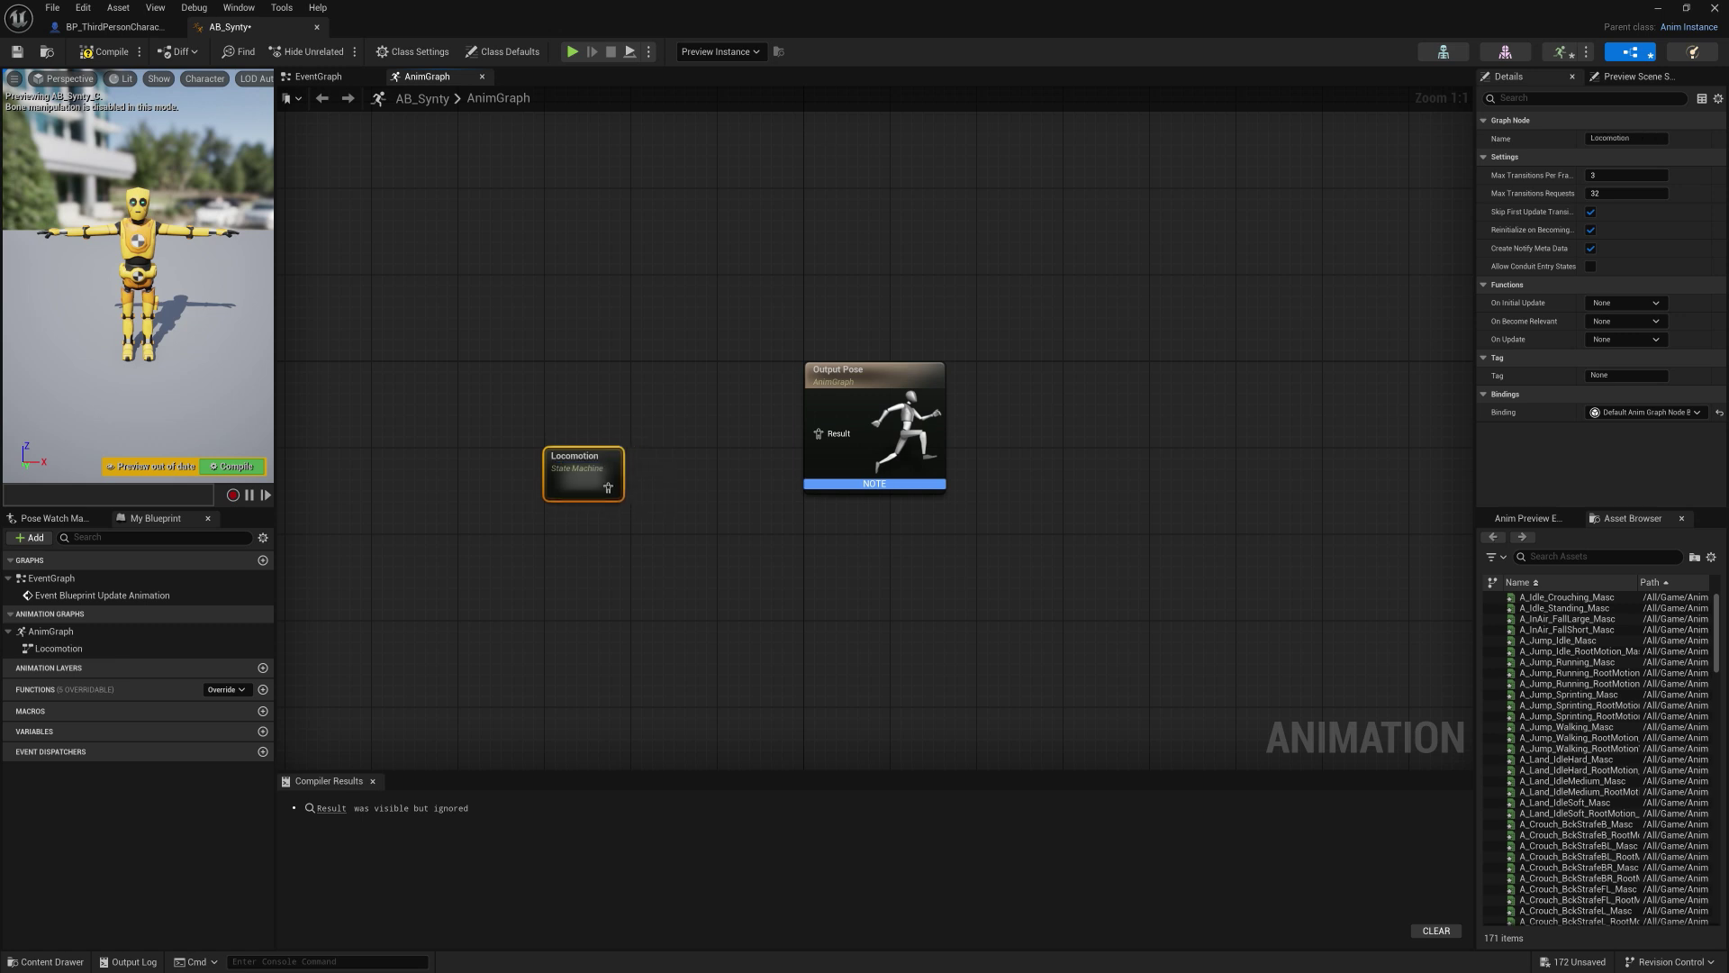
{"action": "left_click_drag", "start_coordinate": [608, 487], "coordinate": [828, 433]}
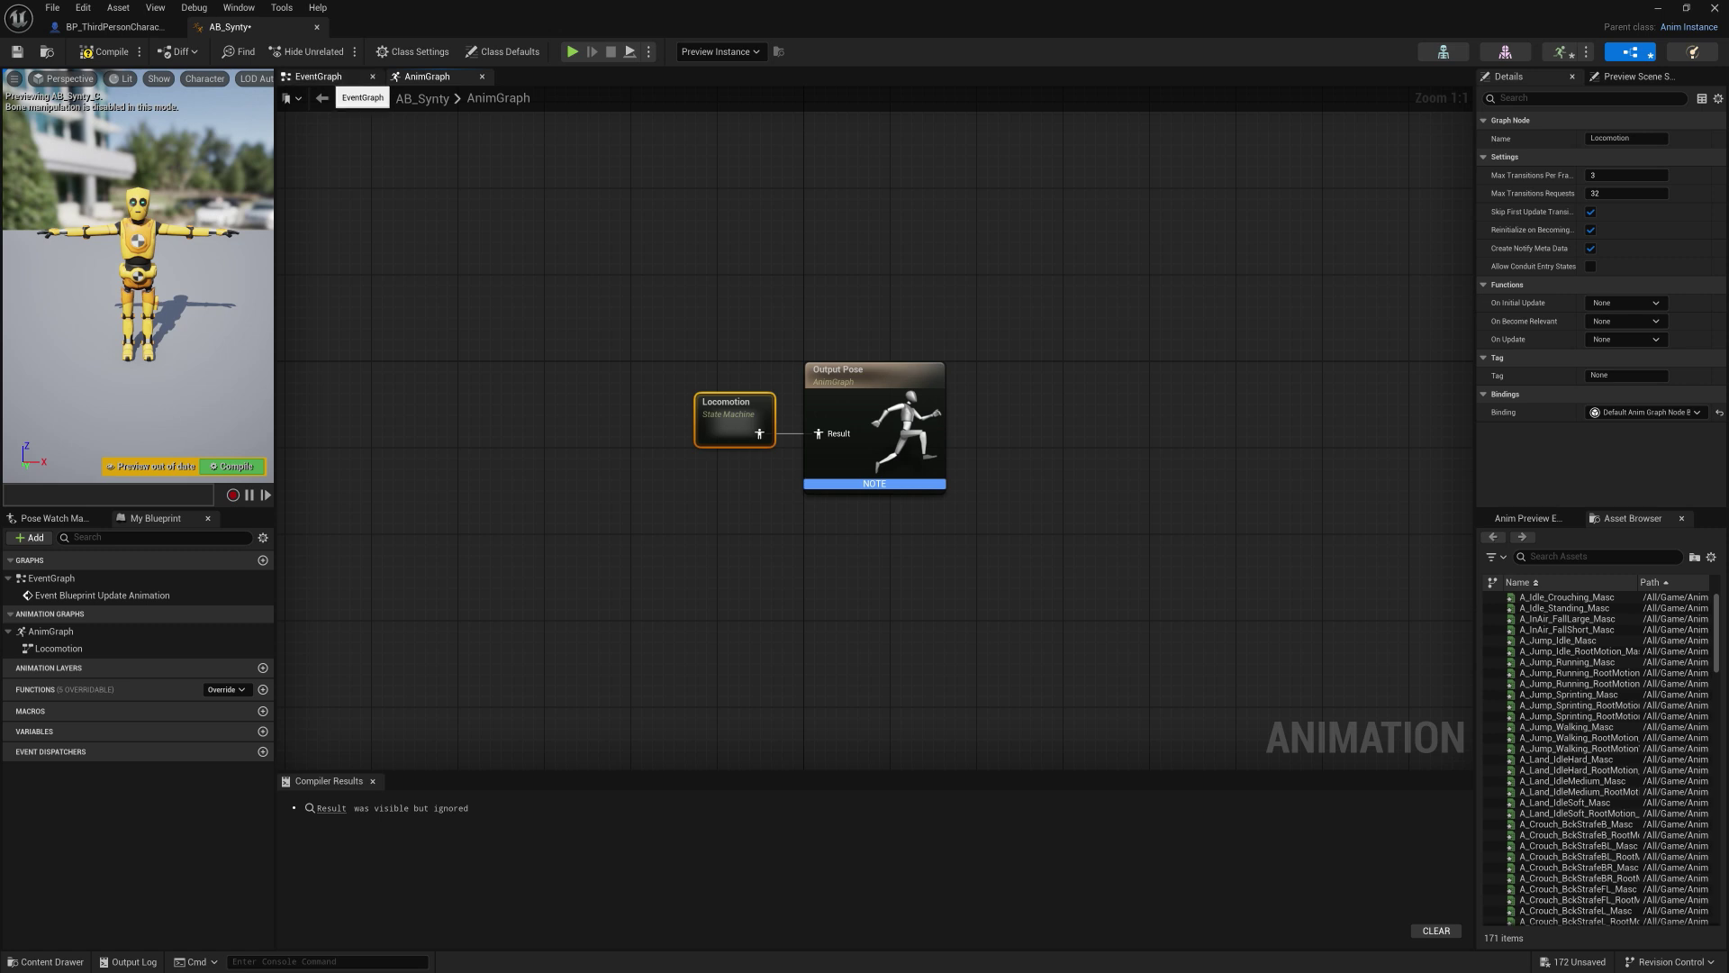
Step: In the EventGraph, add an Is Valid node after Event Blueprint Update Animation and feed its Input Object from Try Get Pawn Owner
{"action": "left_click", "coordinate": [320, 77]}
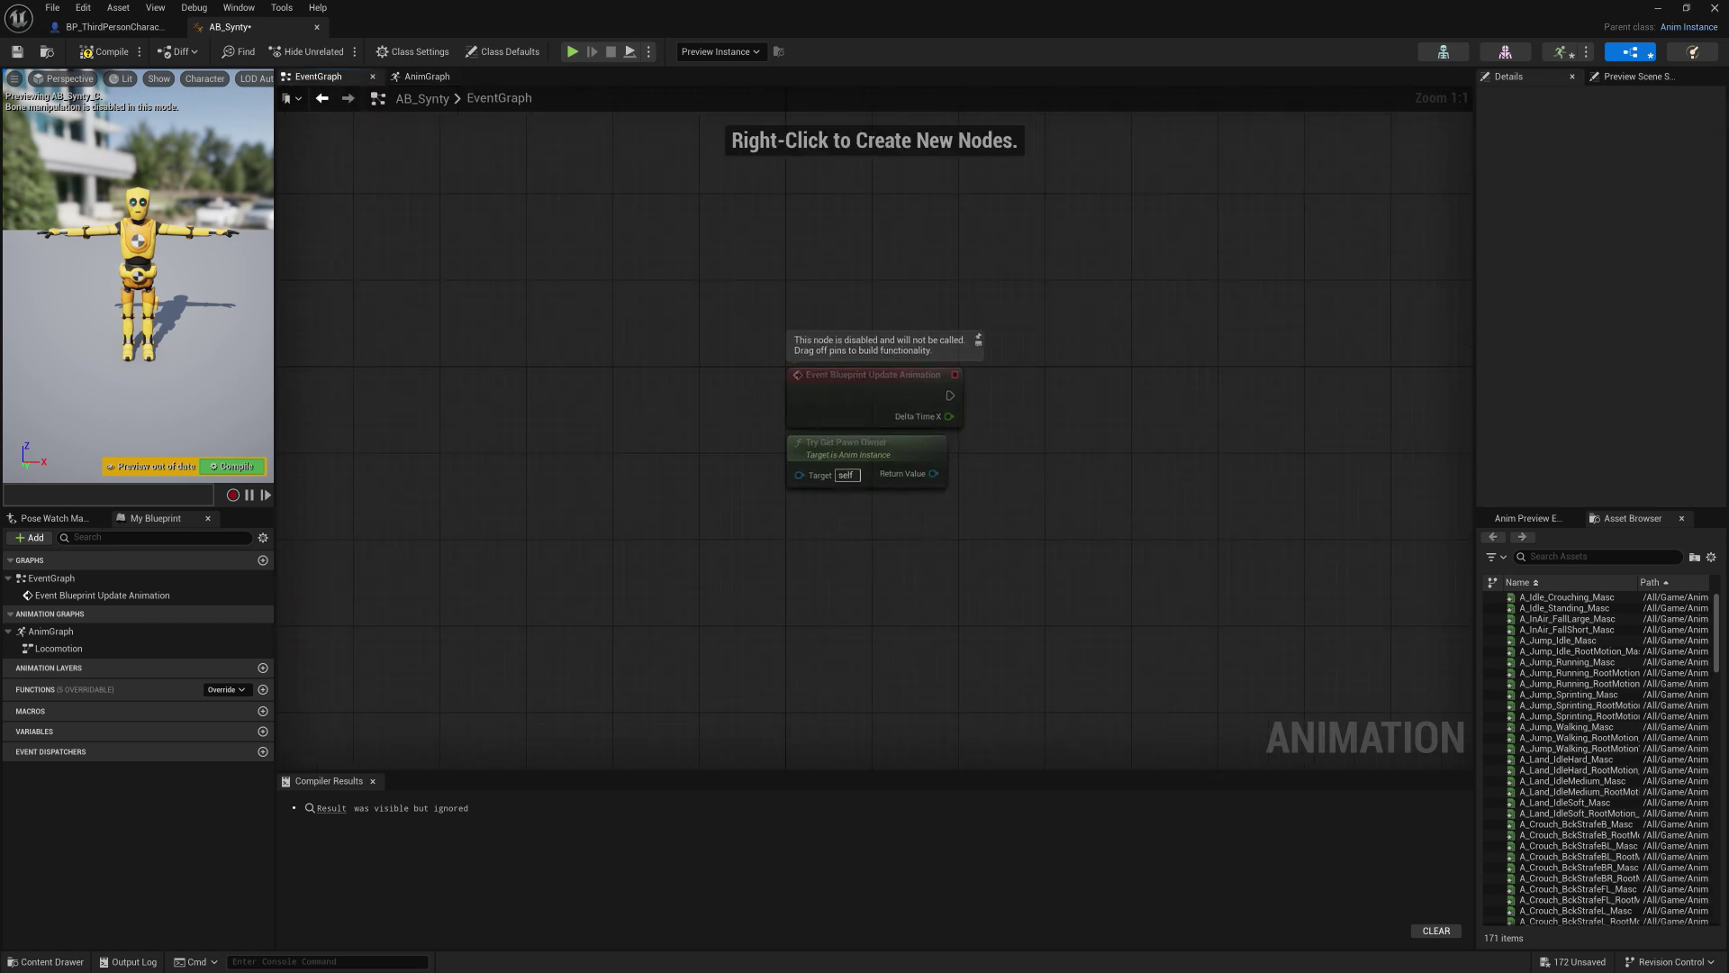
{"action": "left_click_drag", "start_coordinate": [950, 395], "coordinate": [1002, 413]}
{"action": "type", "text": "is"}
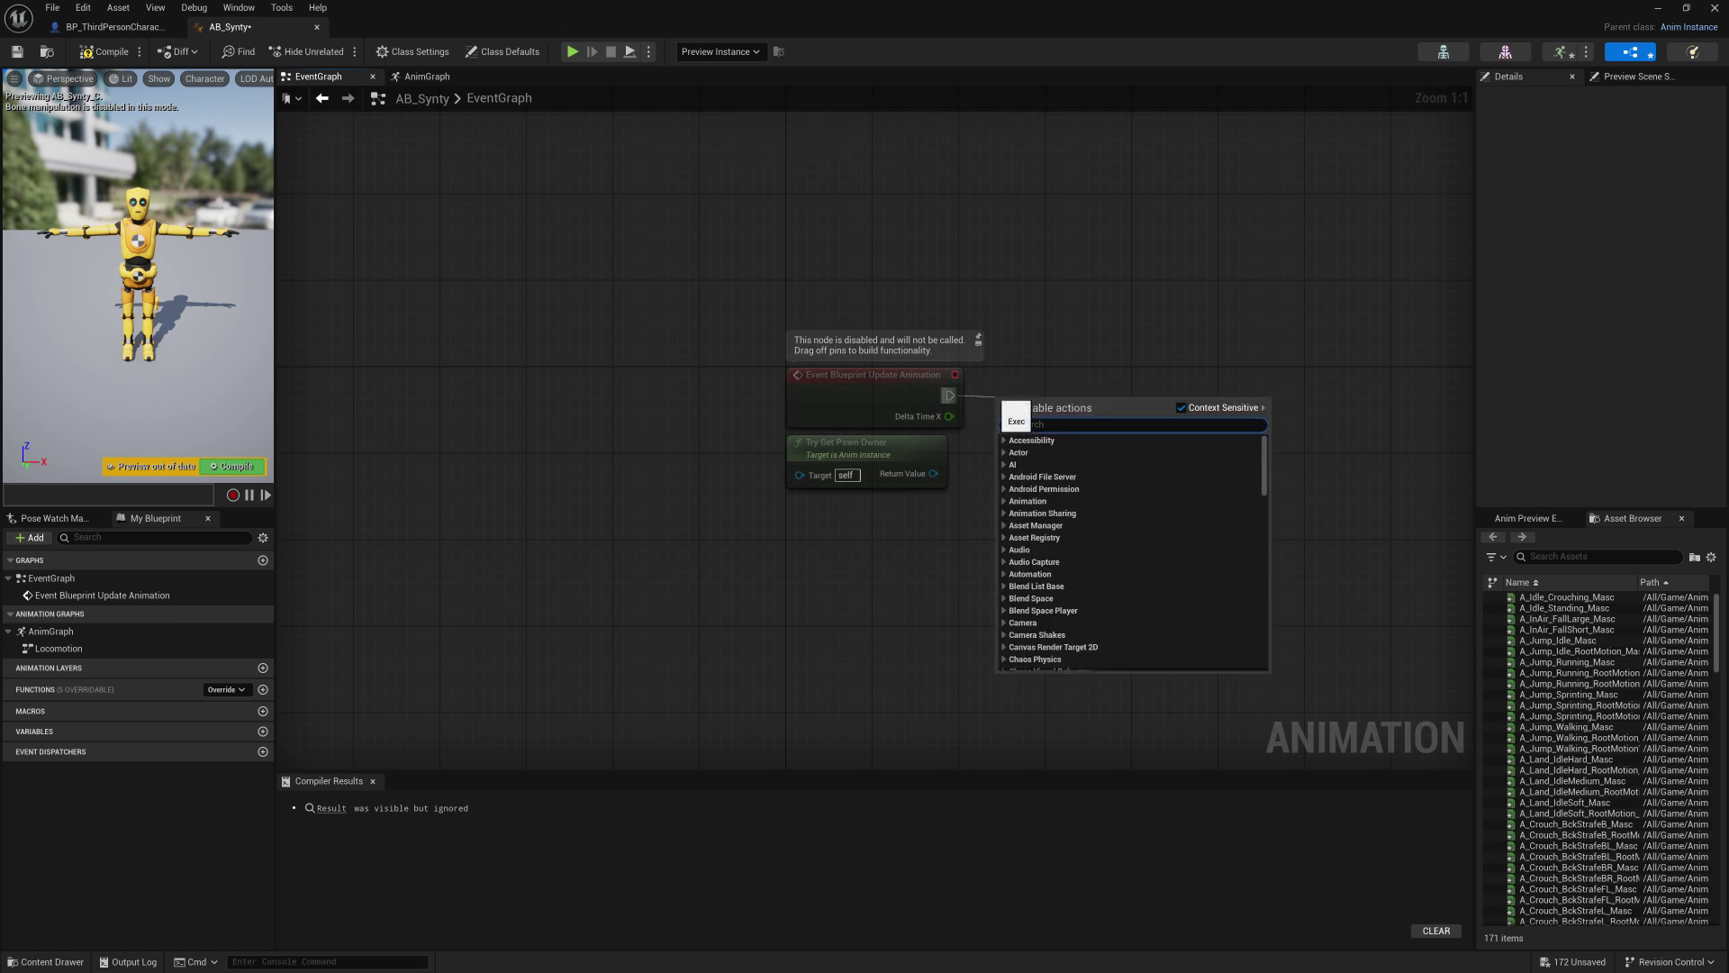
{"action": "type", "text": " valid"}
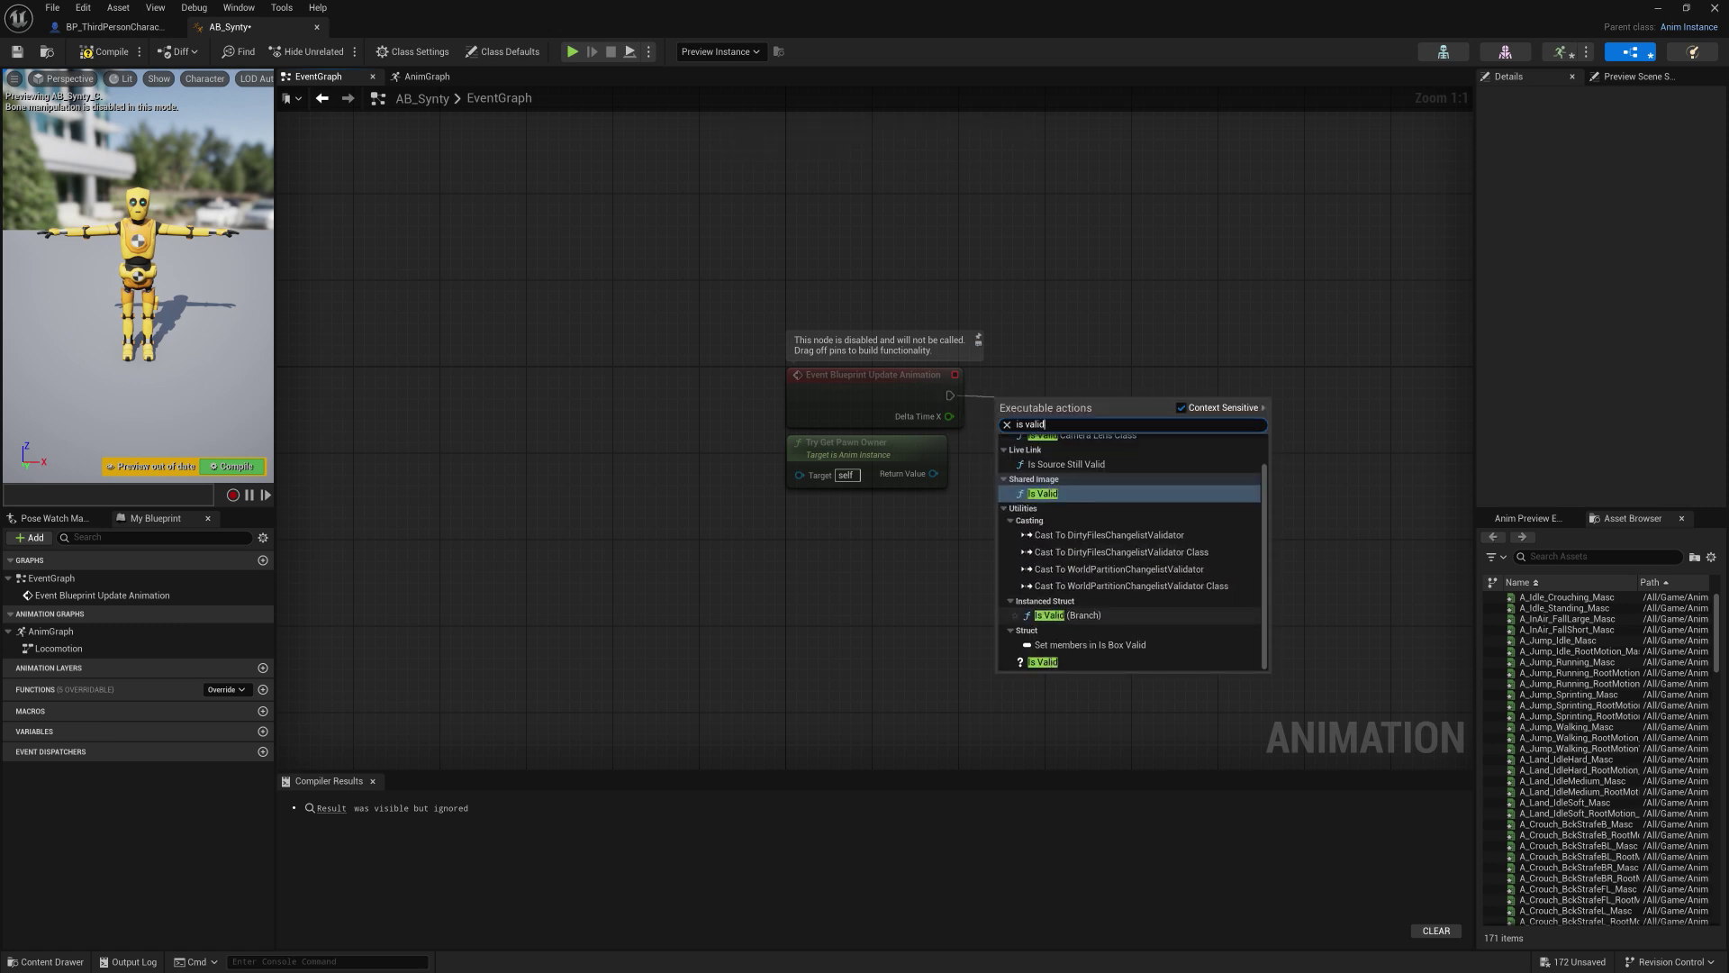
{"action": "left_click", "coordinate": [1043, 662]}
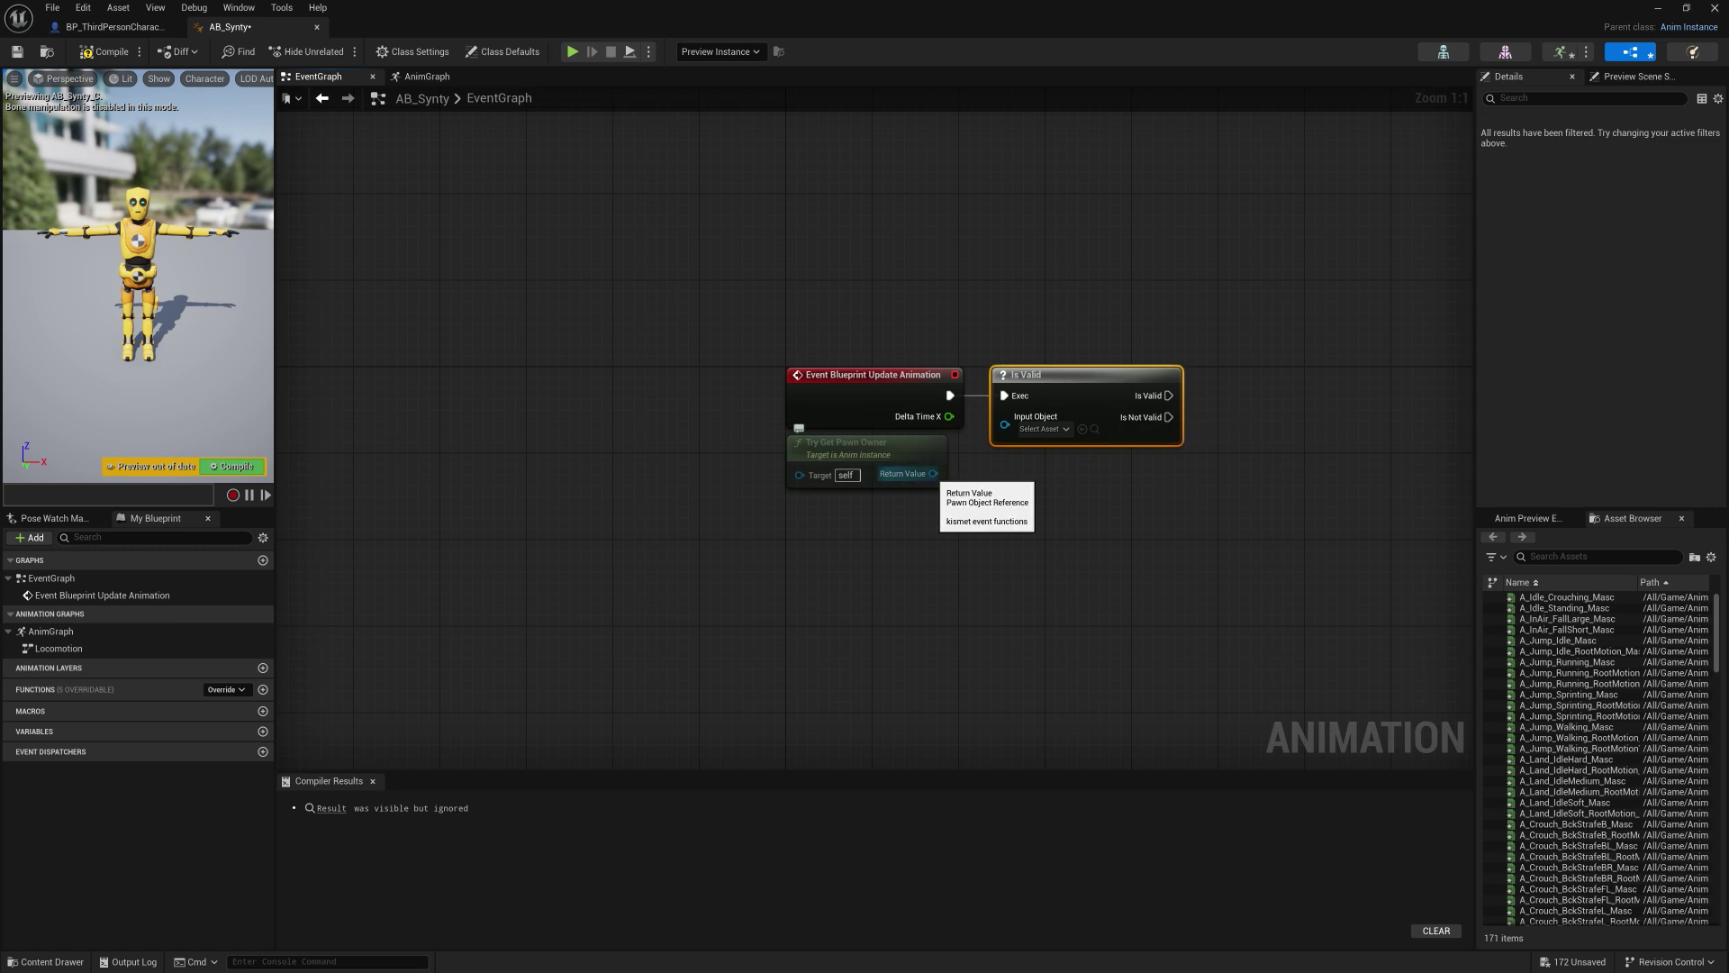
{"action": "left_click_drag", "start_coordinate": [932, 473], "coordinate": [1007, 420]}
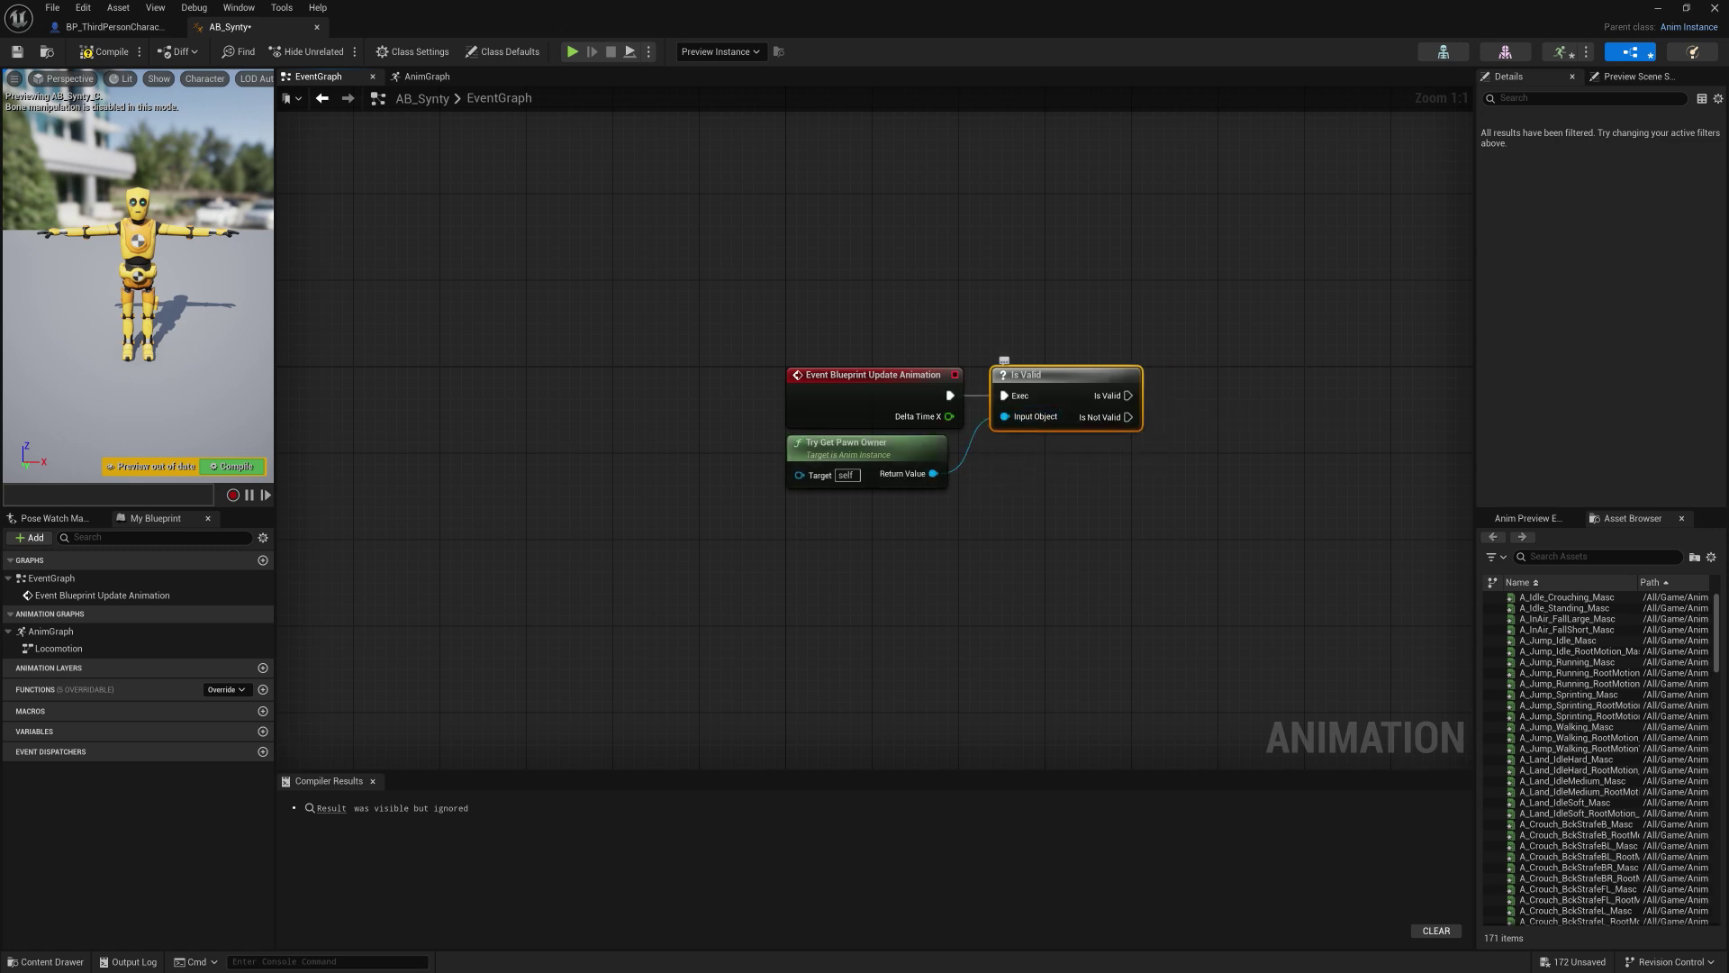
Step: Add a Get Velocity node from Try Get Pawn Owner's Return Value and line up the two nodes below the event row
{"action": "right_click_drag", "start_coordinate": [1042, 555], "coordinate": [910, 552]}
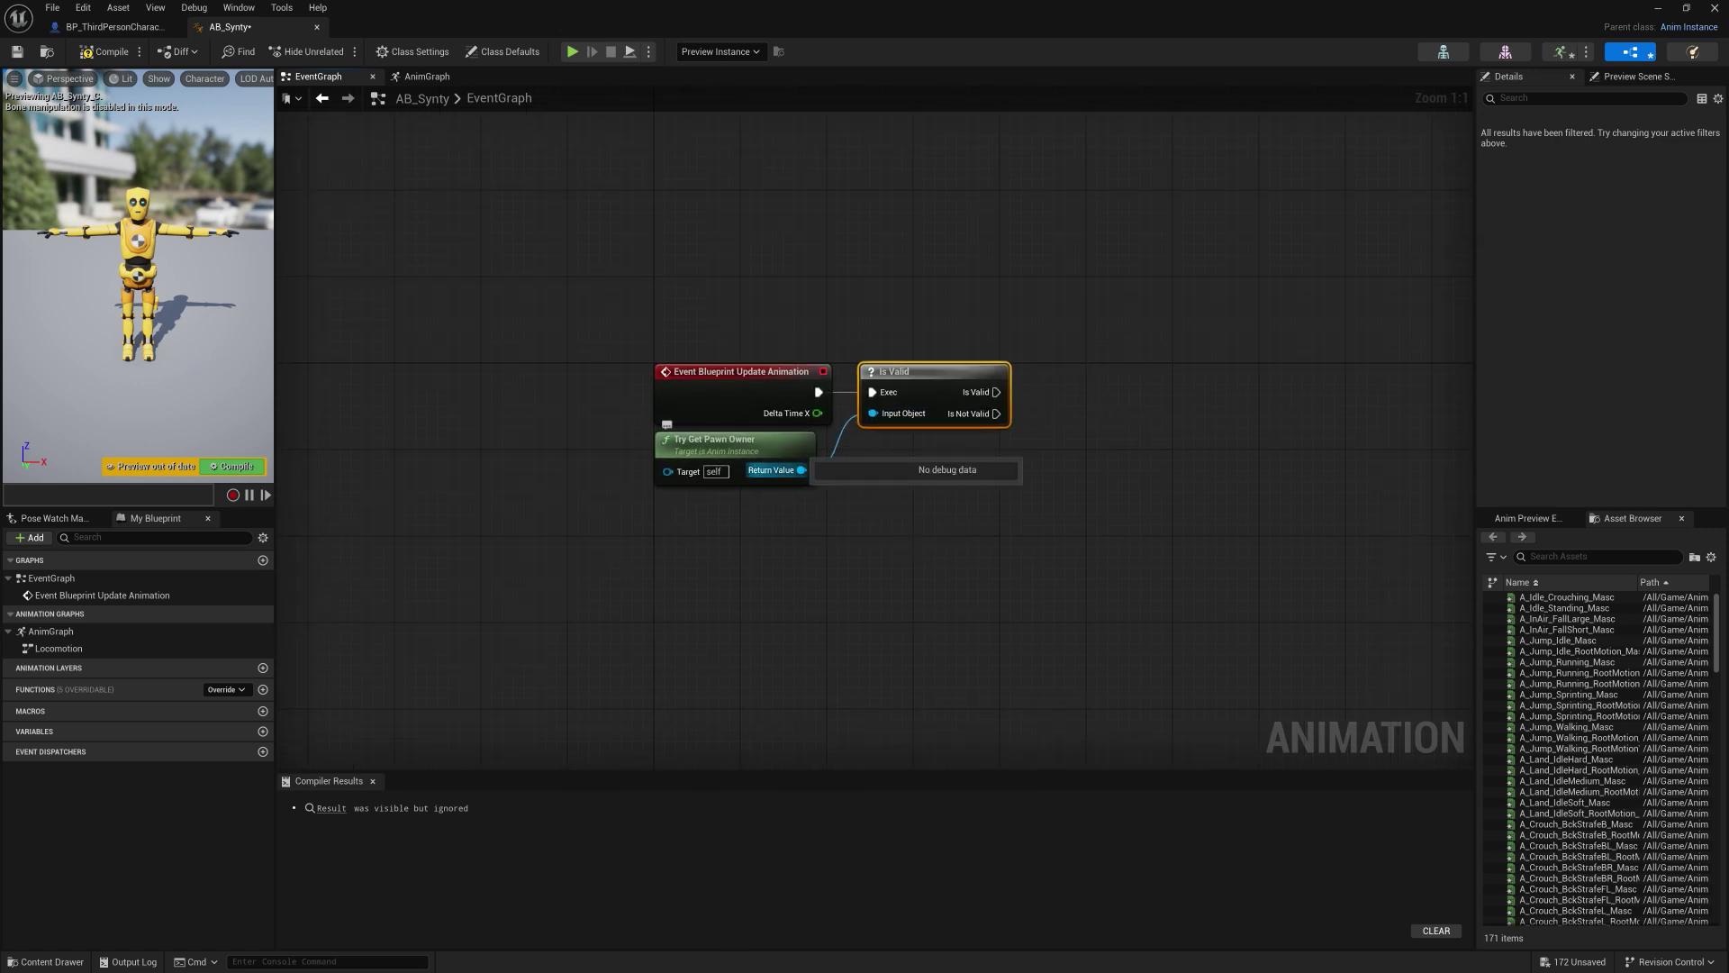
{"action": "left_click_drag", "start_coordinate": [802, 469], "coordinate": [869, 471]}
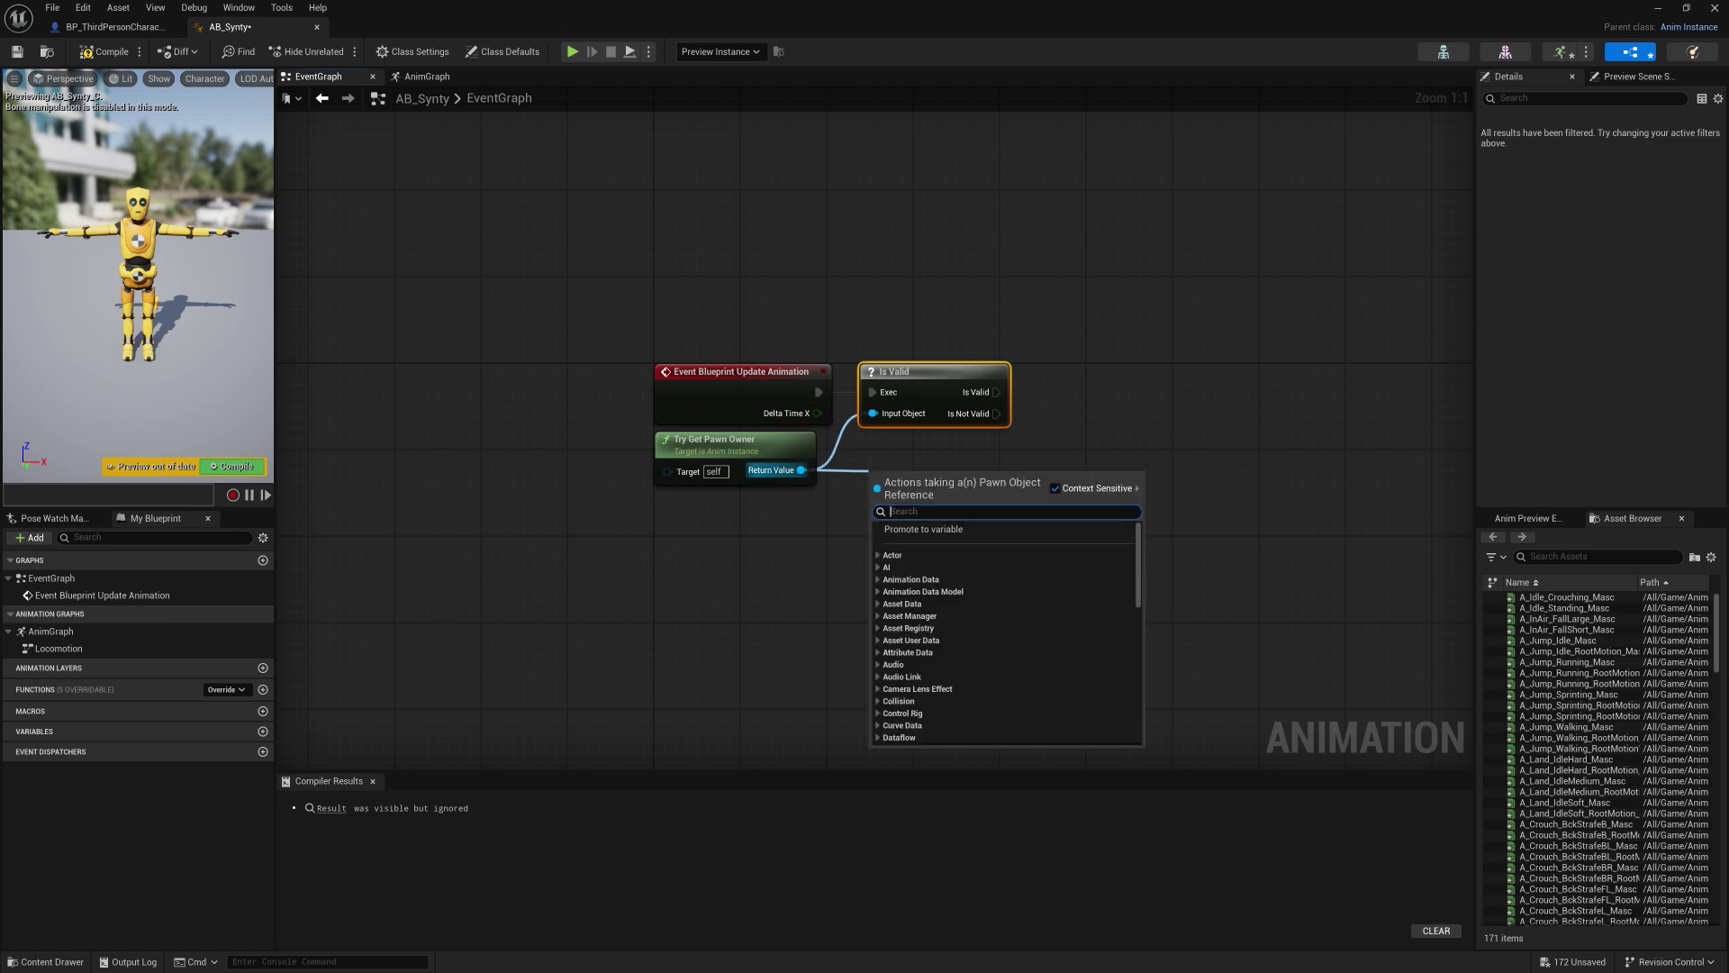
{"action": "type", "text": "get ve"}
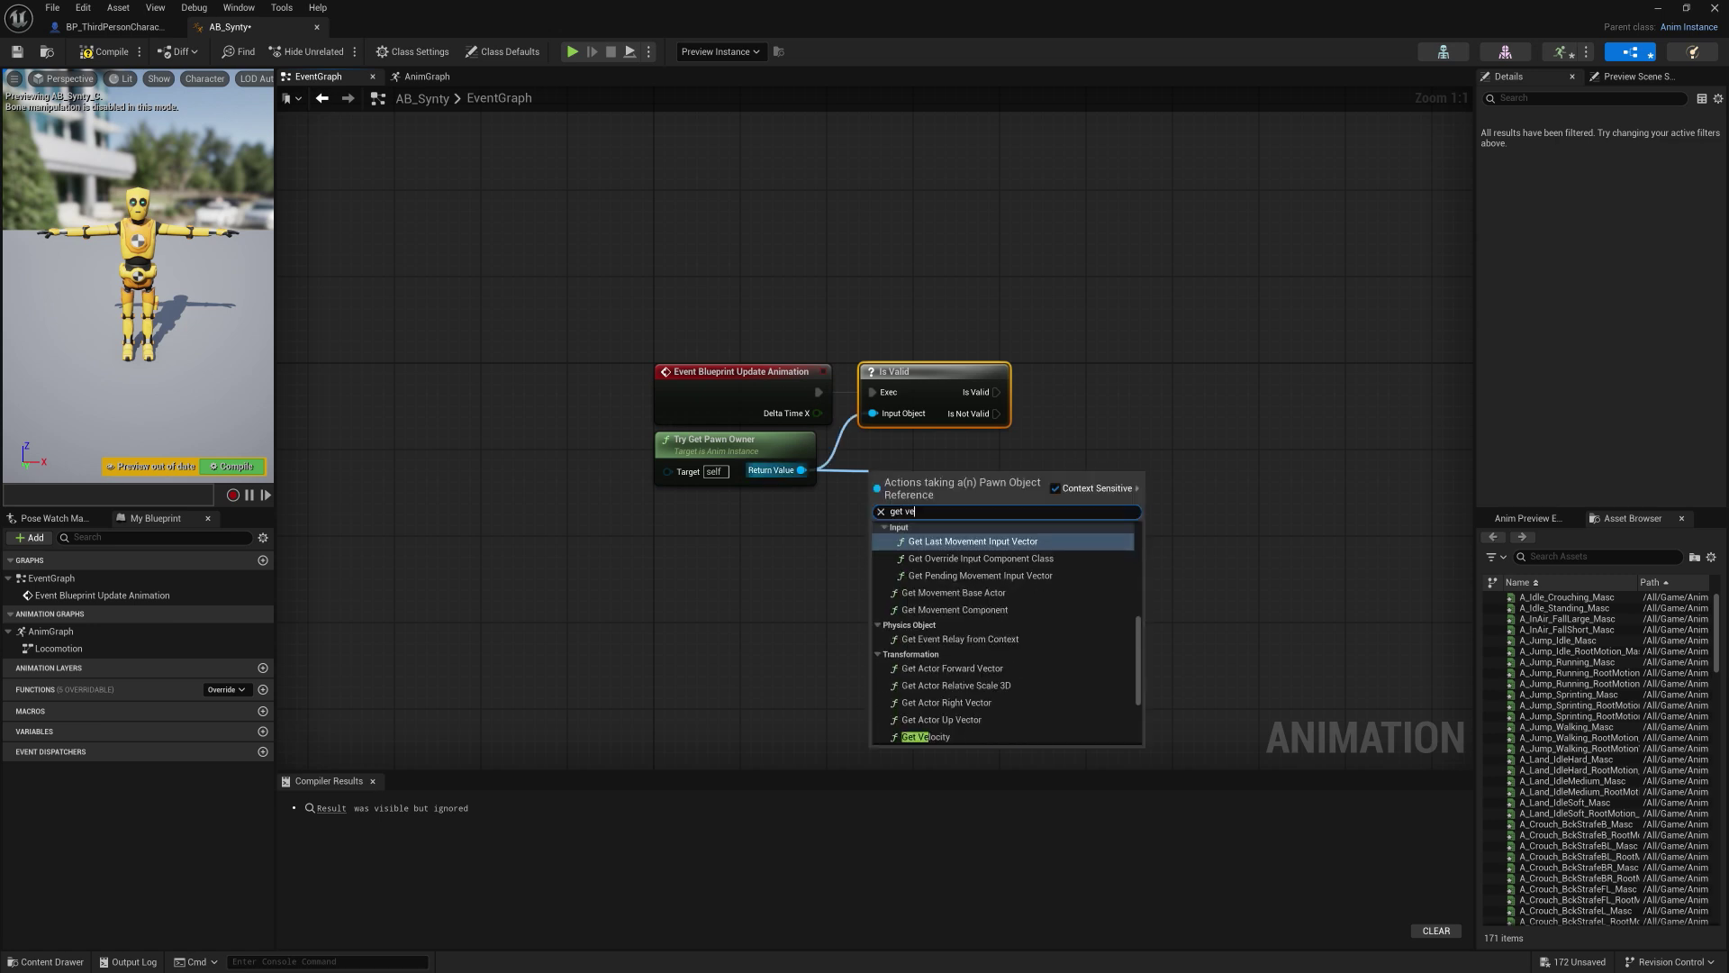
{"action": "type", "text": "lo"}
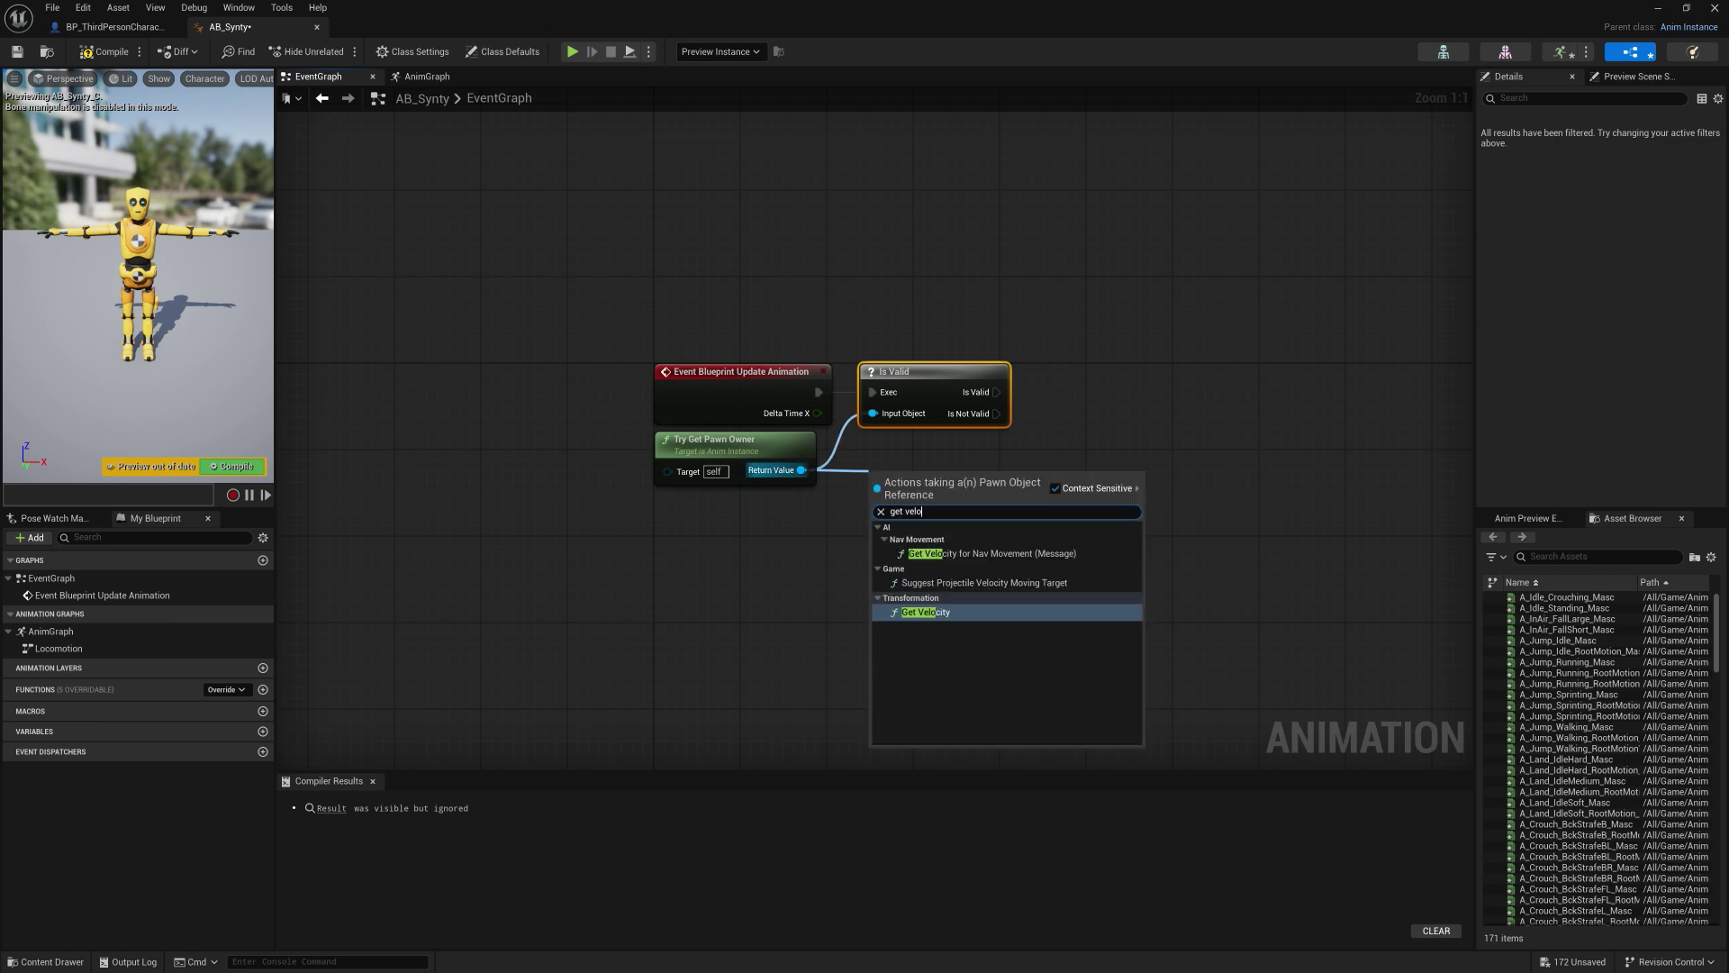
{"action": "key", "text": "Return"}
{"action": "left_click", "coordinate": [738, 445], "text": "ctrl"}
{"action": "key", "text": "q"}
{"action": "left_click_drag", "start_coordinate": [738, 445], "coordinate": [738, 453]}
{"action": "left_click", "coordinate": [775, 559]}
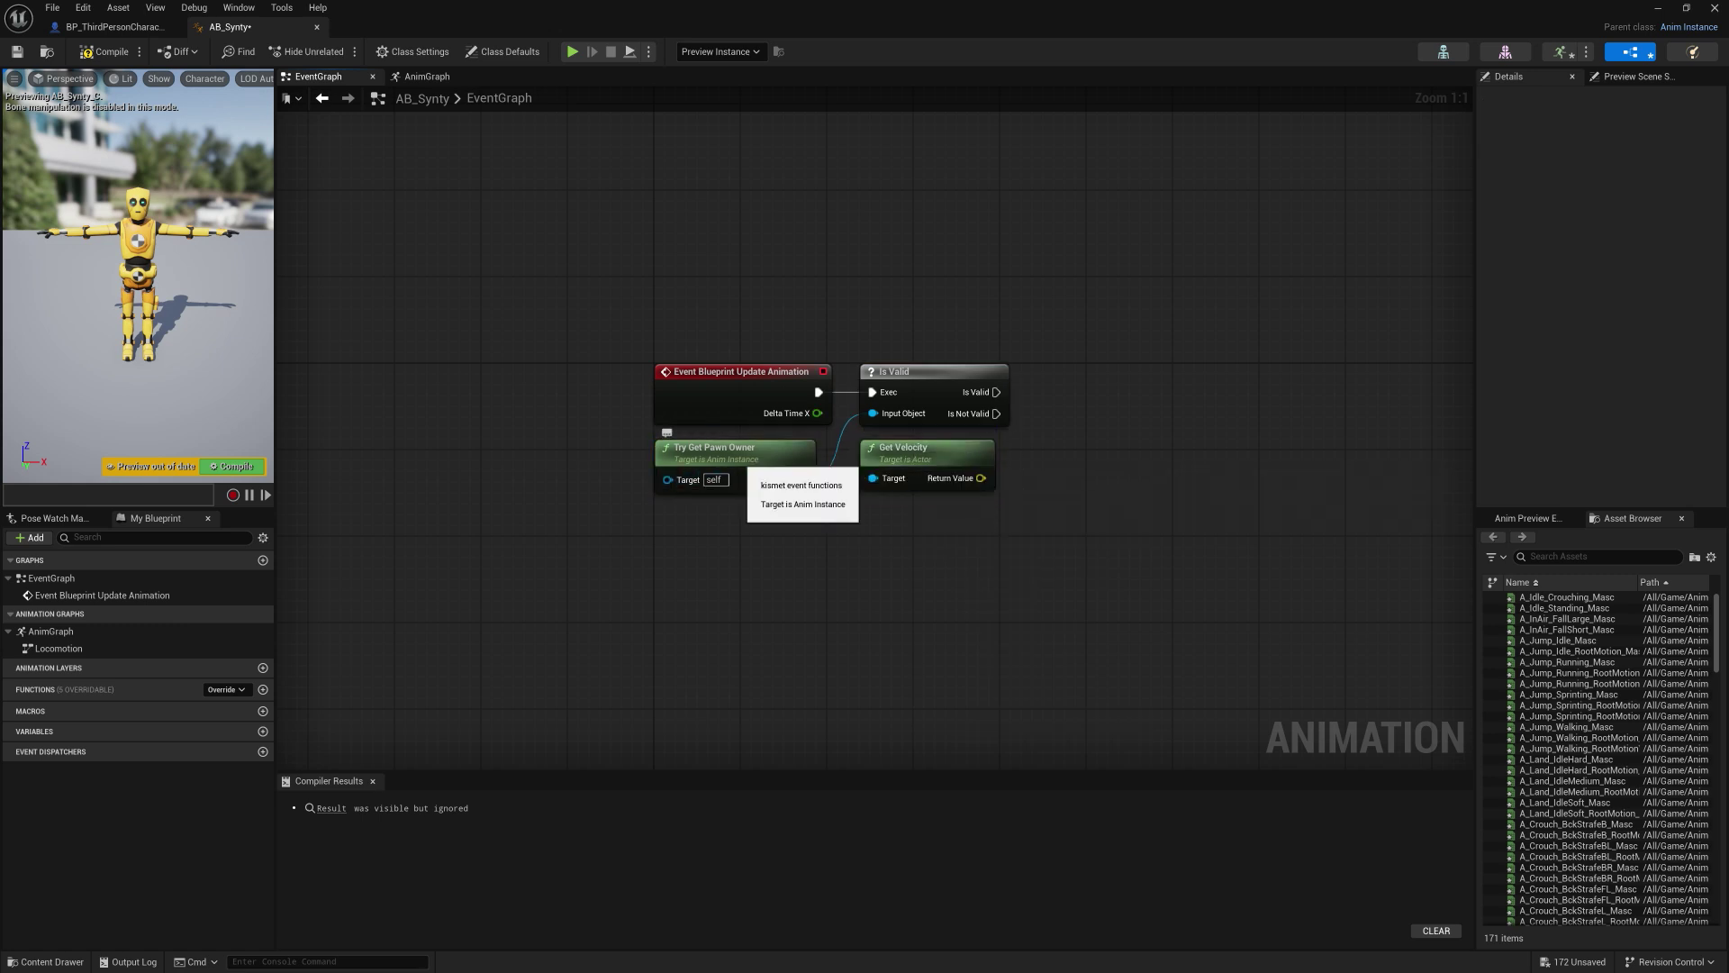
Step: Add a Vector Length node fed by Get Velocity's Return Value
{"action": "right_click_drag", "start_coordinate": [993, 589], "coordinate": [803, 618]}
{"action": "left_click_drag", "start_coordinate": [792, 510], "coordinate": [842, 510]}
{"action": "type", "text": "vector len"}
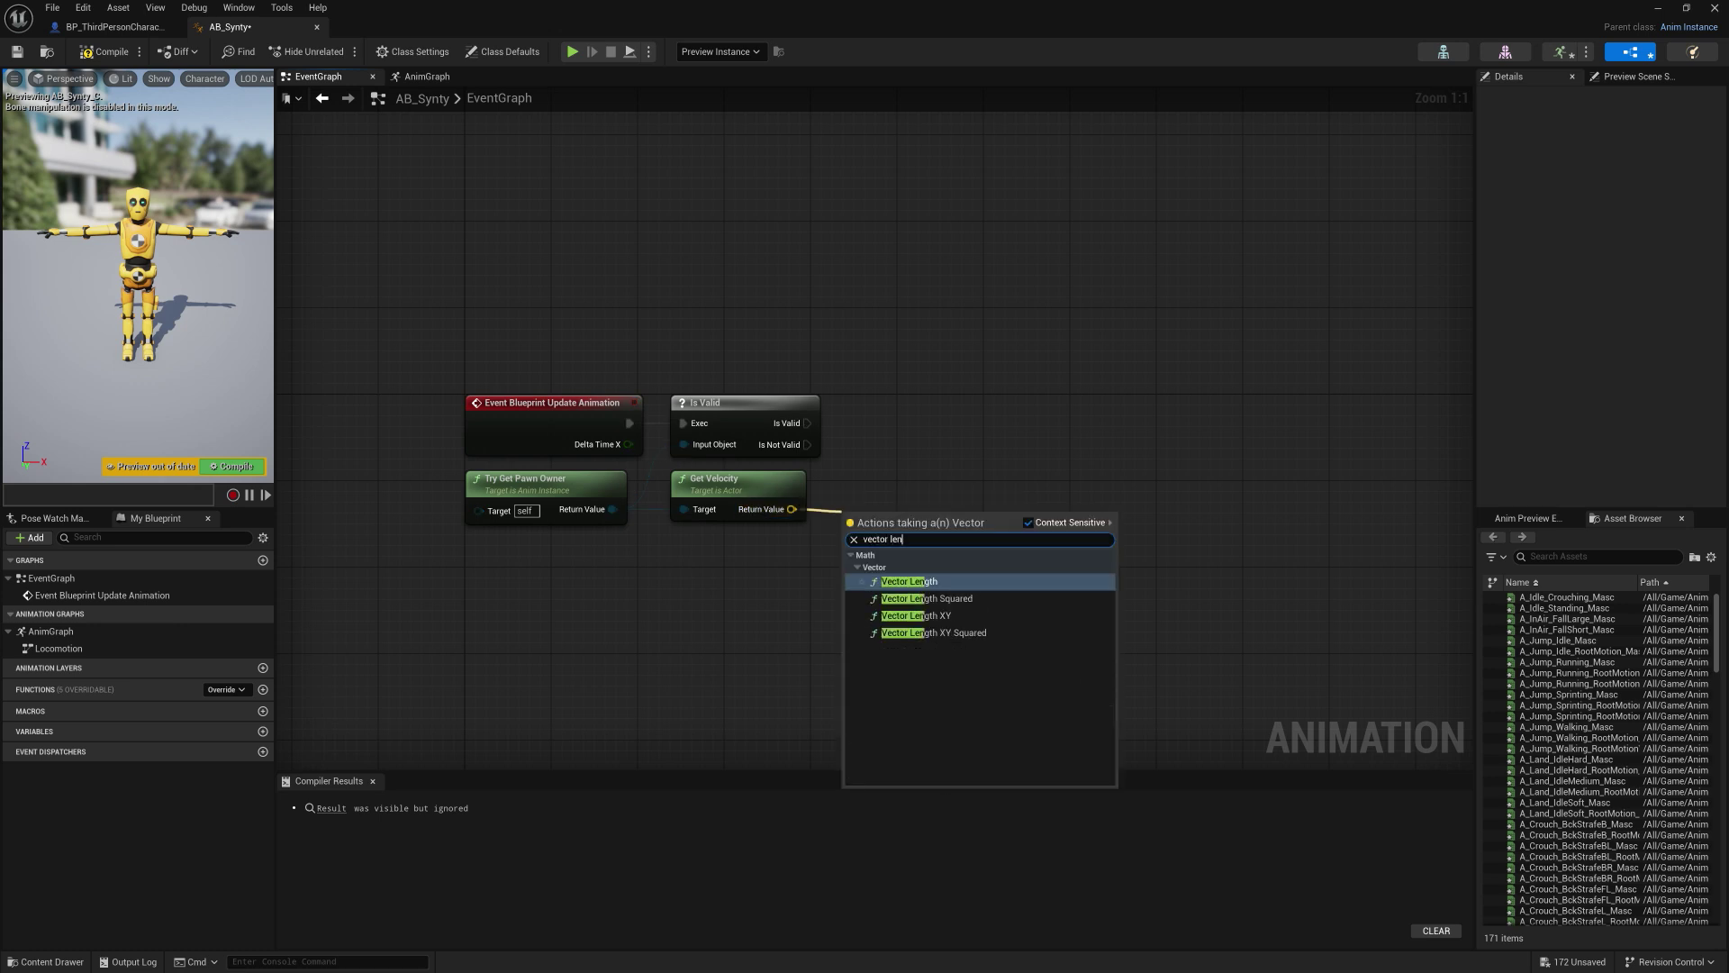
{"action": "key", "text": "Return"}
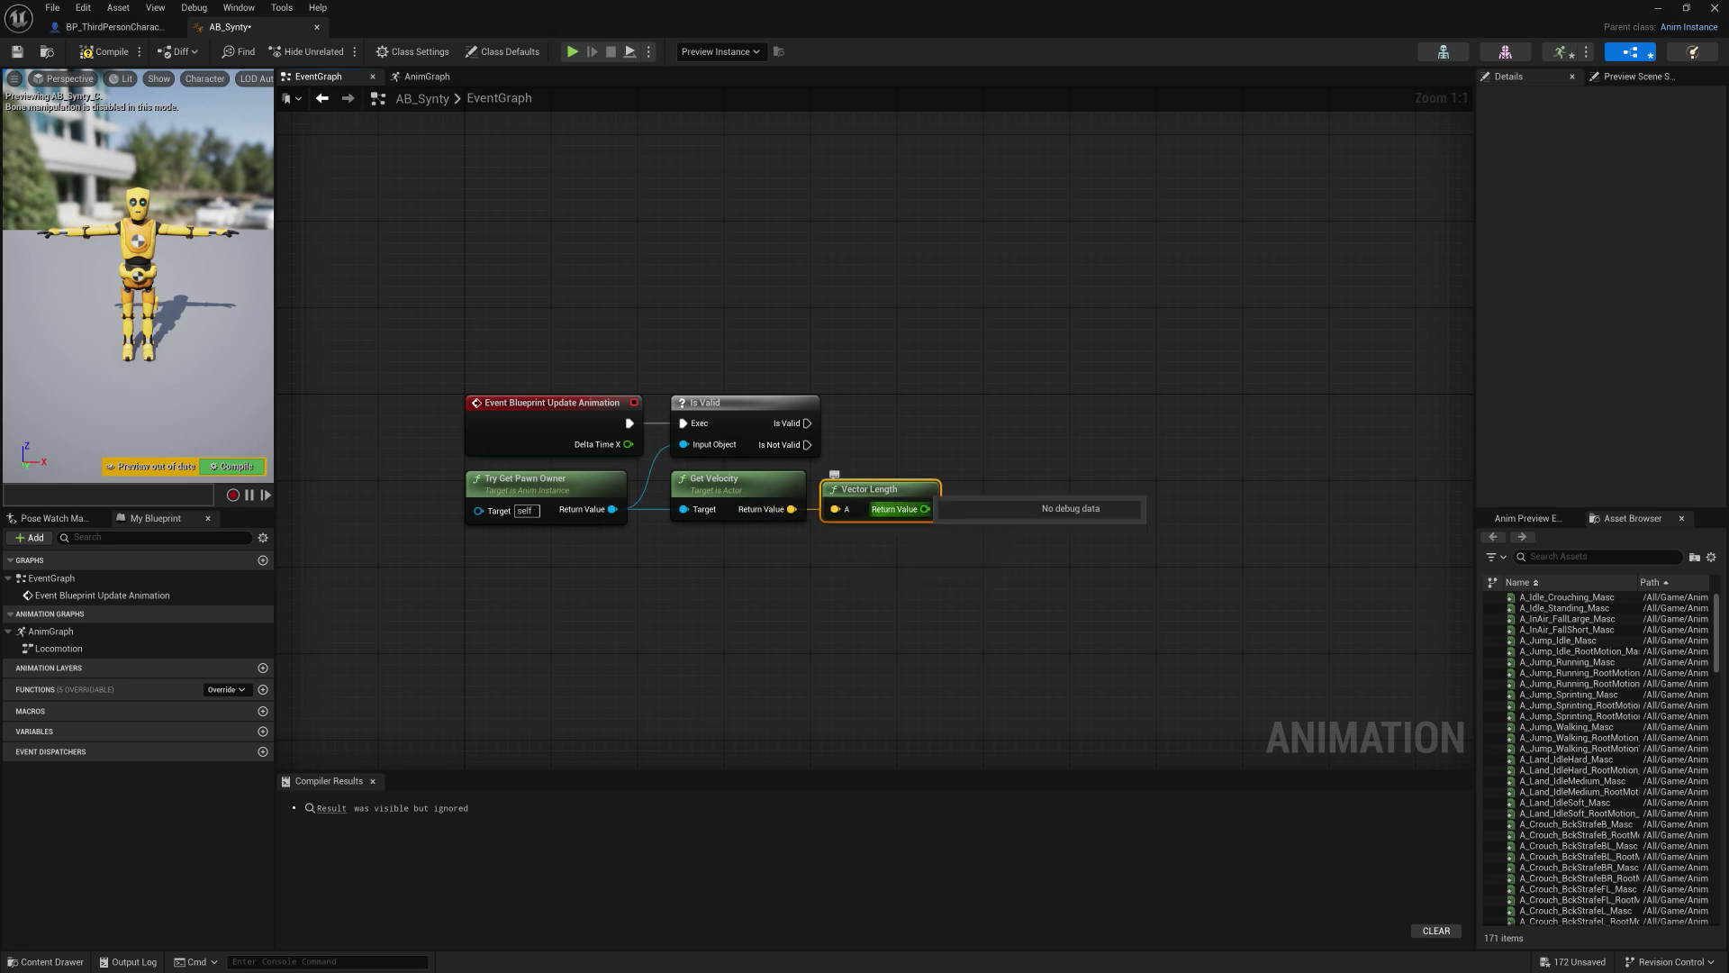
Step: Promote Vector Length's Return Value to a variable named Speed and run its SET node from the Is Valid execution output
{"action": "right_click", "coordinate": [925, 509]}
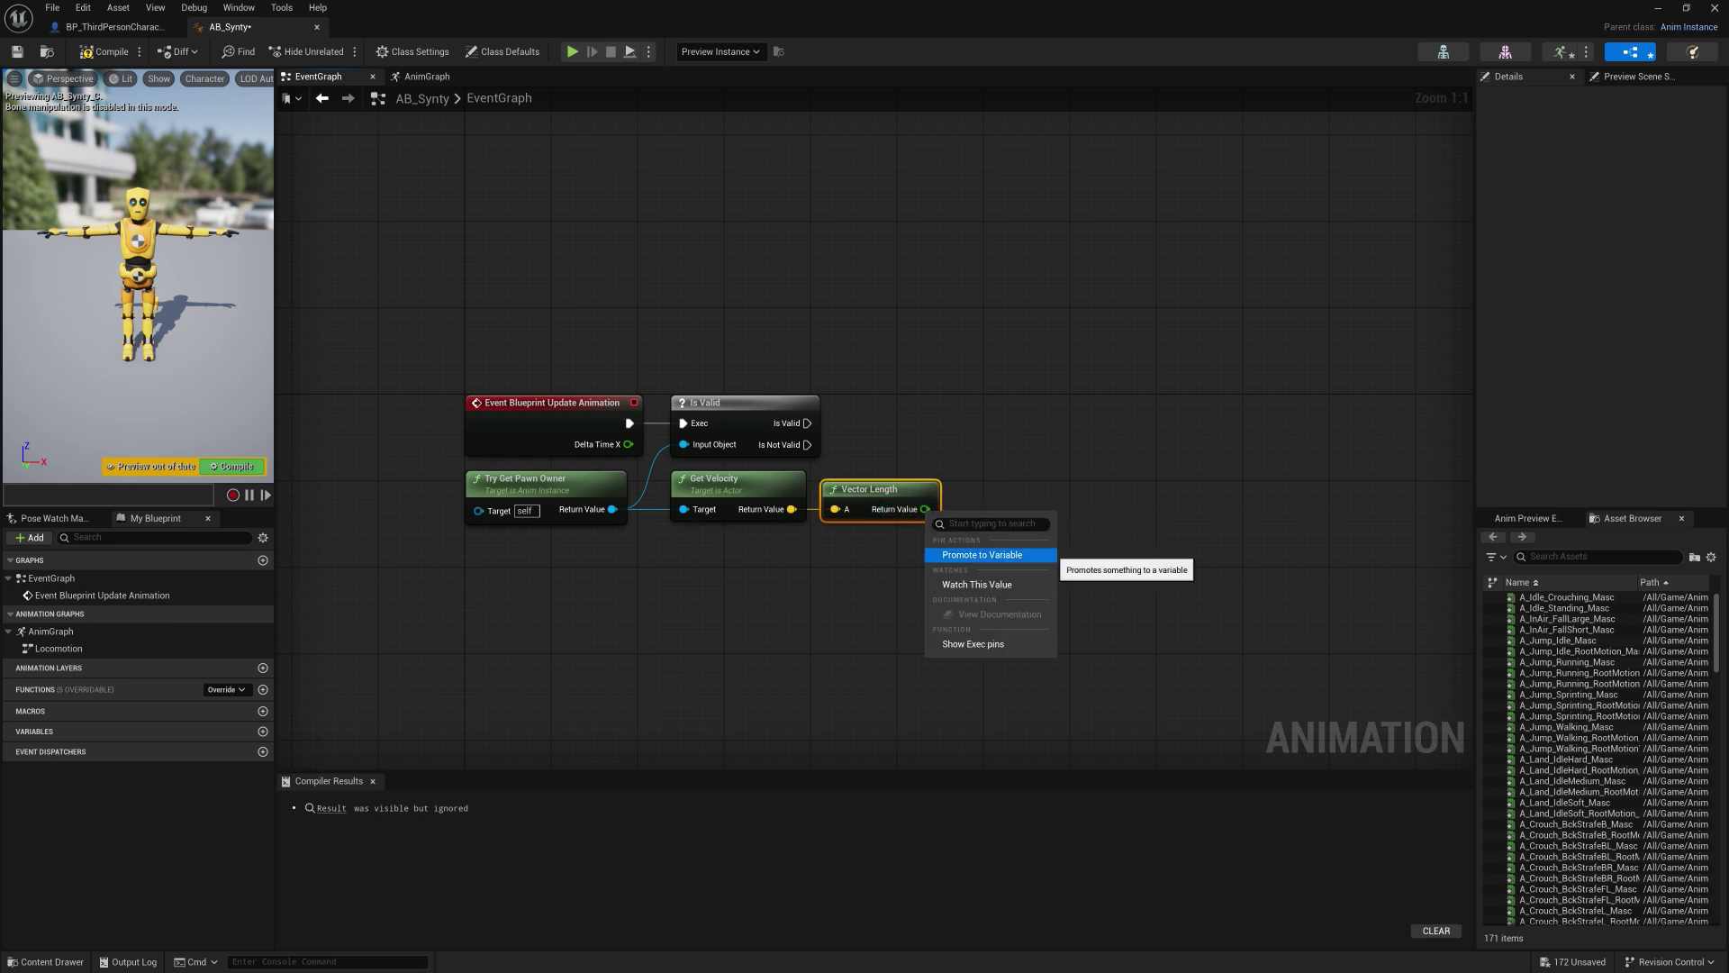
{"action": "left_click", "coordinate": [968, 553]}
{"action": "left_click_drag", "start_coordinate": [1142, 491], "coordinate": [1001, 415]}
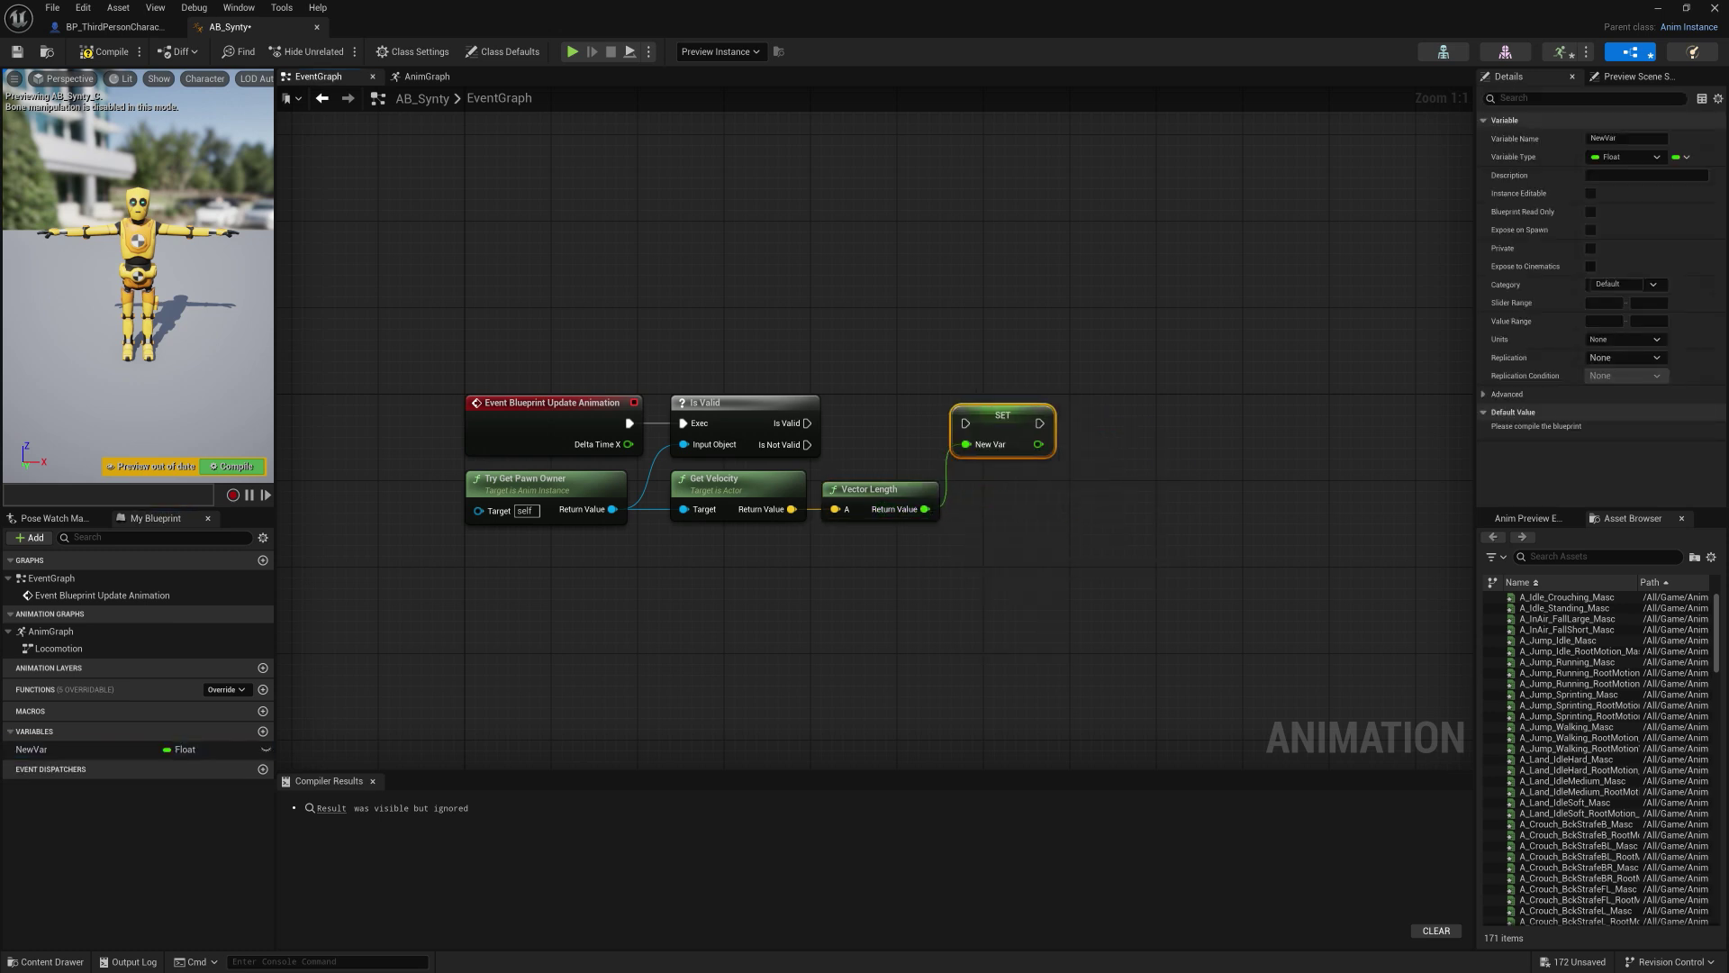
{"action": "left_click", "coordinate": [1607, 138]}
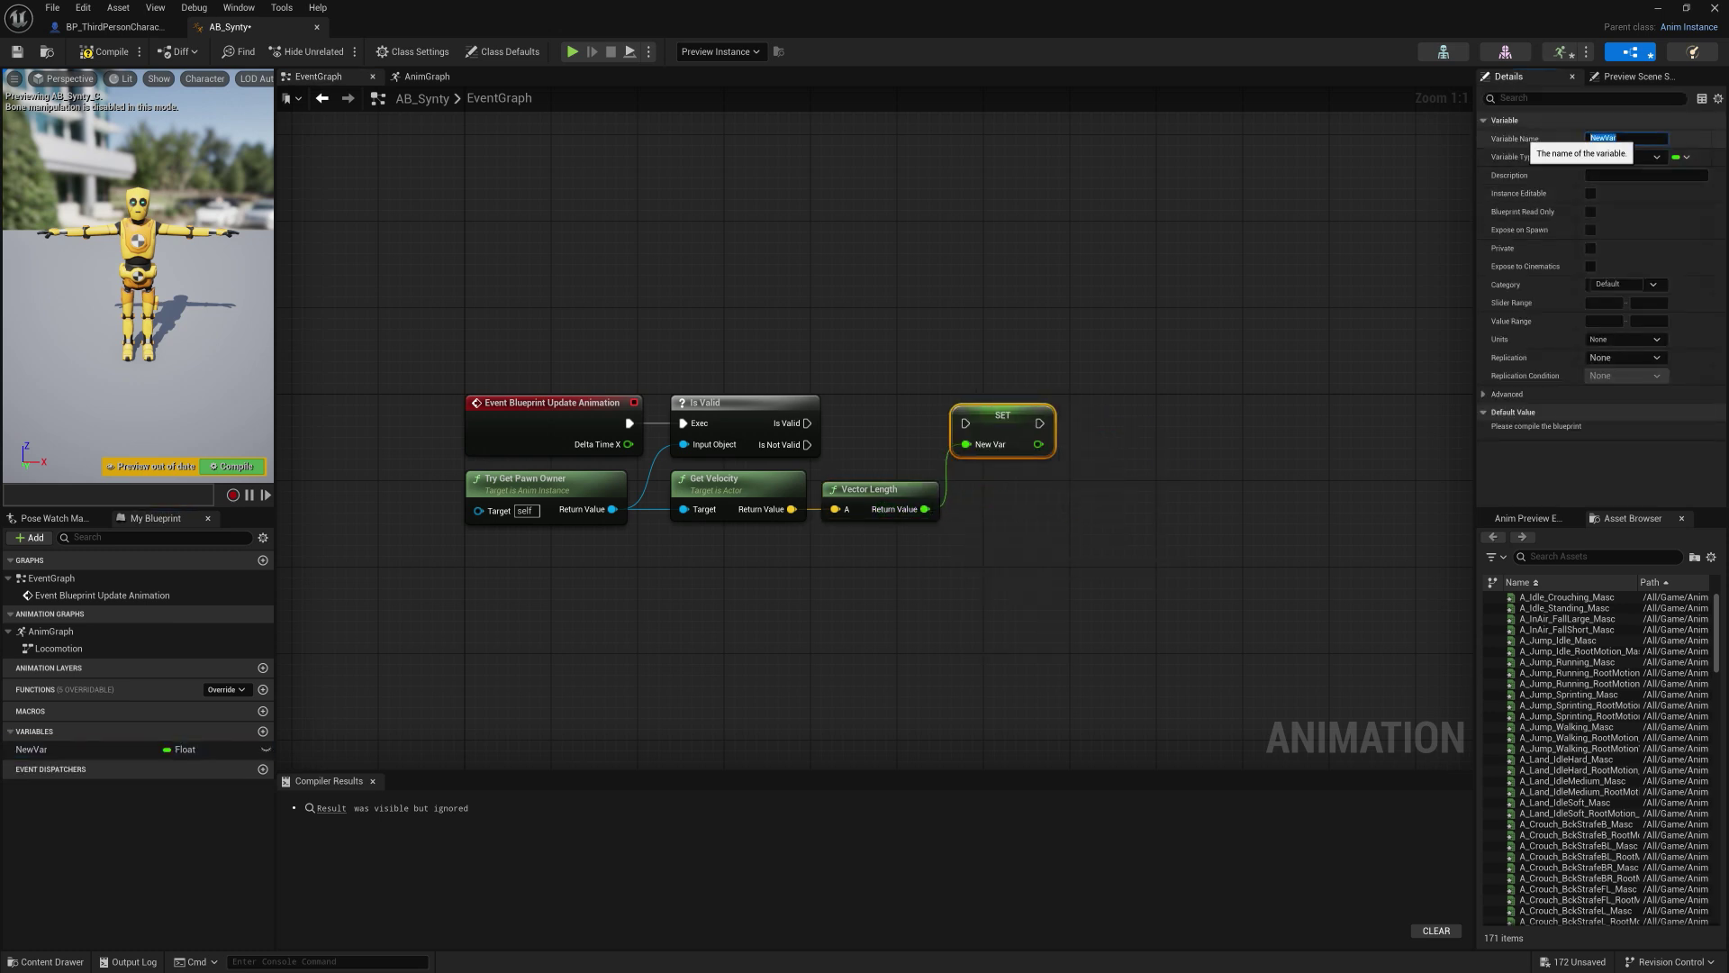
{"action": "type", "text": "Speed"}
{"action": "key", "text": "Return"}
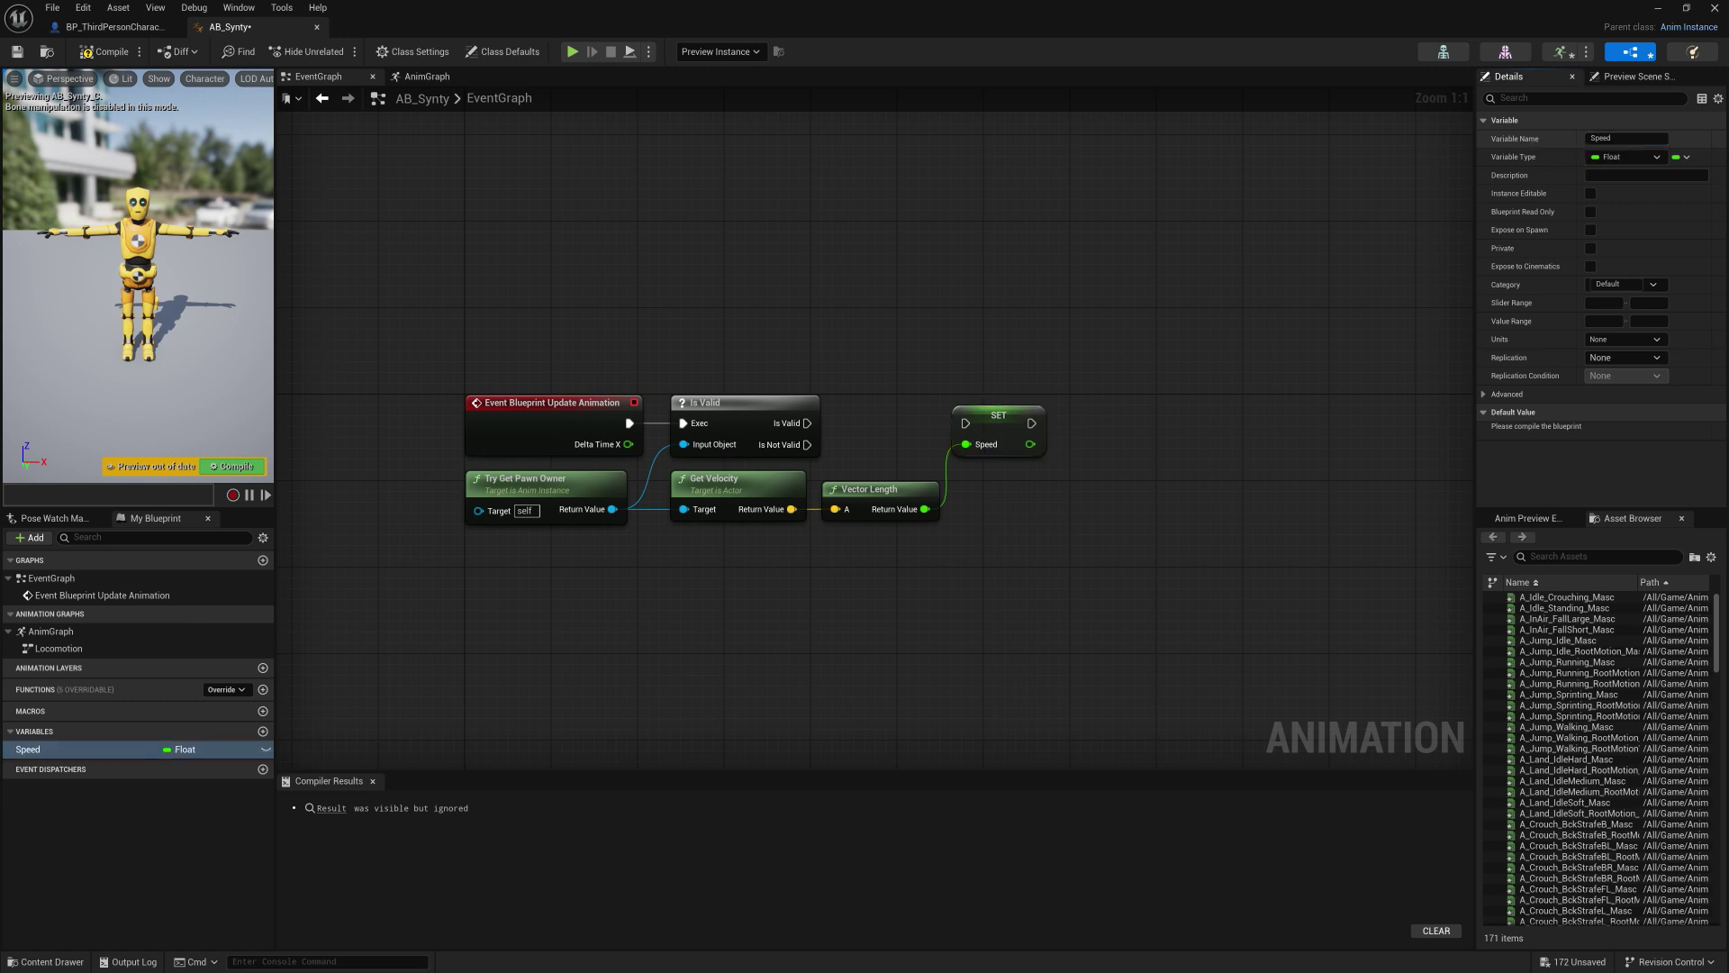
{"action": "left_click_drag", "start_coordinate": [806, 423], "coordinate": [966, 424]}
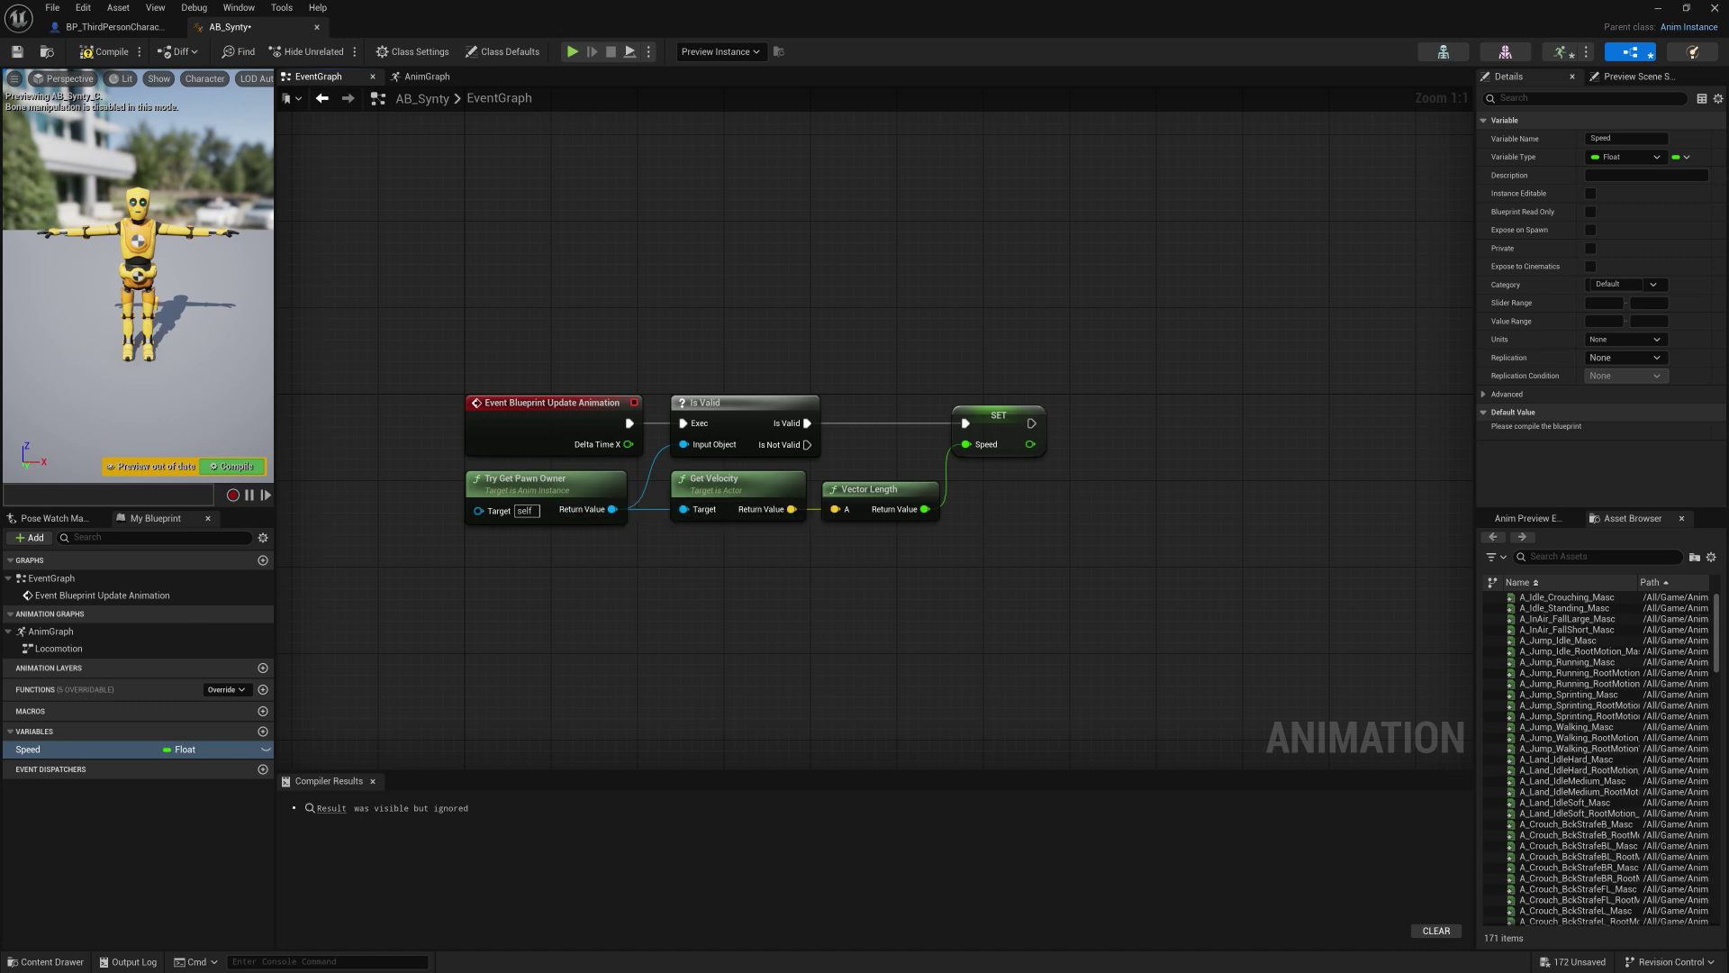
Step: Add a Get Actor Rotation node from Try Get Pawn Owner's Return Value
{"action": "left_click_drag", "start_coordinate": [612, 509], "coordinate": [677, 571]}
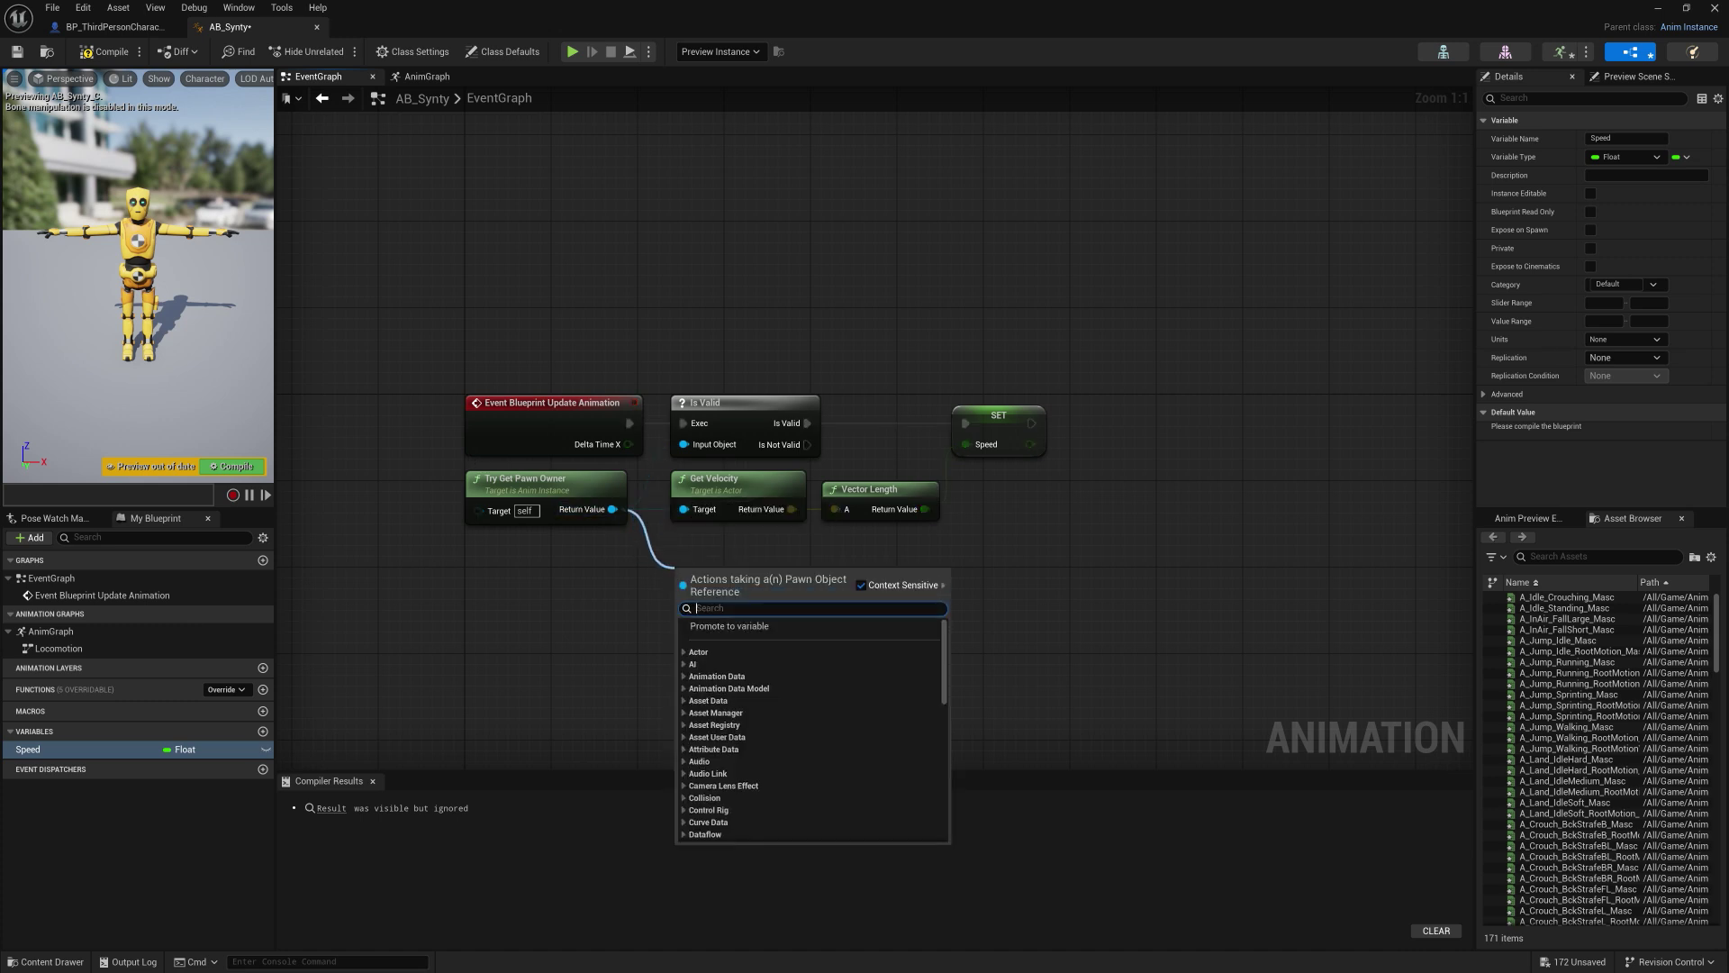
{"action": "type", "text": "get actor rot"}
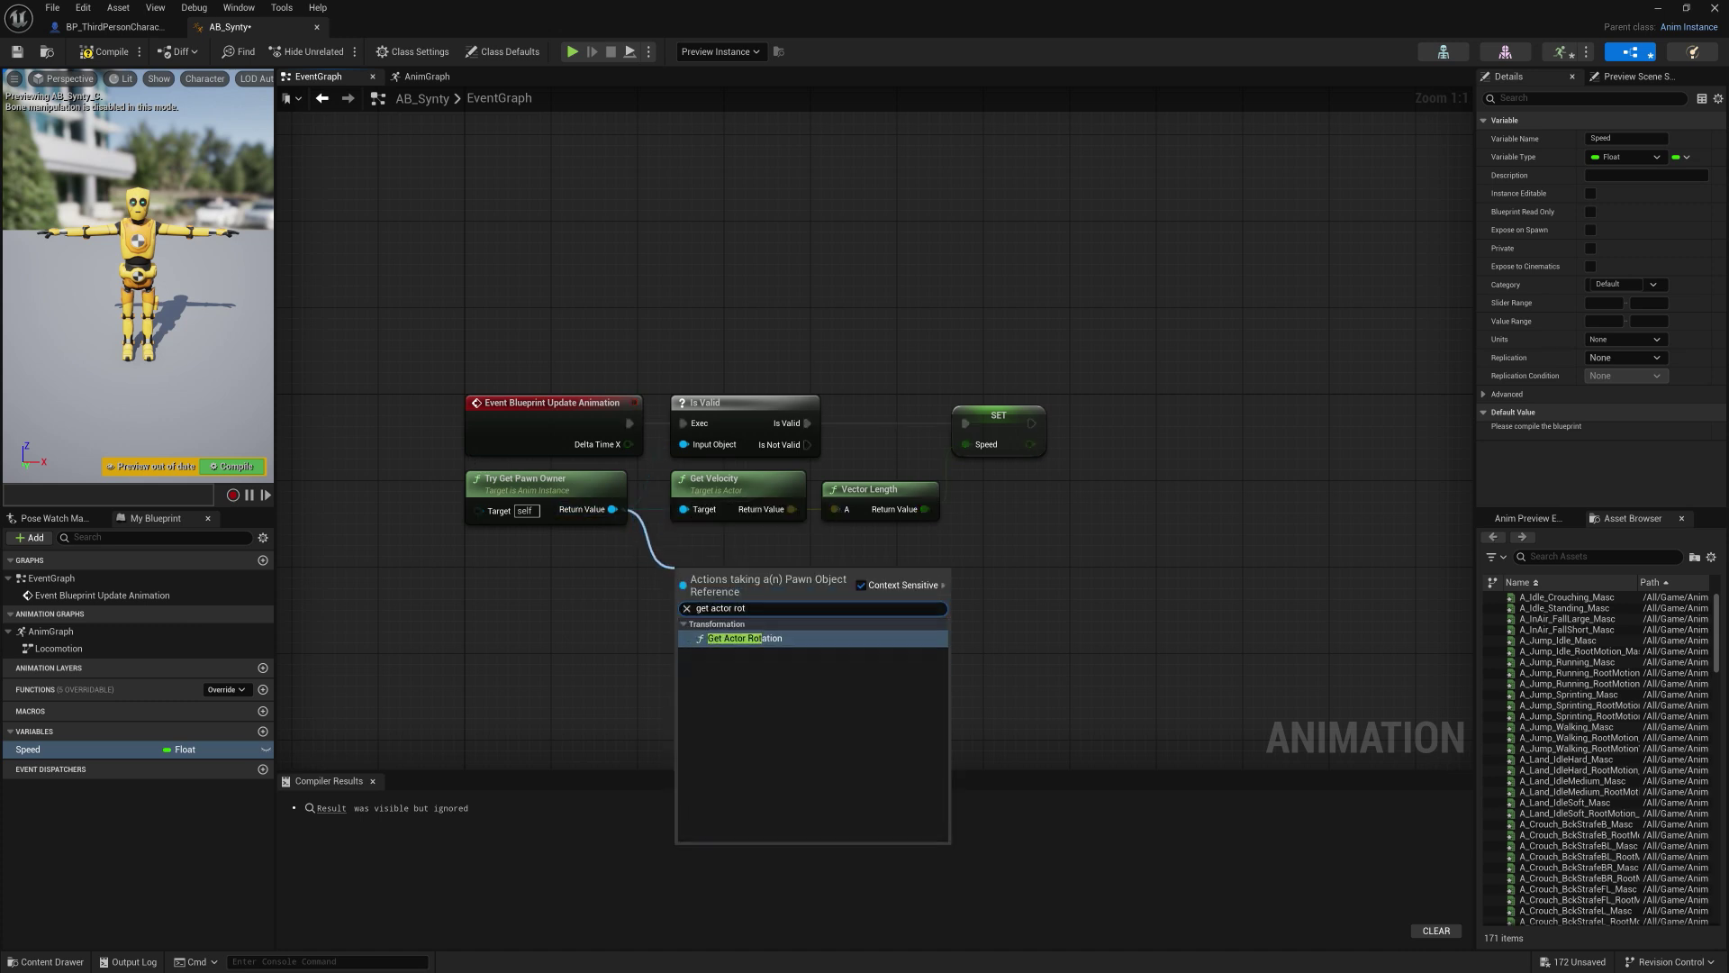
{"action": "key", "text": "Return"}
Step: Add a Calculate Direction node fed by Get Actor Rotation and Get Velocity, and align it with the rotation node
{"action": "left_click_drag", "start_coordinate": [791, 573], "coordinate": [830, 580]}
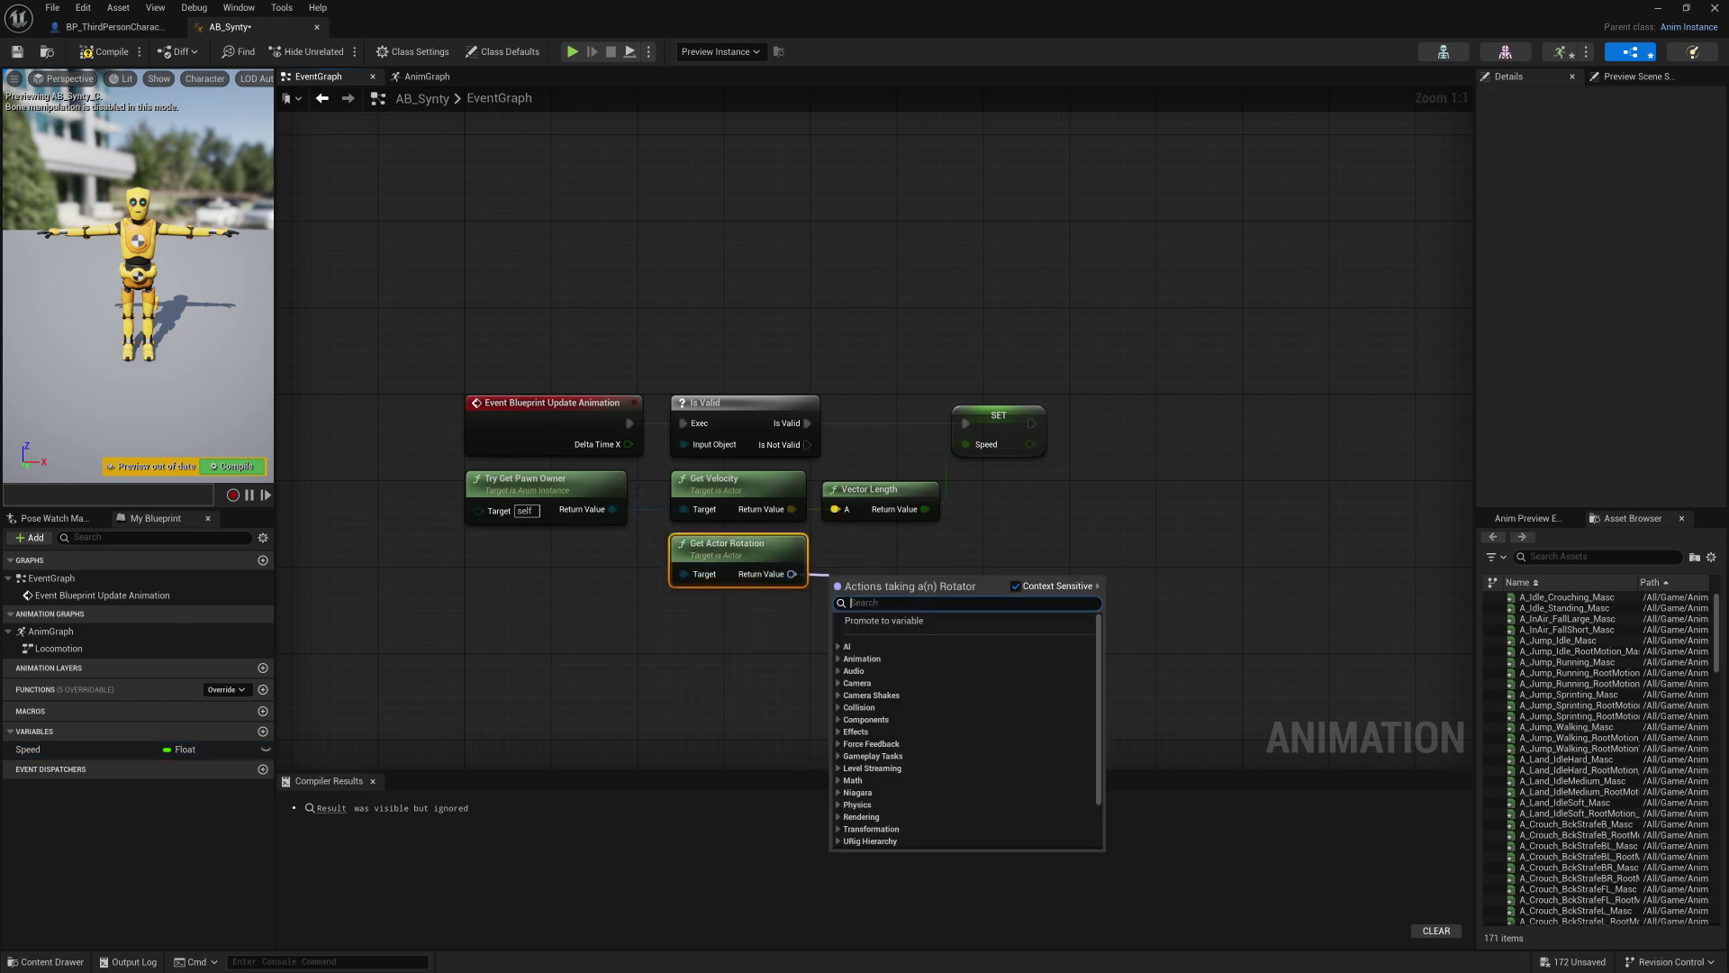
{"action": "type", "text": "calc"}
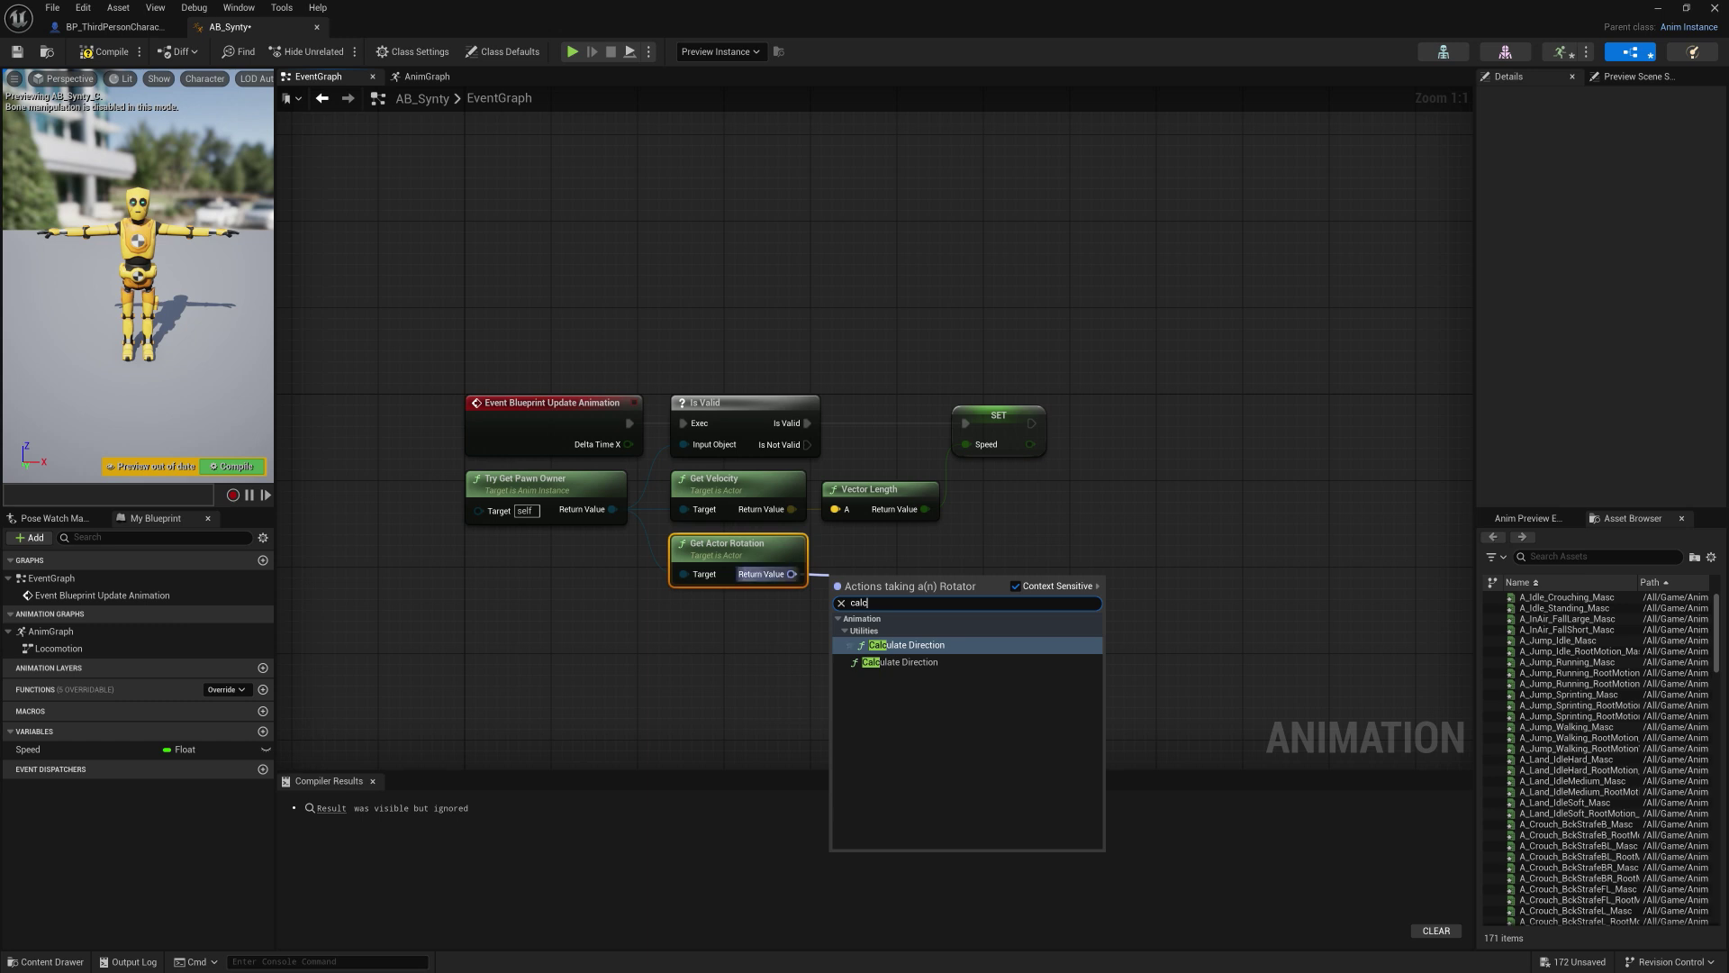
{"action": "key", "text": "Return"}
{"action": "left_click_drag", "start_coordinate": [837, 578], "coordinate": [837, 546]}
{"action": "left_click_drag", "start_coordinate": [730, 544], "coordinate": [730, 554]}
{"action": "left_click", "coordinate": [878, 546], "text": "shift"}
{"action": "key", "text": "q"}
{"action": "left_click", "coordinate": [872, 648]}
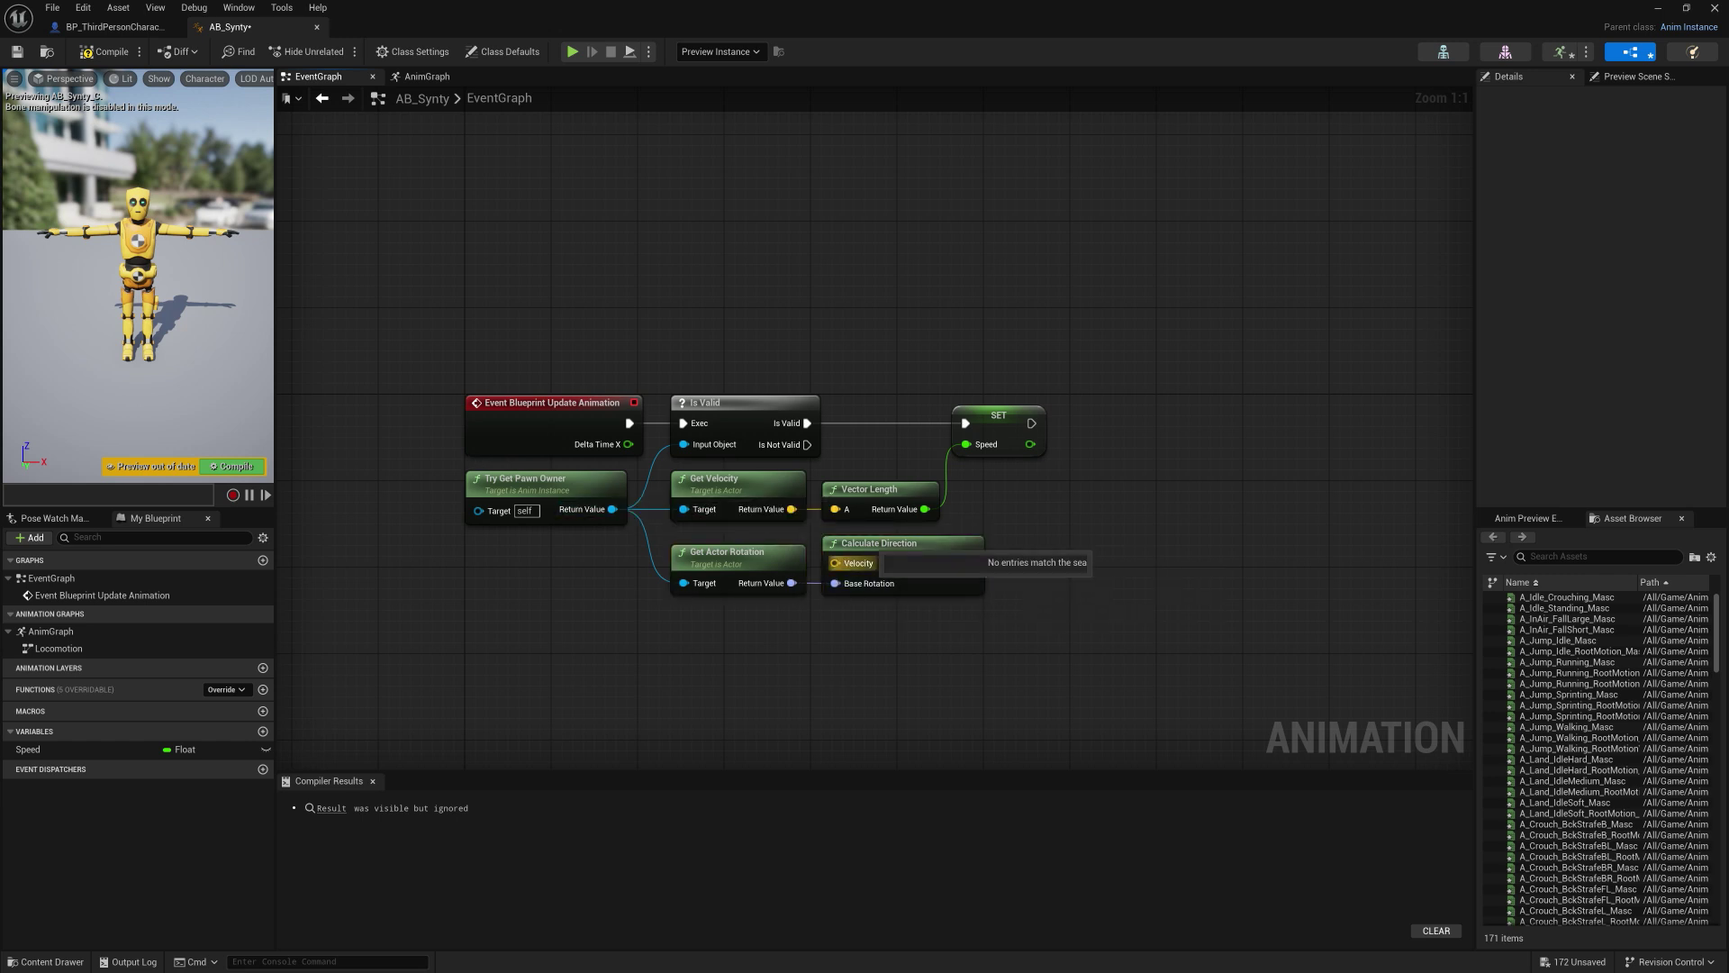
{"action": "left_click_drag", "start_coordinate": [791, 509], "coordinate": [835, 563]}
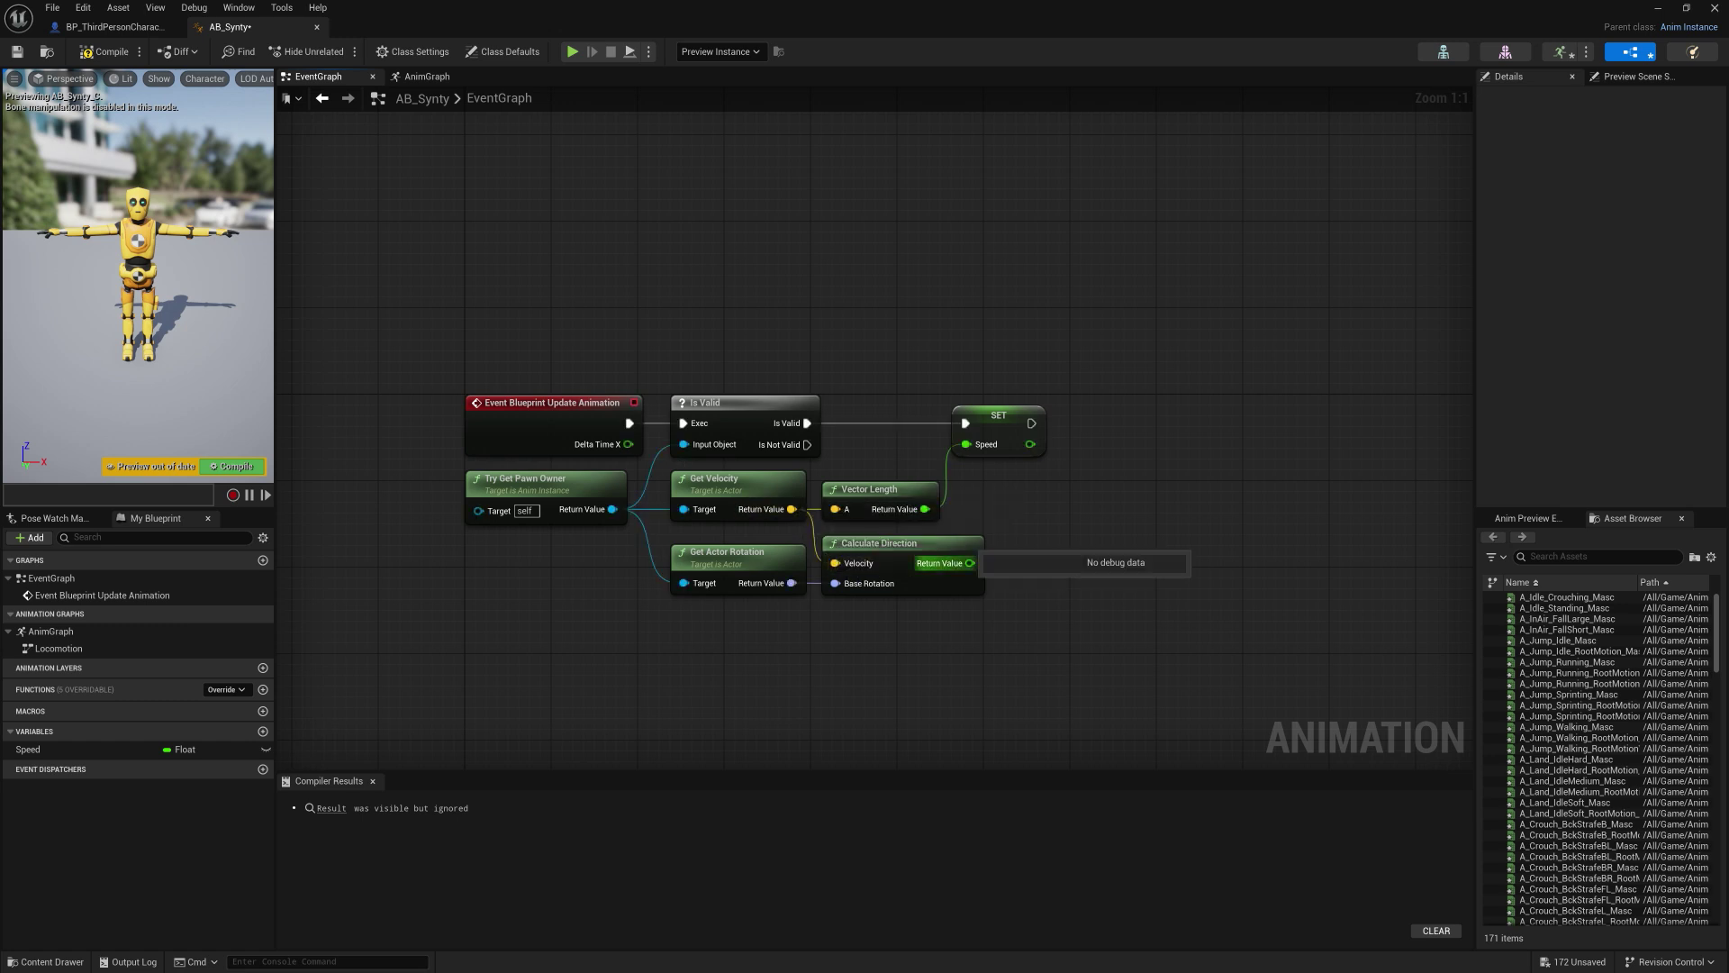
Step: Promote Calculate Direction's Return Value to a variable named Direction, set directly after Speed, then compile and save the blueprint
{"action": "right_click", "coordinate": [970, 563]}
{"action": "left_click", "coordinate": [1018, 608]}
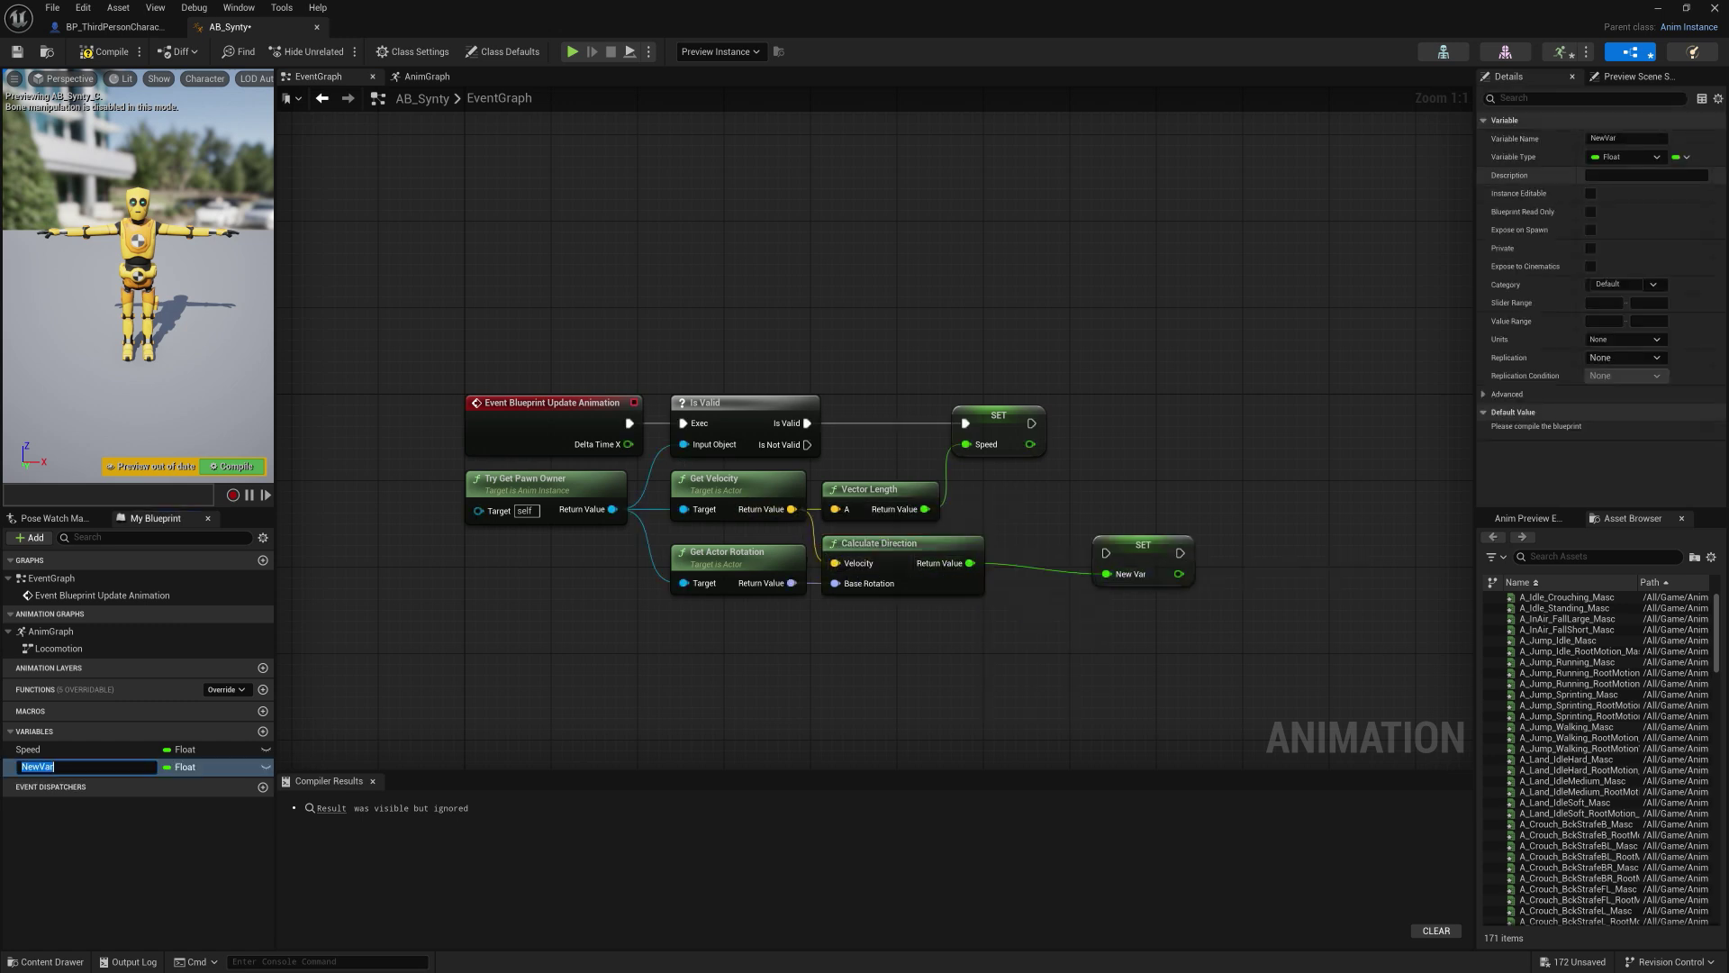
{"action": "left_click", "coordinate": [1603, 139]}
{"action": "type", "text": "Direction"}
{"action": "key", "text": "Return"}
{"action": "left_click_drag", "start_coordinate": [1142, 545], "coordinate": [1031, 424]}
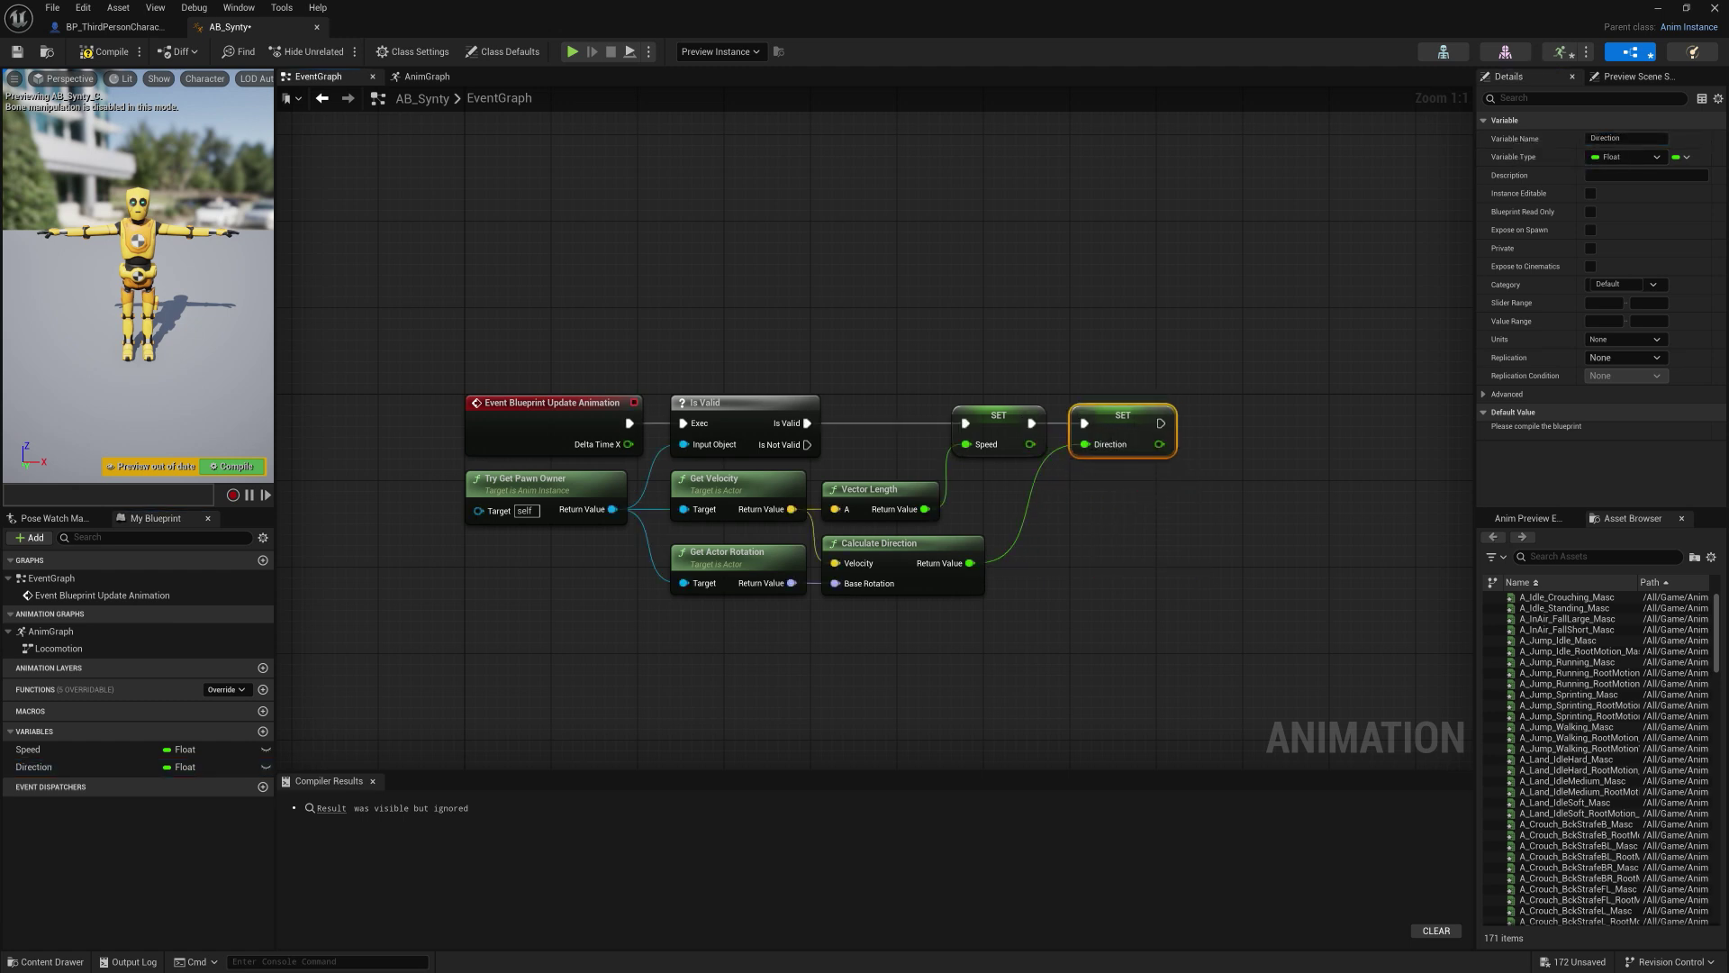
{"action": "left_click", "coordinate": [97, 53]}
{"action": "left_click", "coordinate": [17, 53]}
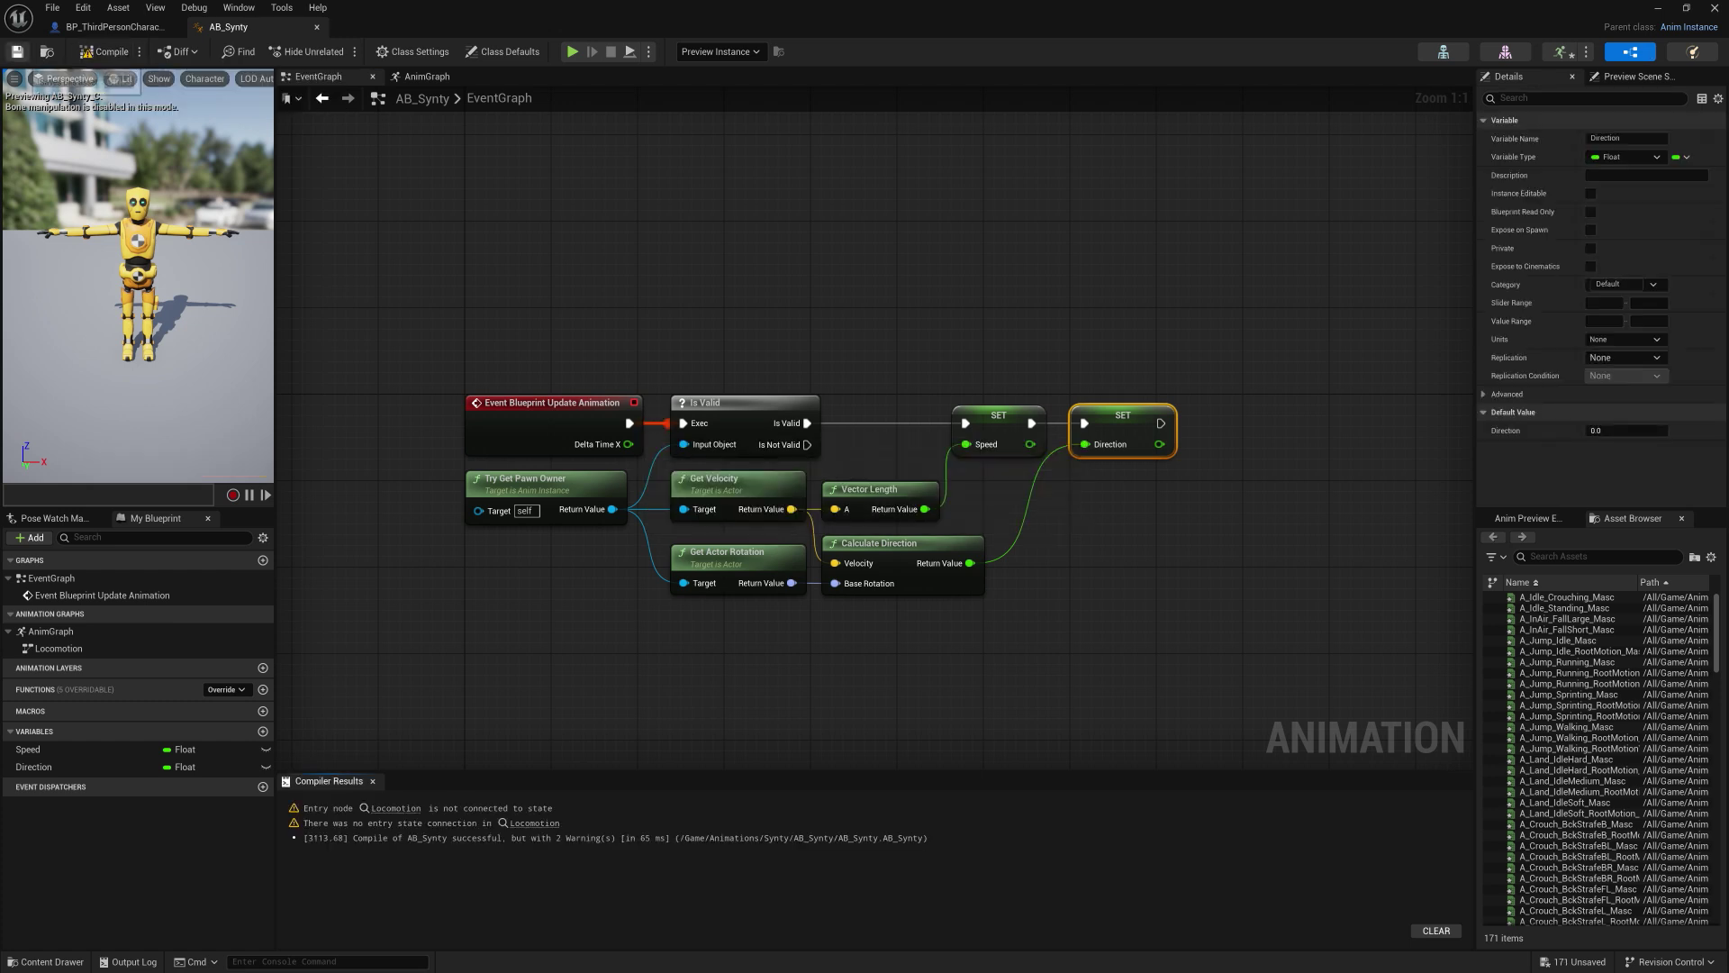
Step: In the AnimGraph's Locomotion state machine, add a state named Idle connected from Entry and line it up with Entry
{"action": "left_click", "coordinate": [427, 77]}
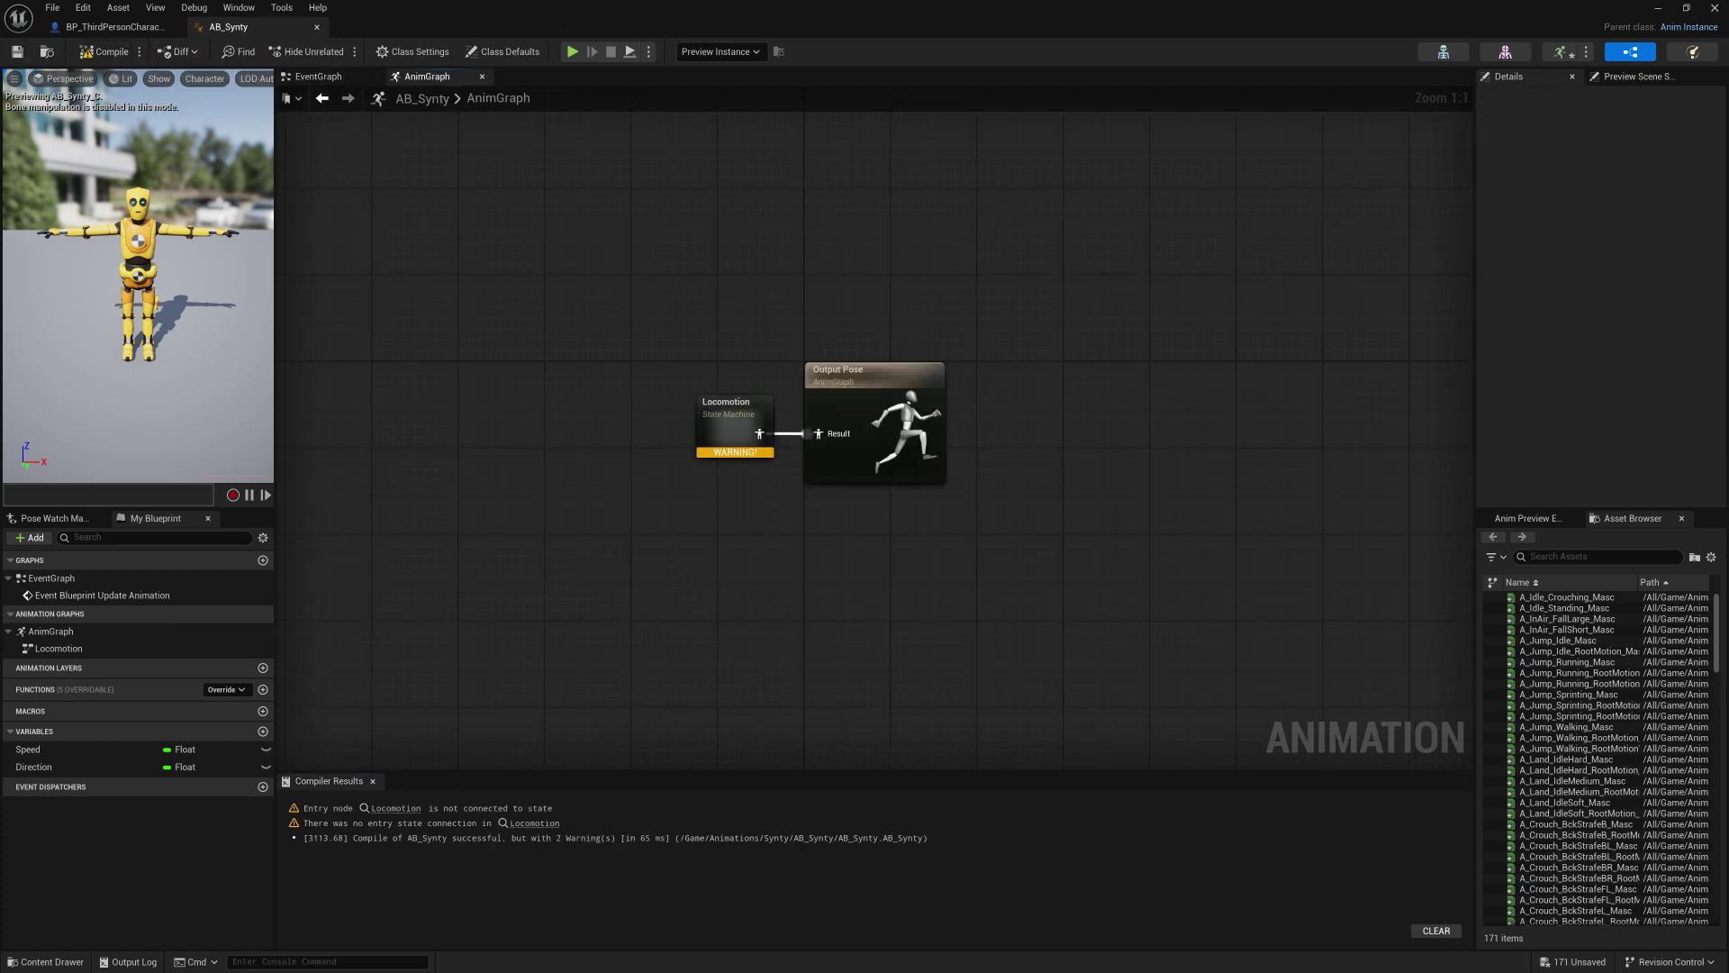
{"action": "double_click", "coordinate": [748, 431]}
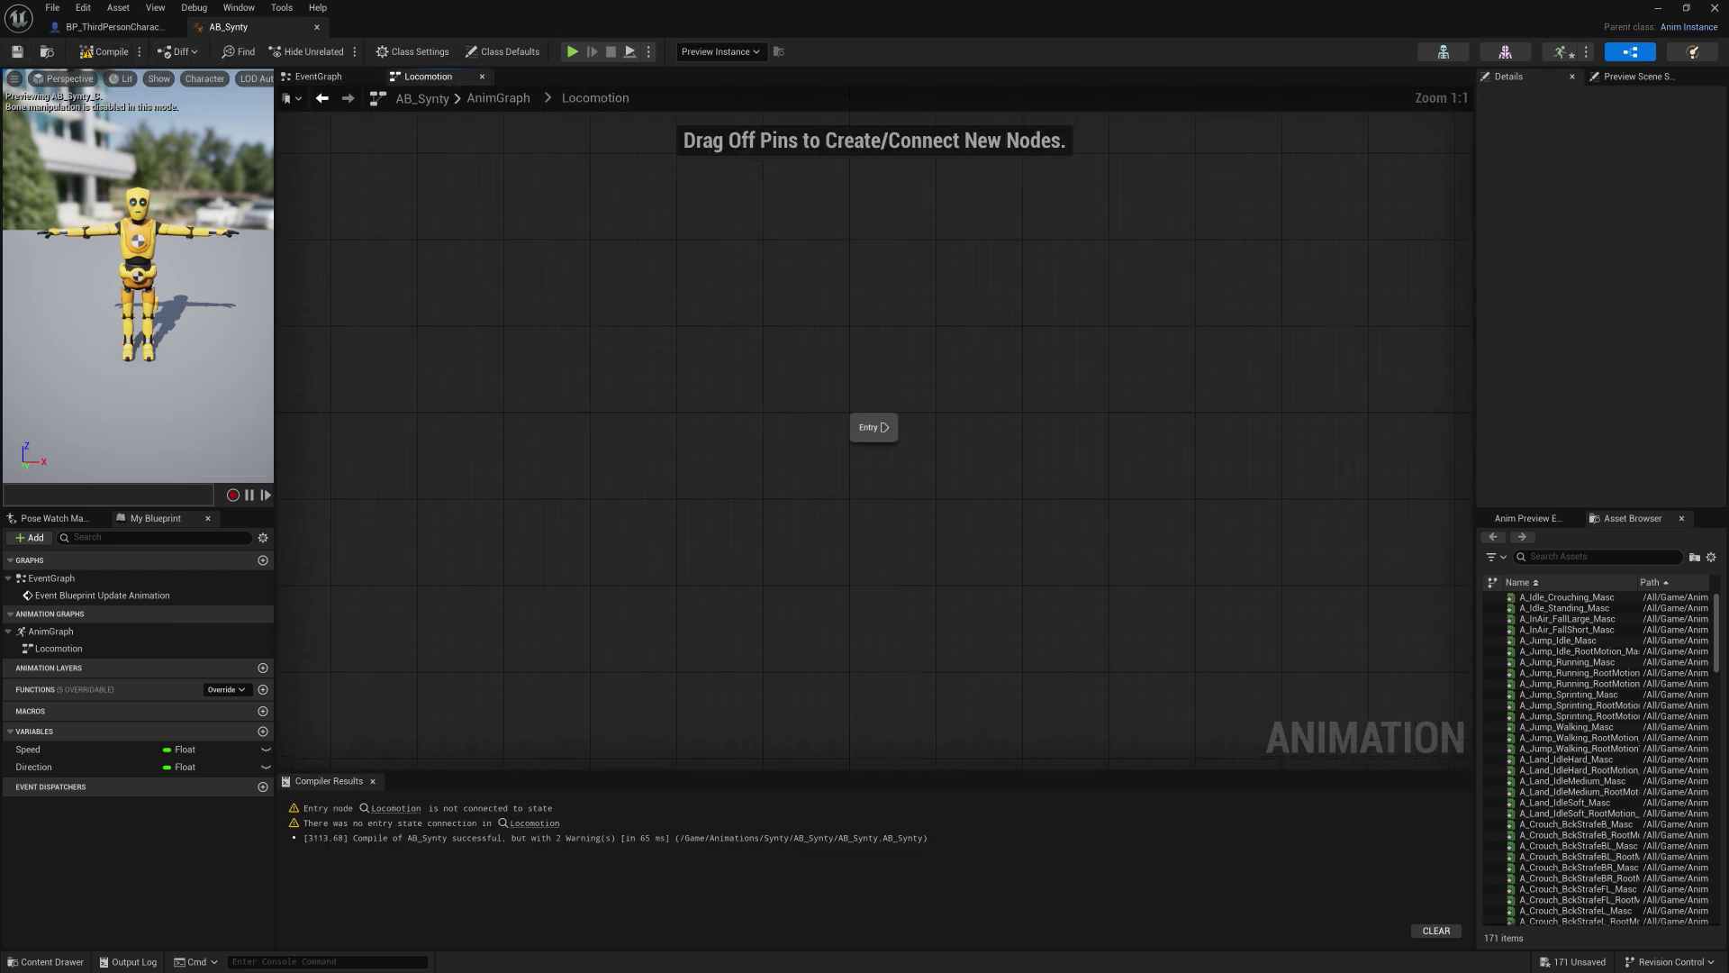
{"action": "right_click_drag", "start_coordinate": [1032, 559], "coordinate": [792, 583]}
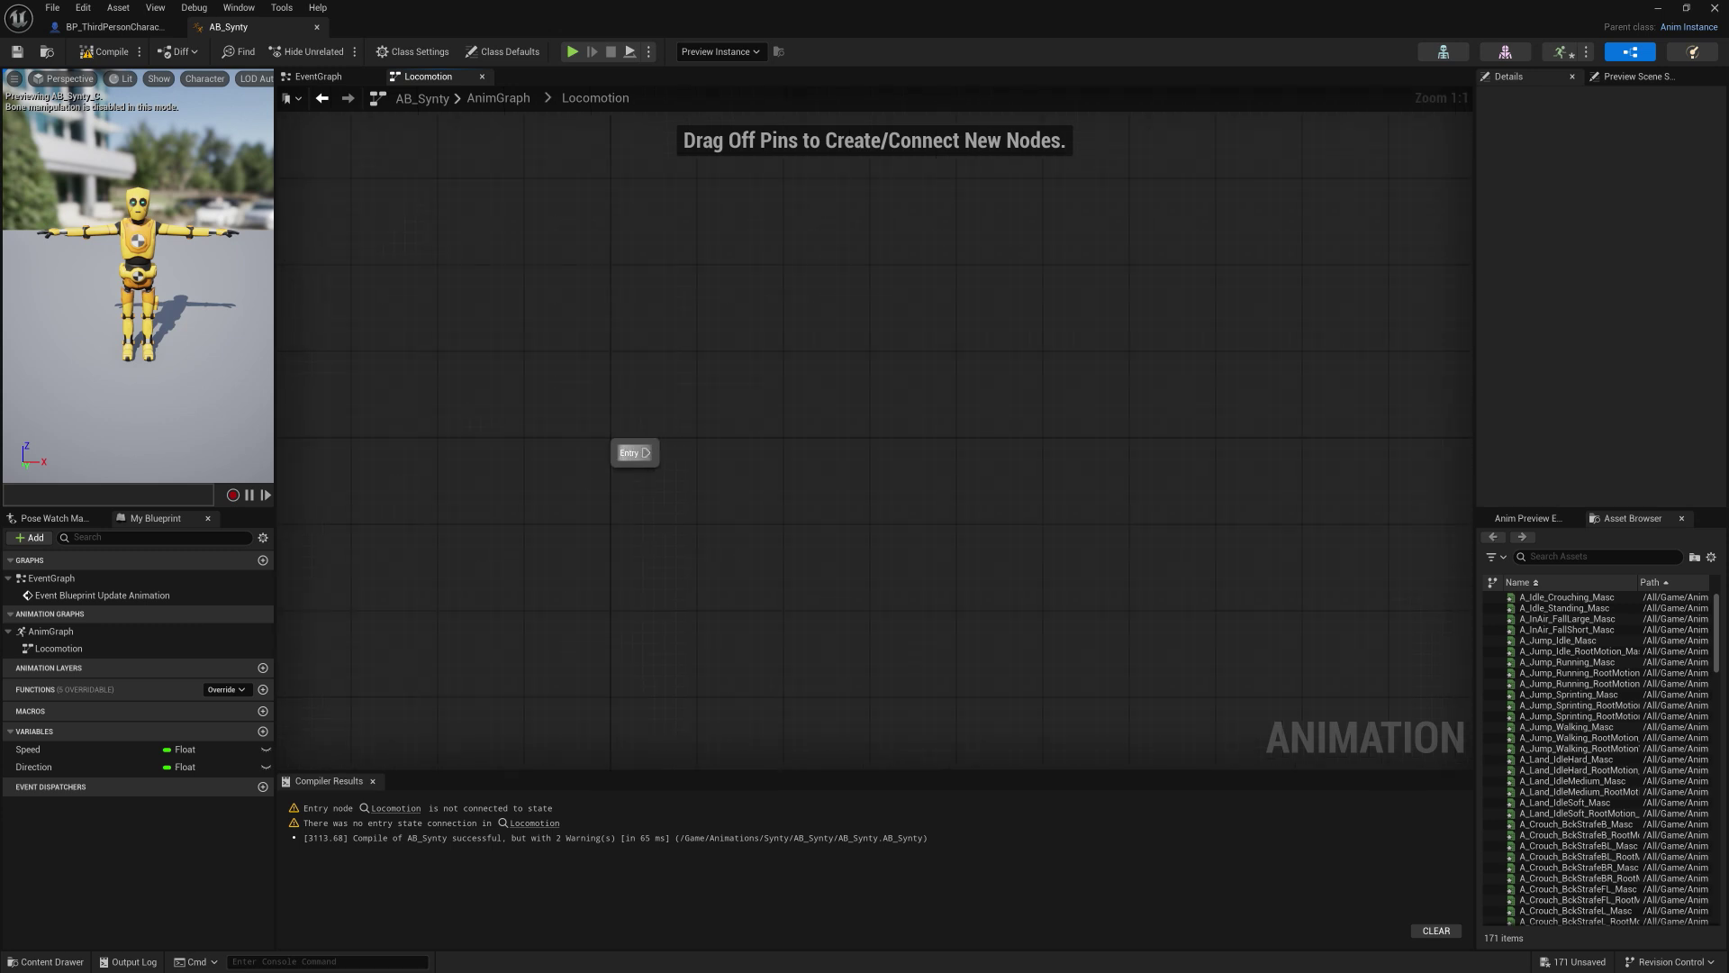
{"action": "left_click_drag", "start_coordinate": [646, 453], "coordinate": [707, 452]}
{"action": "left_click", "coordinate": [773, 492]}
{"action": "type", "text": "Idle"}
{"action": "key", "text": "Return"}
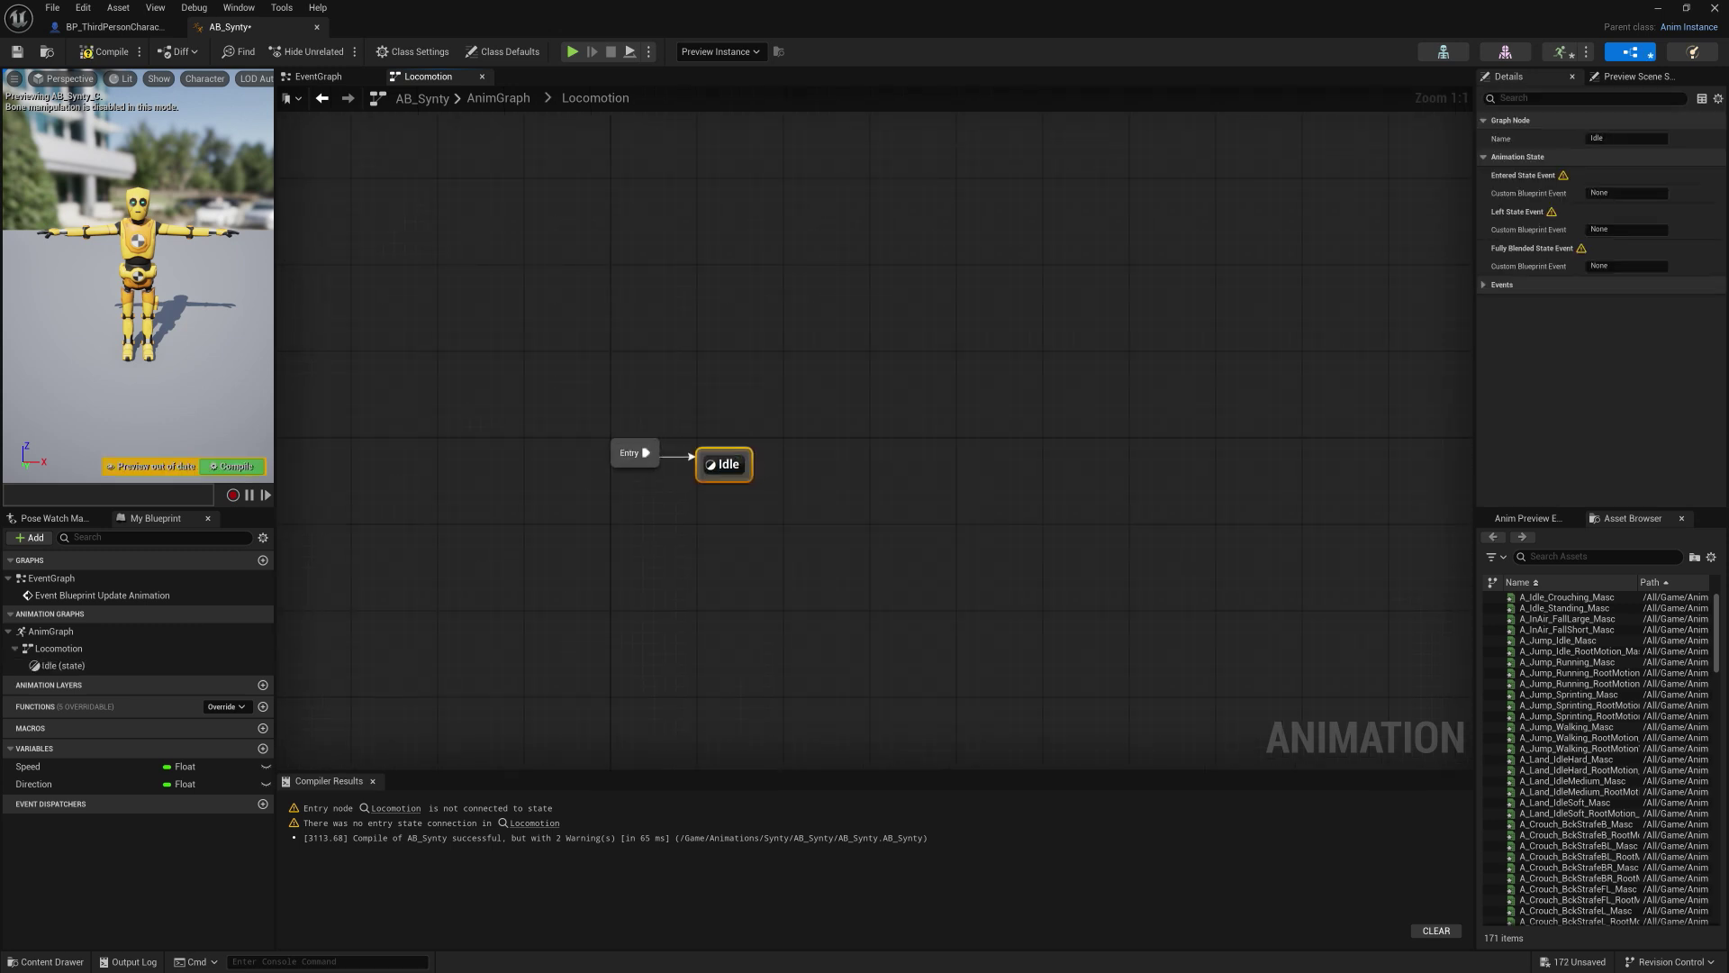
{"action": "left_click_drag", "start_coordinate": [724, 464], "coordinate": [757, 453]}
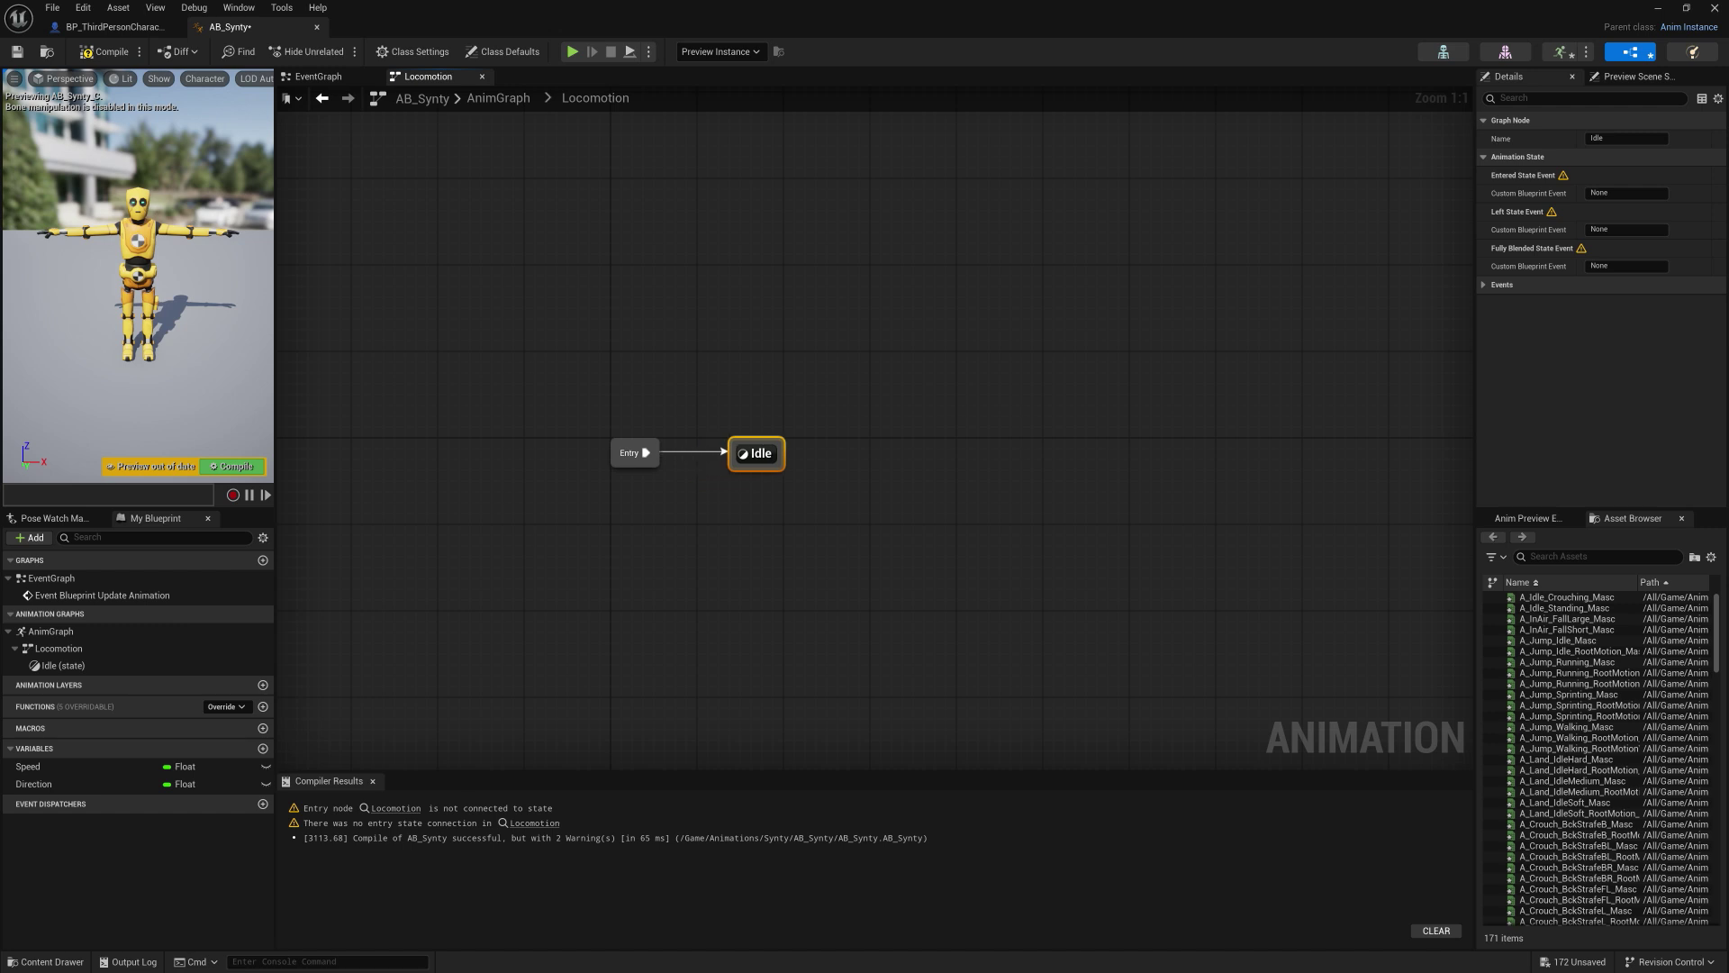
Step: Inside the Idle state, connect the A_Idle_Standing_Masc animation to the Output Animation Pose, then compile and save
{"action": "double_click", "coordinate": [757, 453]}
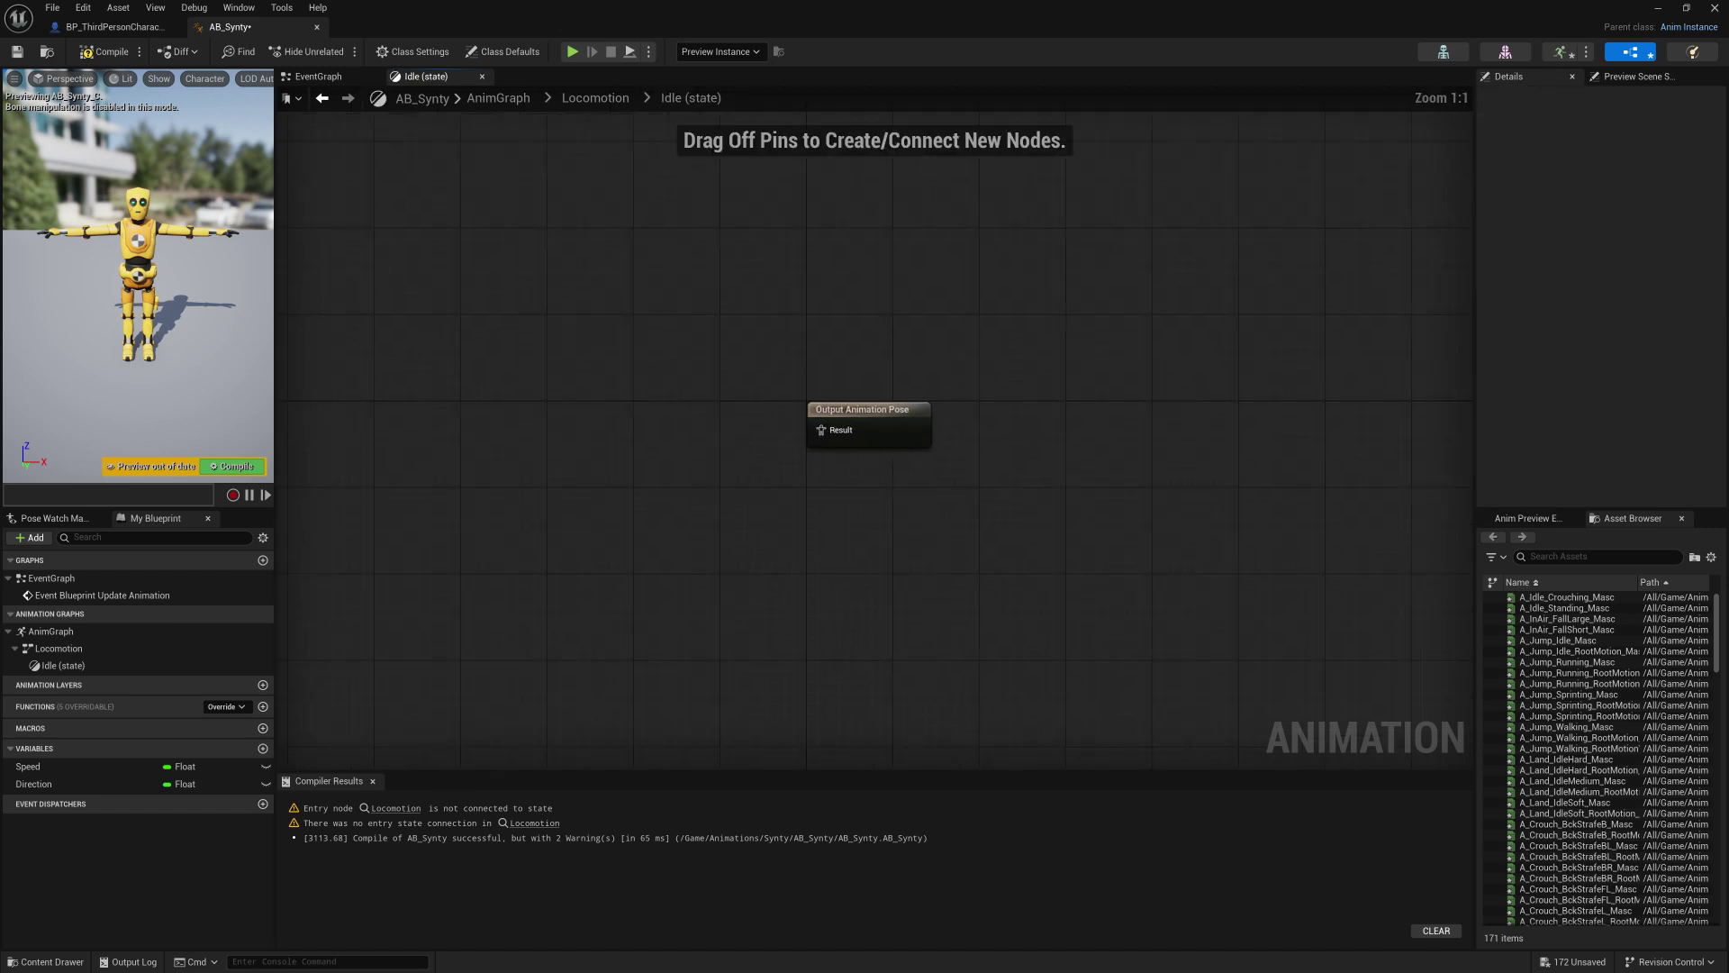
{"action": "left_click_drag", "start_coordinate": [1564, 608], "coordinate": [827, 434]}
{"action": "left_click_drag", "start_coordinate": [762, 445], "coordinate": [740, 412]}
{"action": "left_click", "coordinate": [106, 52]}
{"action": "left_click", "coordinate": [17, 51]}
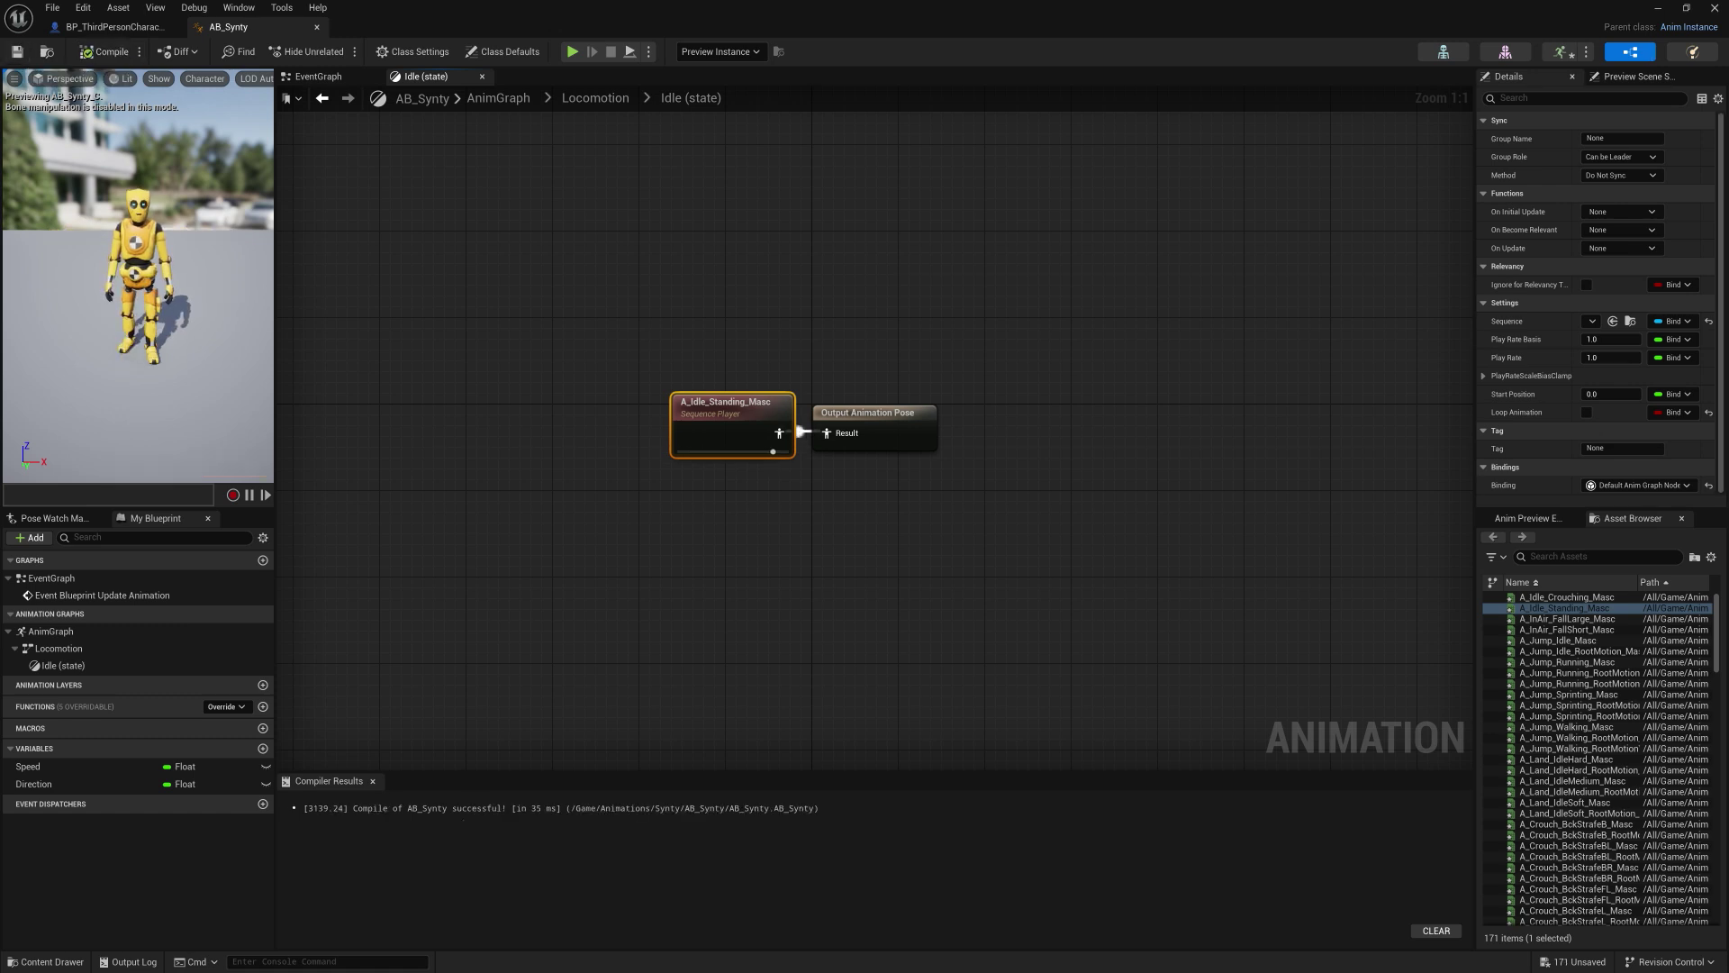